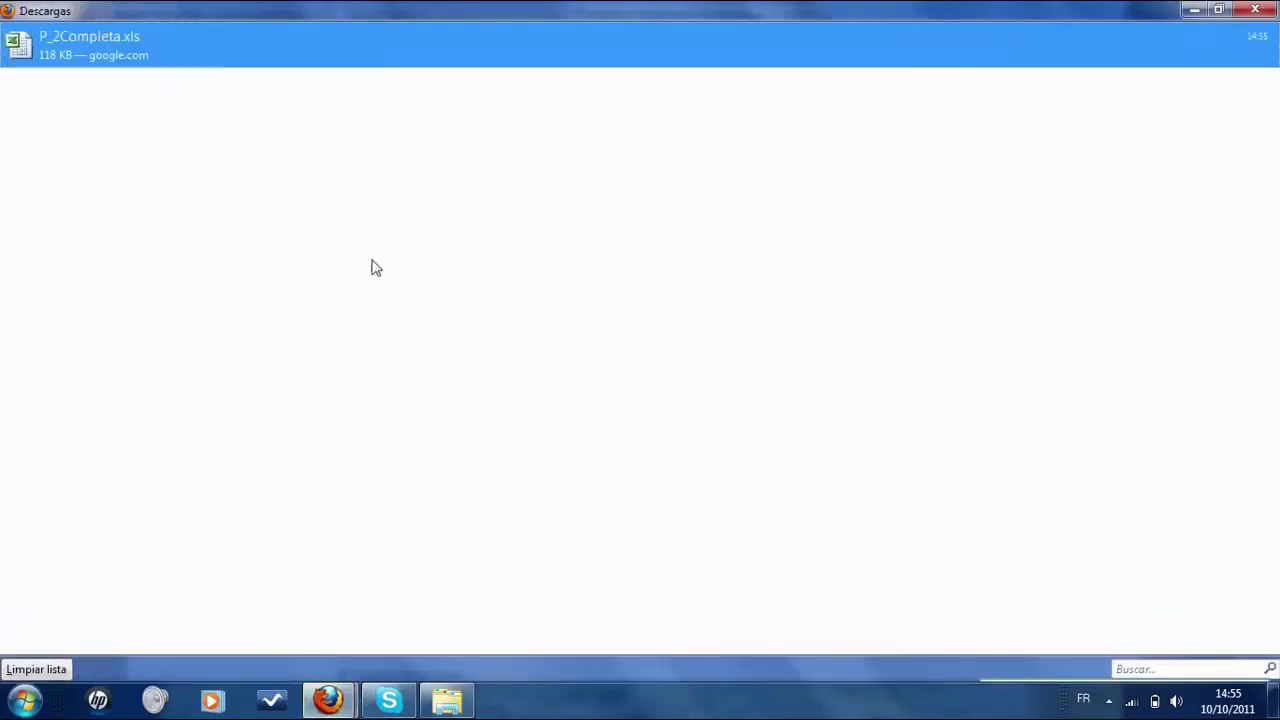
# Open the downloaded P_2Completa.xls in Excel and close the document recovery list, allowing the recovered files to be deleted.
pyautogui.doubleClick(172, 52)
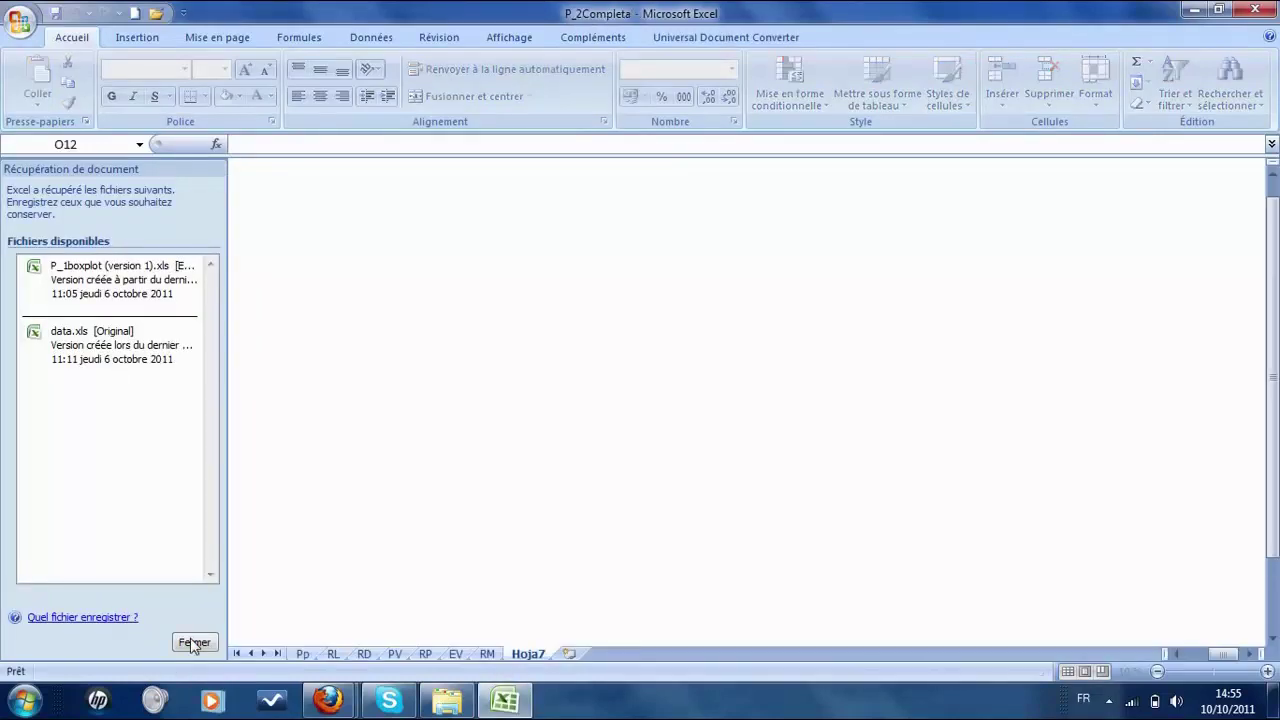
pyautogui.click(192, 641)
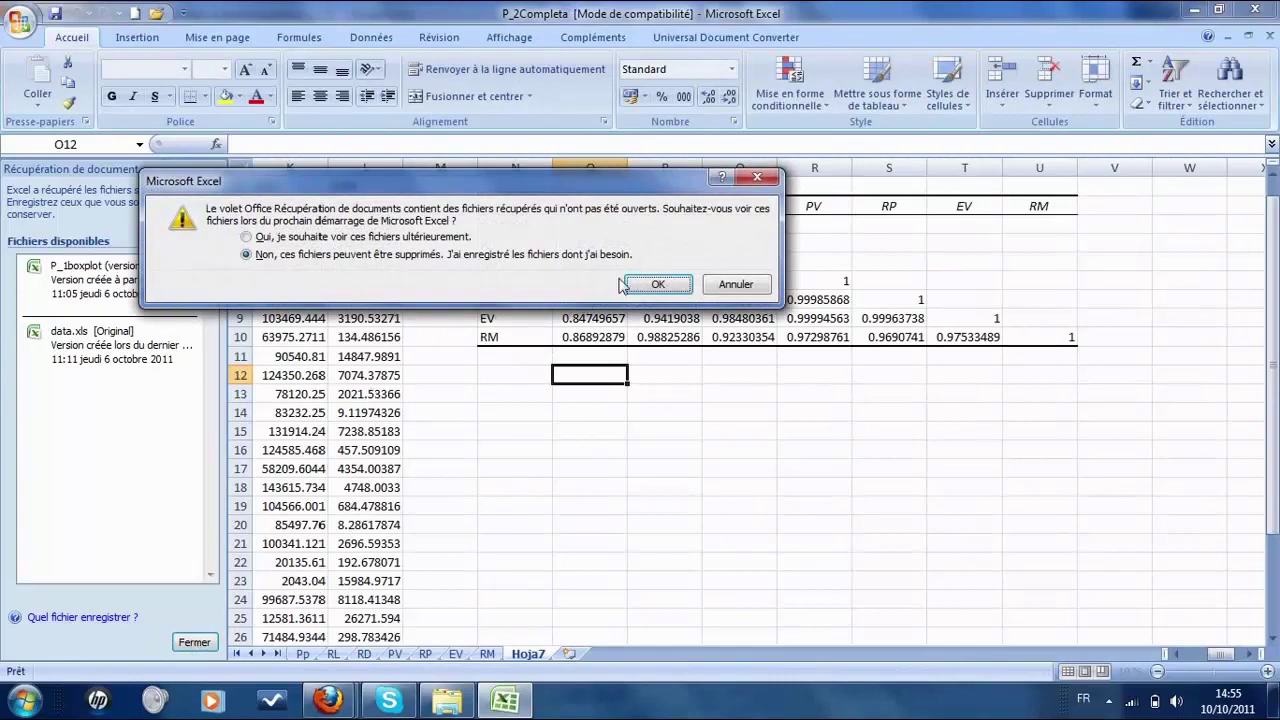
pyautogui.click(626, 285)
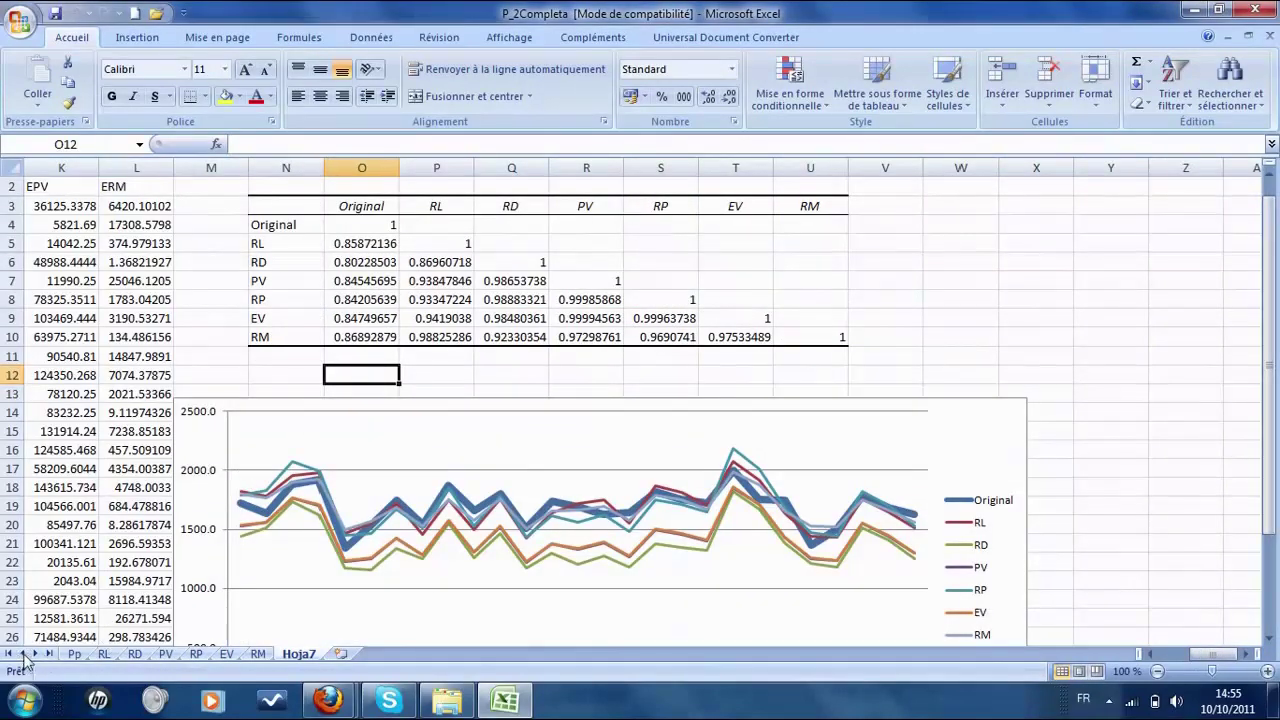
# Switch to the Pp sheet and bring its first columns with the dates and station data into view.
pyautogui.rightClick(67, 658)
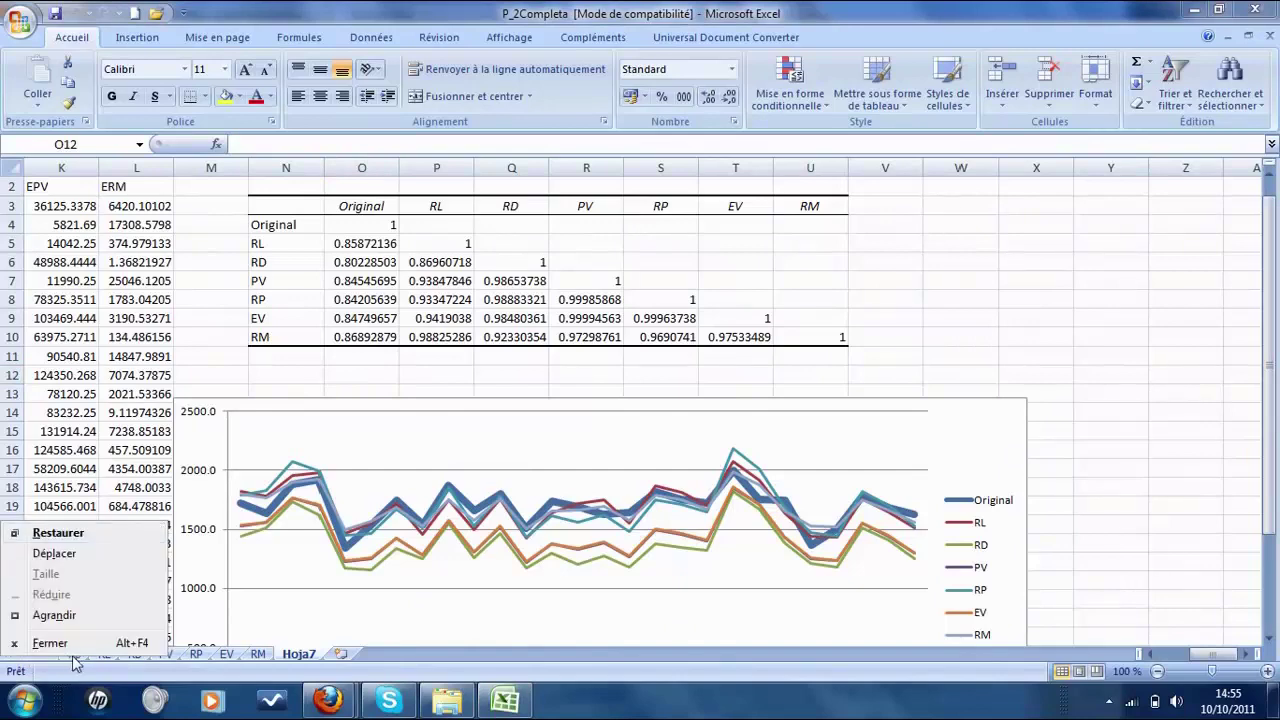
pyautogui.click(75, 655)
pyautogui.click(190, 458)
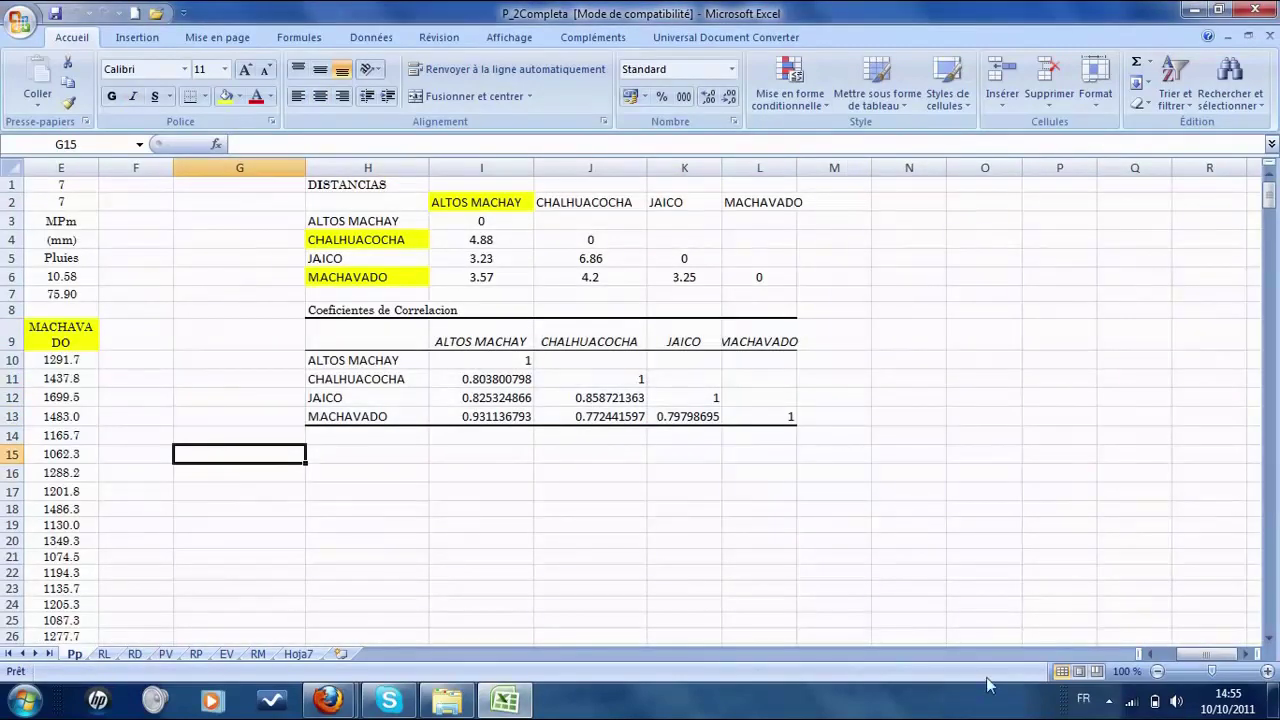
pyautogui.moveTo(1195, 655); pyautogui.dragTo(1172, 655)
pyautogui.click(503, 380)
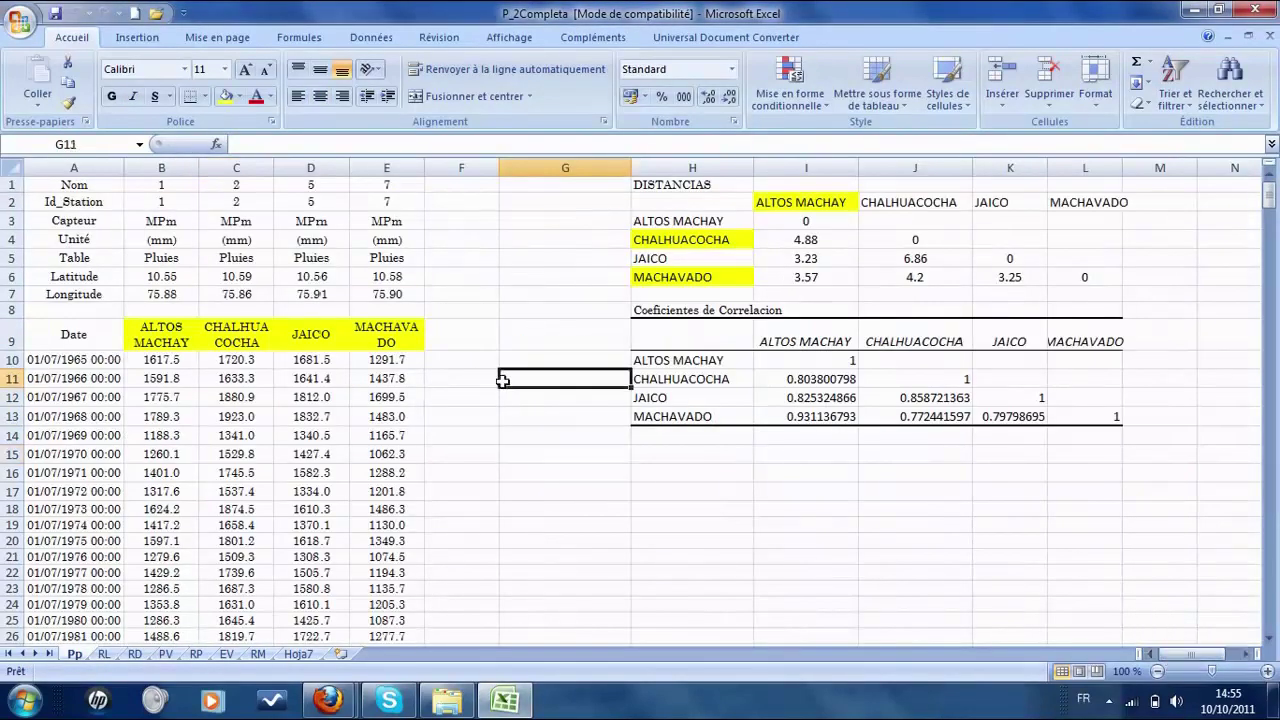
# Review the rainfall data on the Pp sheet: dates, four station headers, their identification and coordinate rows, and the CHALHUACOCHA records after 1991.
pyautogui.click(86, 362)
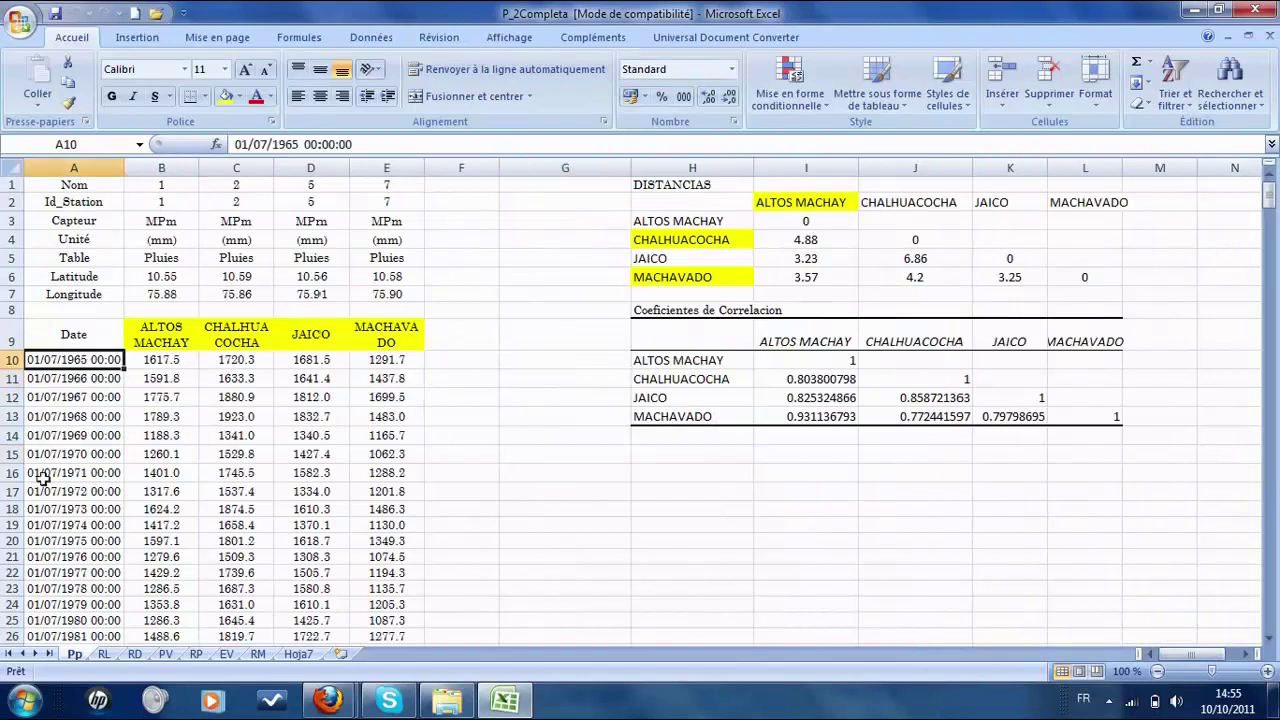
pyautogui.click(175, 337)
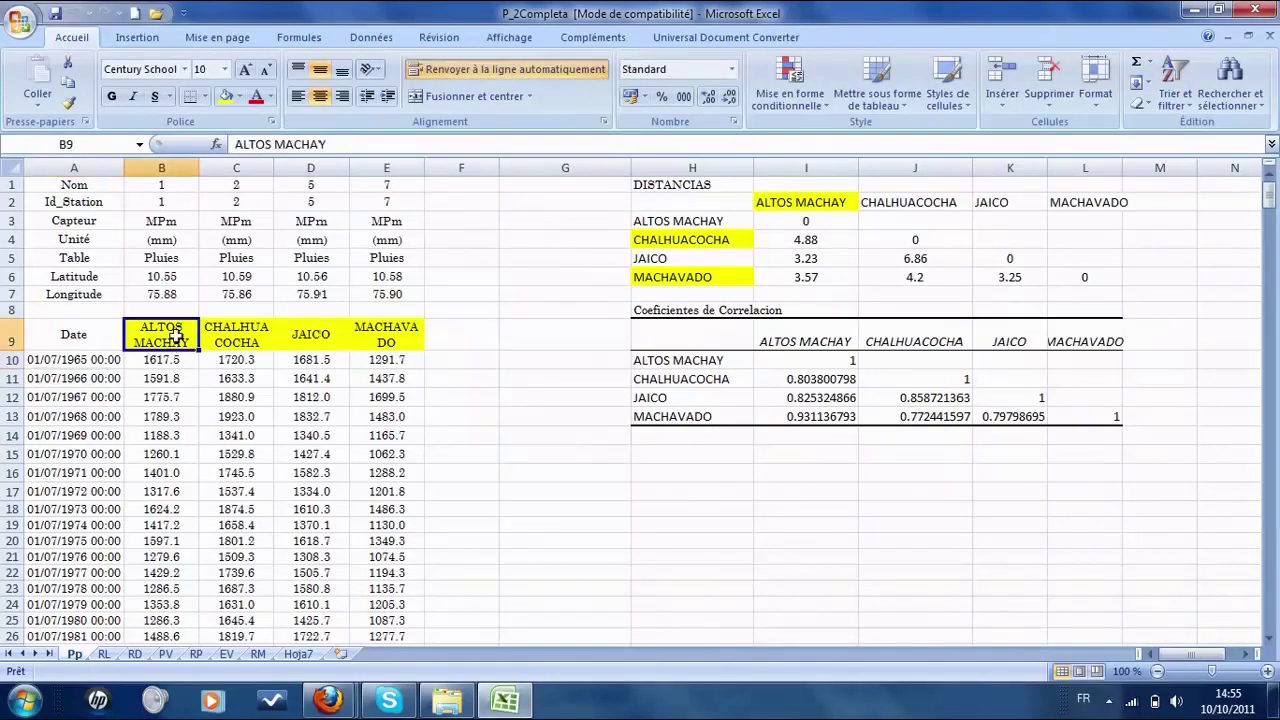
pyautogui.click(249, 340)
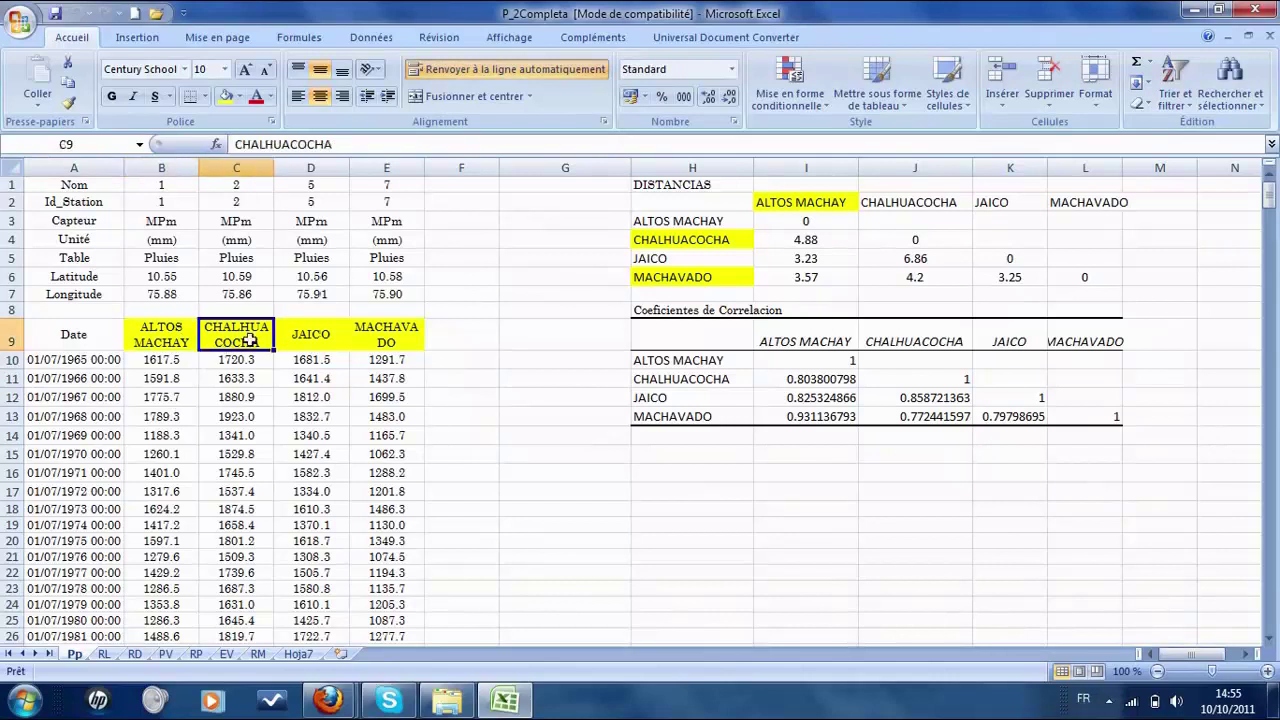
pyautogui.click(308, 340)
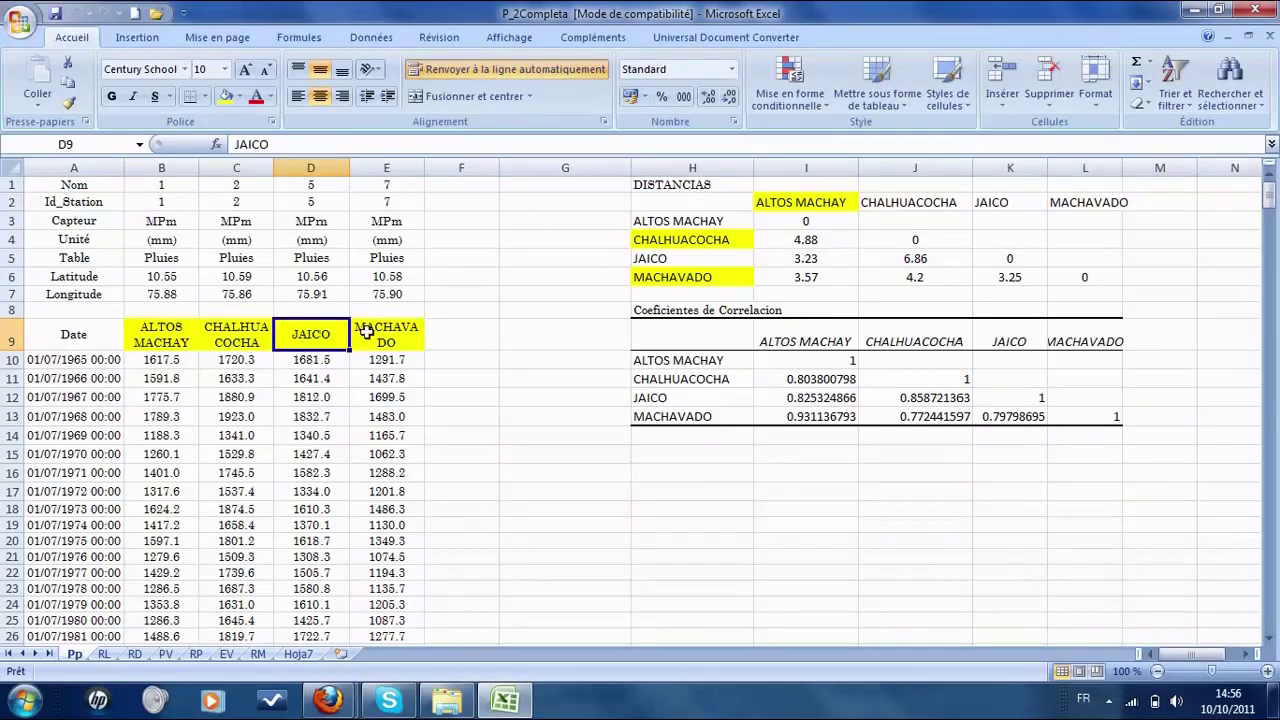
pyautogui.click(372, 332)
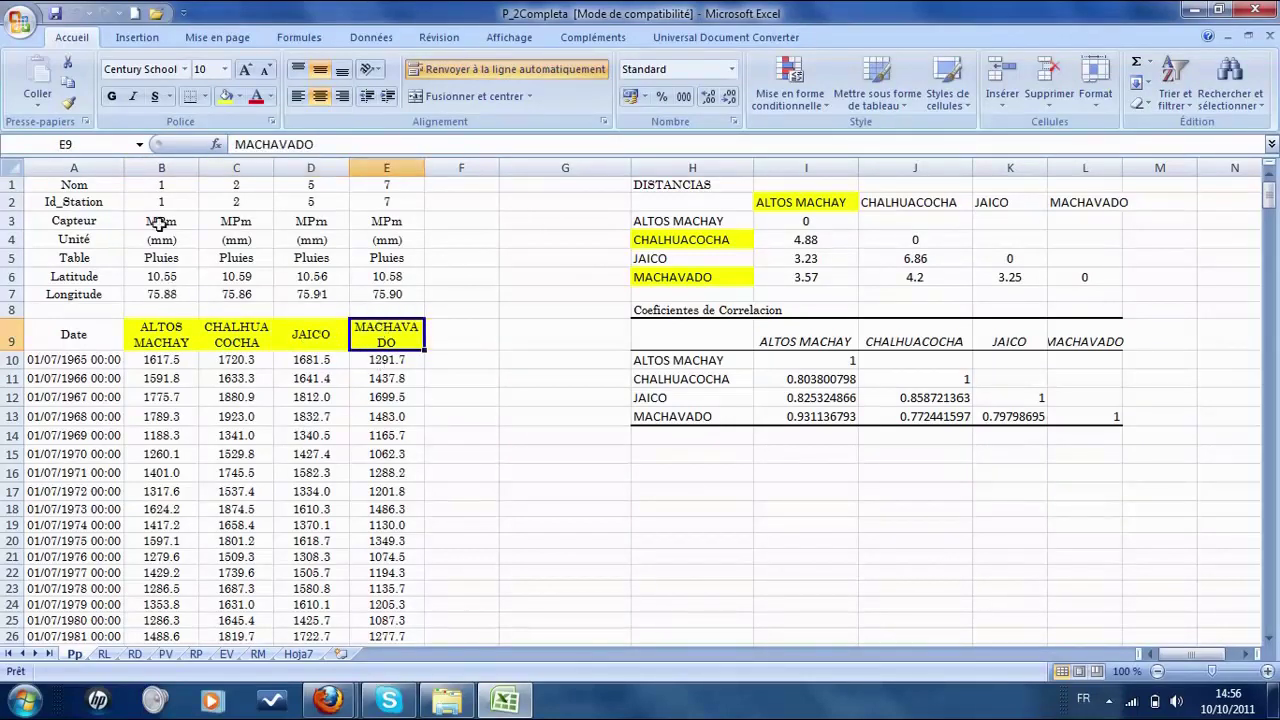
pyautogui.click(163, 184)
pyautogui.moveTo(174, 190); pyautogui.dragTo(380, 200)
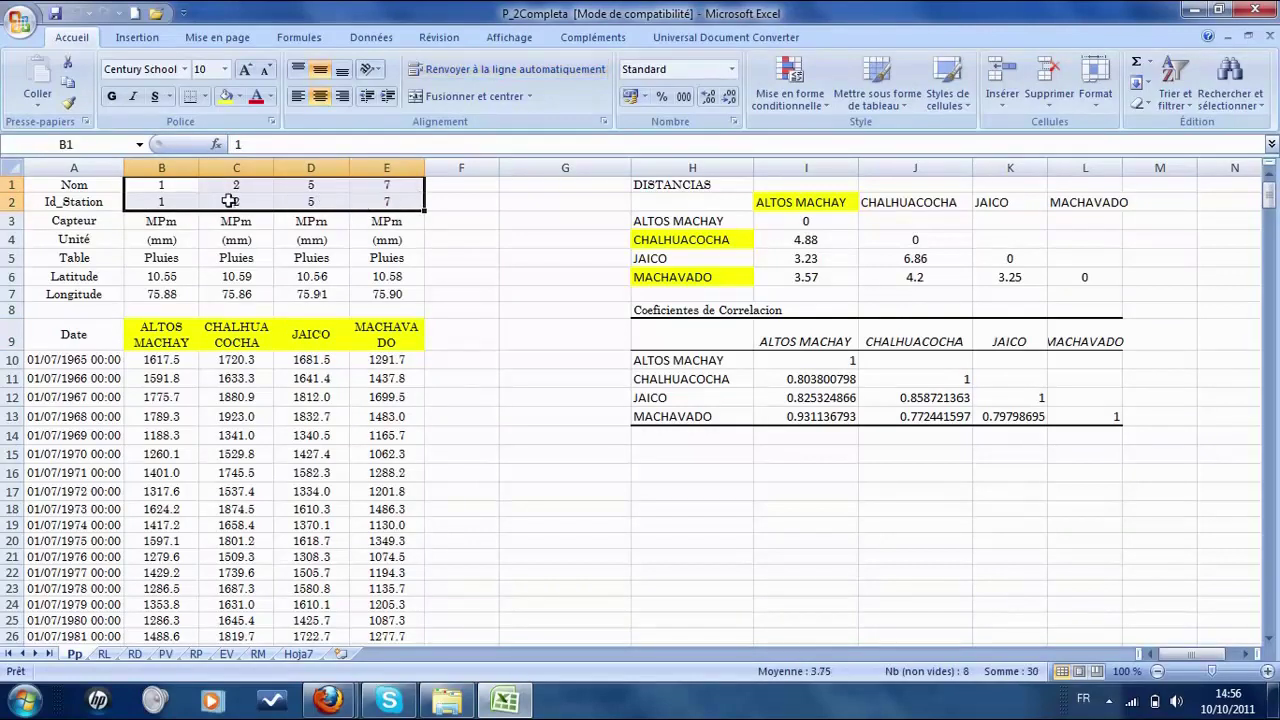
pyautogui.moveTo(155, 224); pyautogui.dragTo(343, 243)
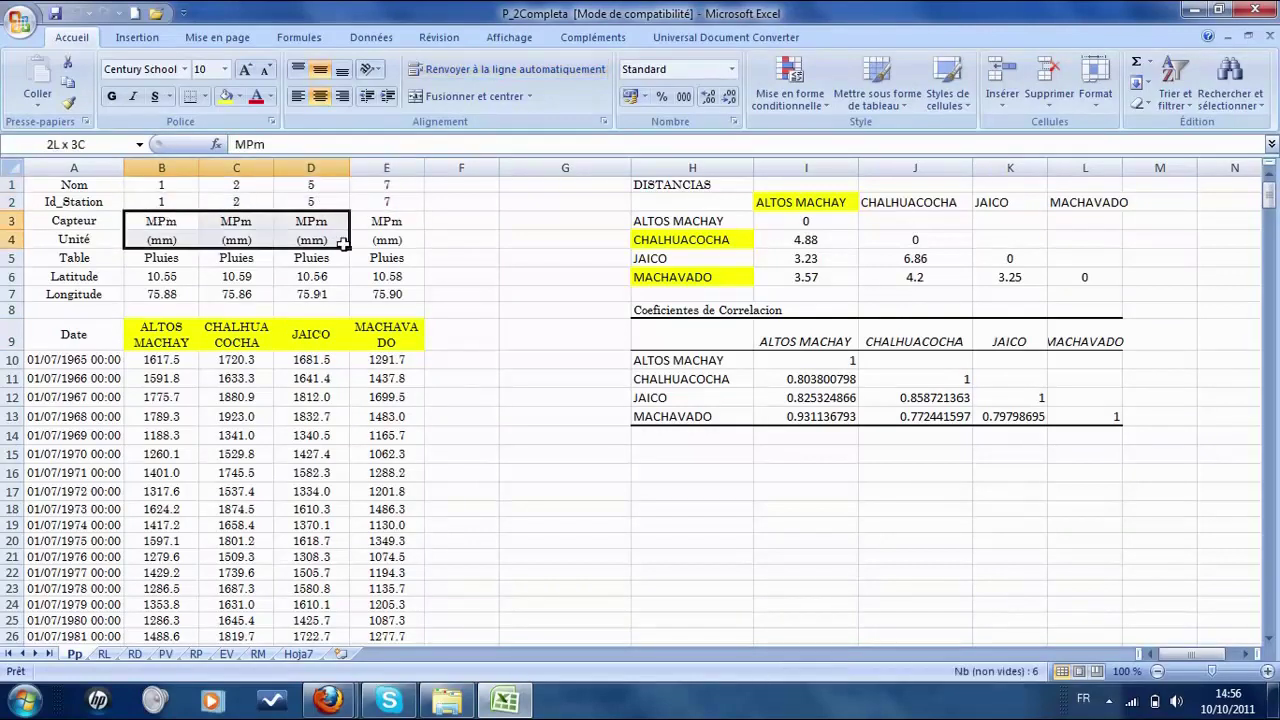
pyautogui.moveTo(145, 282); pyautogui.dragTo(390, 282)
pyautogui.moveTo(155, 296); pyautogui.dragTo(372, 292)
pyautogui.scroll(-7, 312, 437)
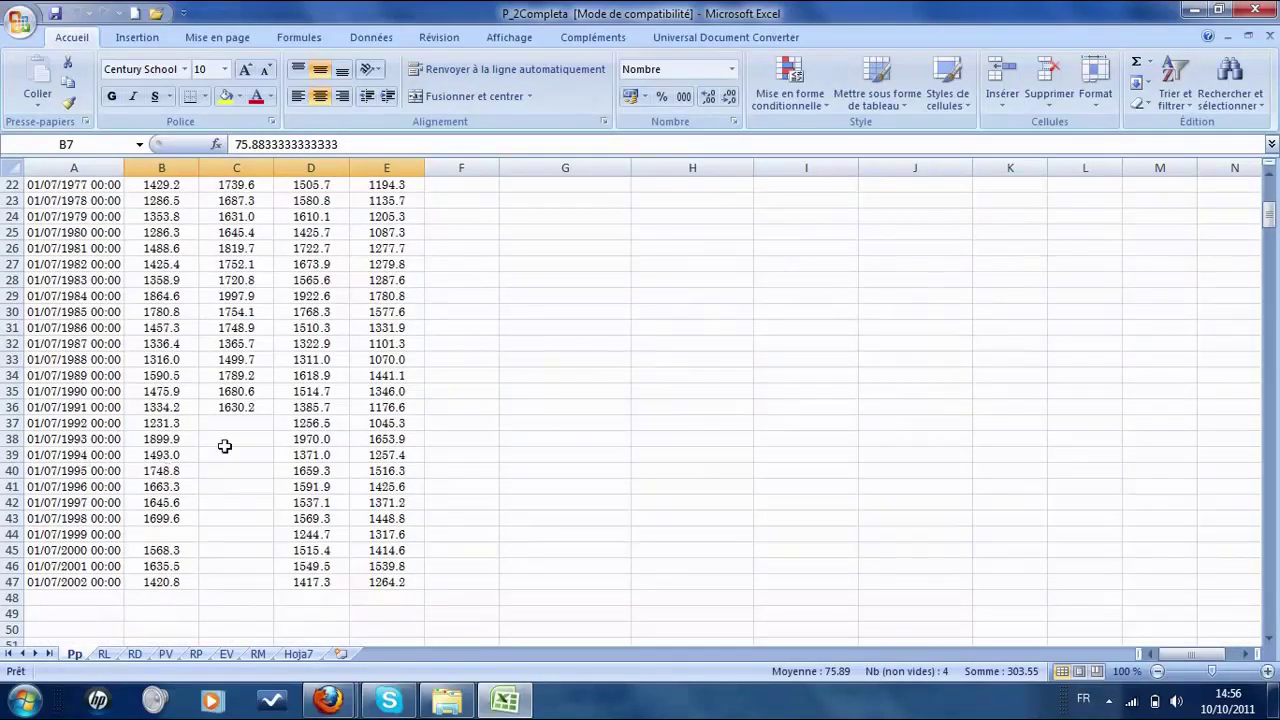
pyautogui.moveTo(222, 427); pyautogui.dragTo(242, 572)
pyautogui.scroll(7, 251, 506)
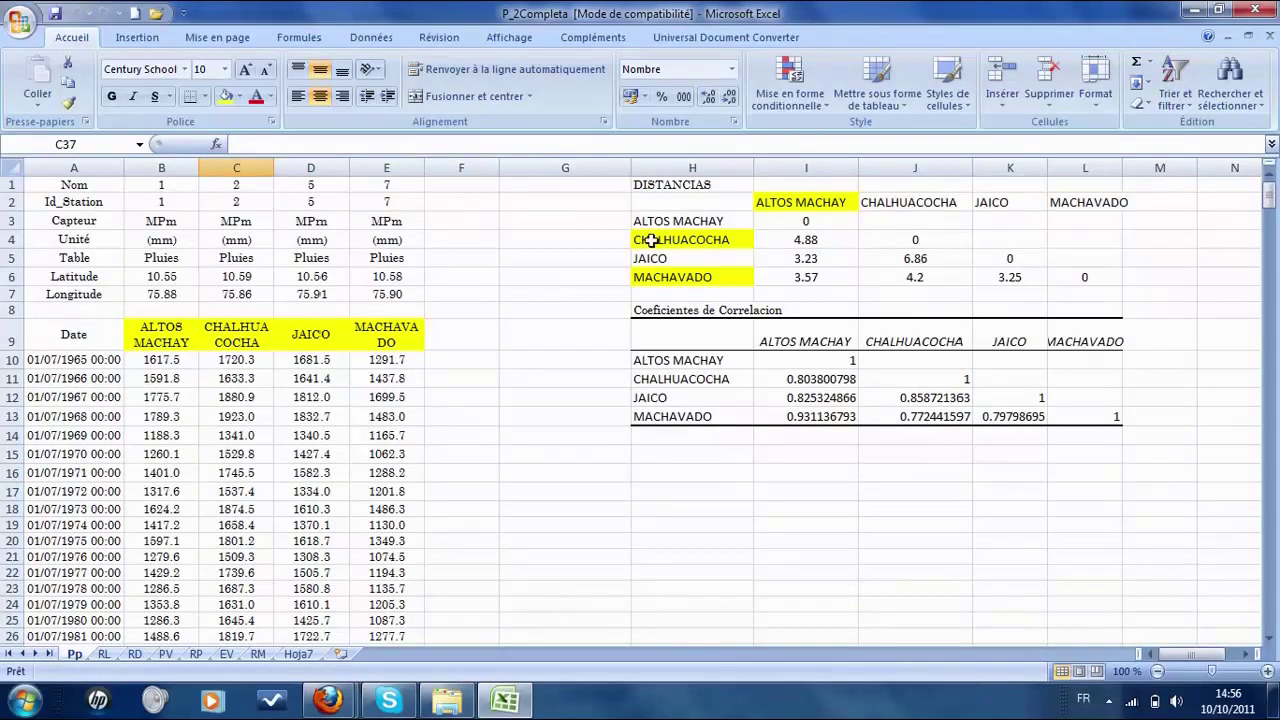
# Examine the DISTANCIAS matrix, reading the distance between each pair of the four stations.
pyautogui.click(712, 187)
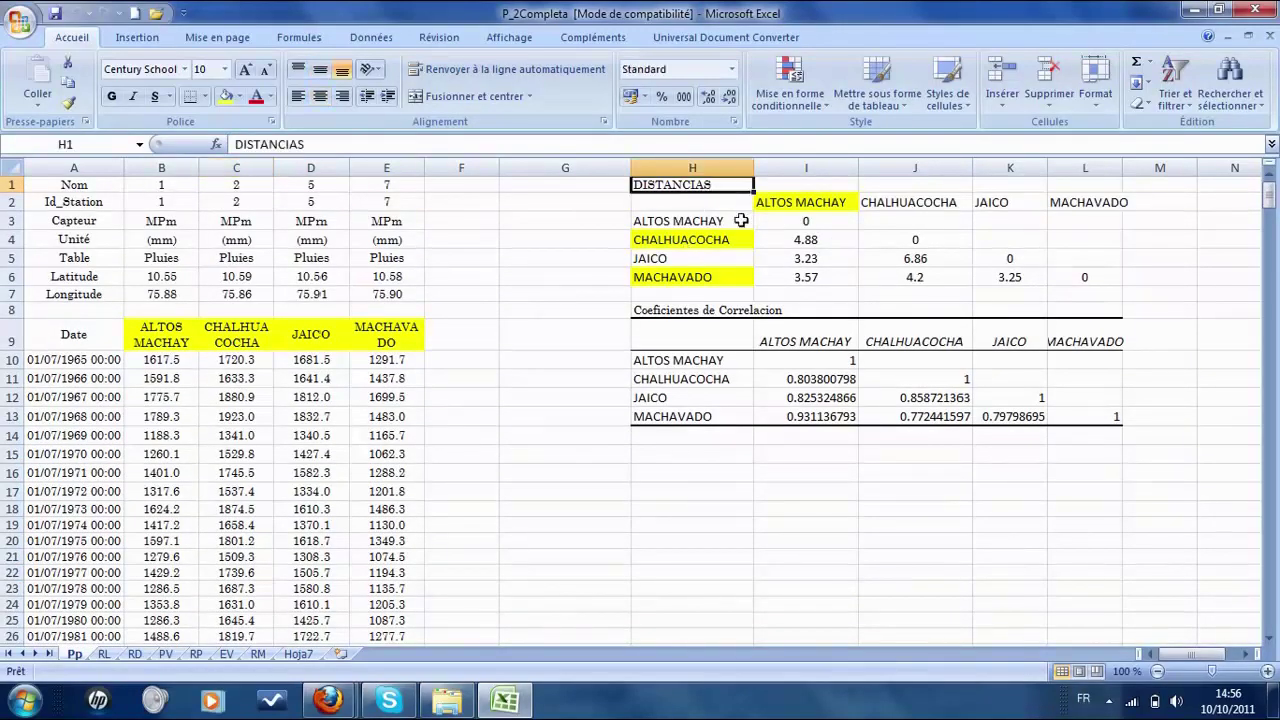
pyautogui.click(705, 221)
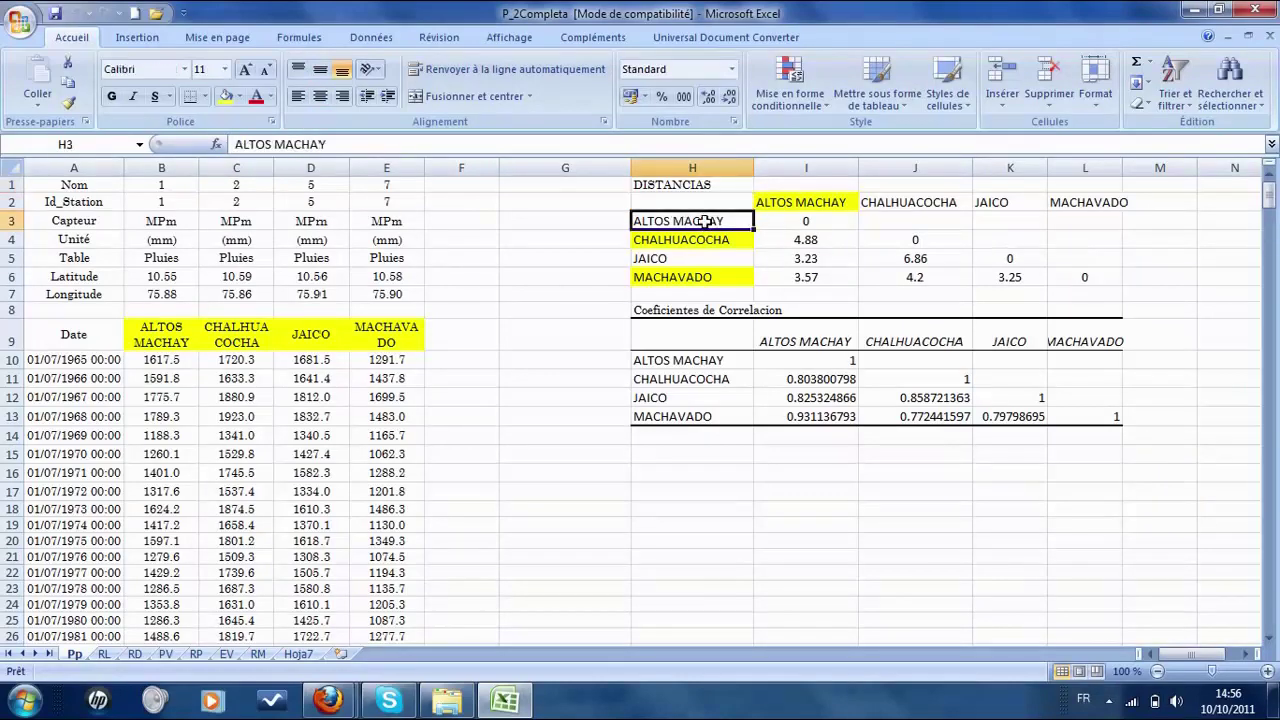
pyautogui.moveTo(732, 204); pyautogui.dragTo(1090, 280)
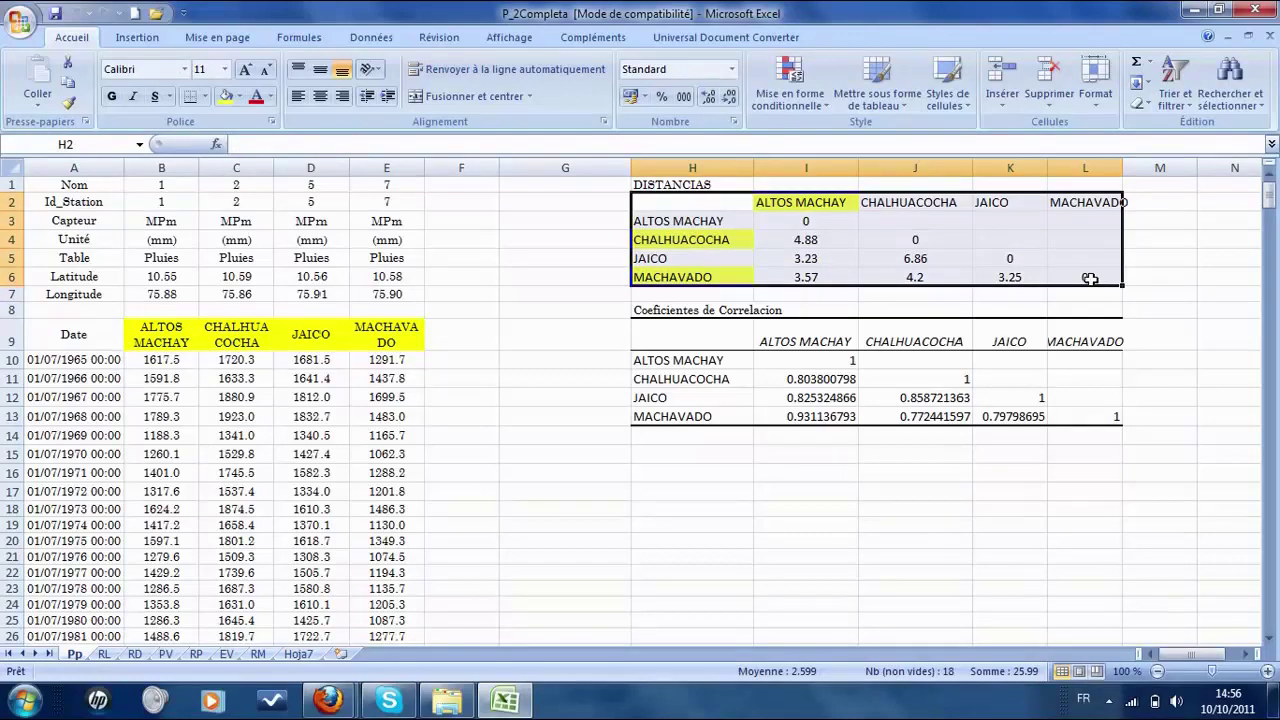
pyautogui.click(692, 222)
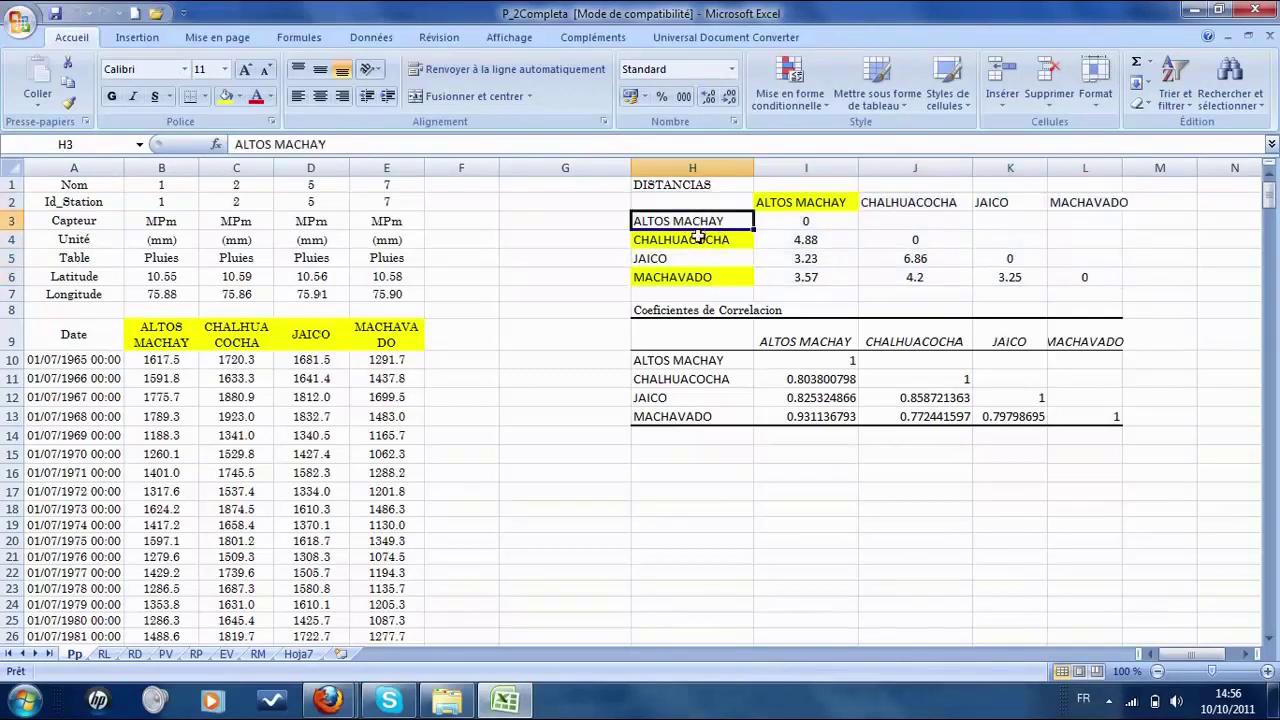
pyautogui.click(744, 245)
pyautogui.click(801, 201)
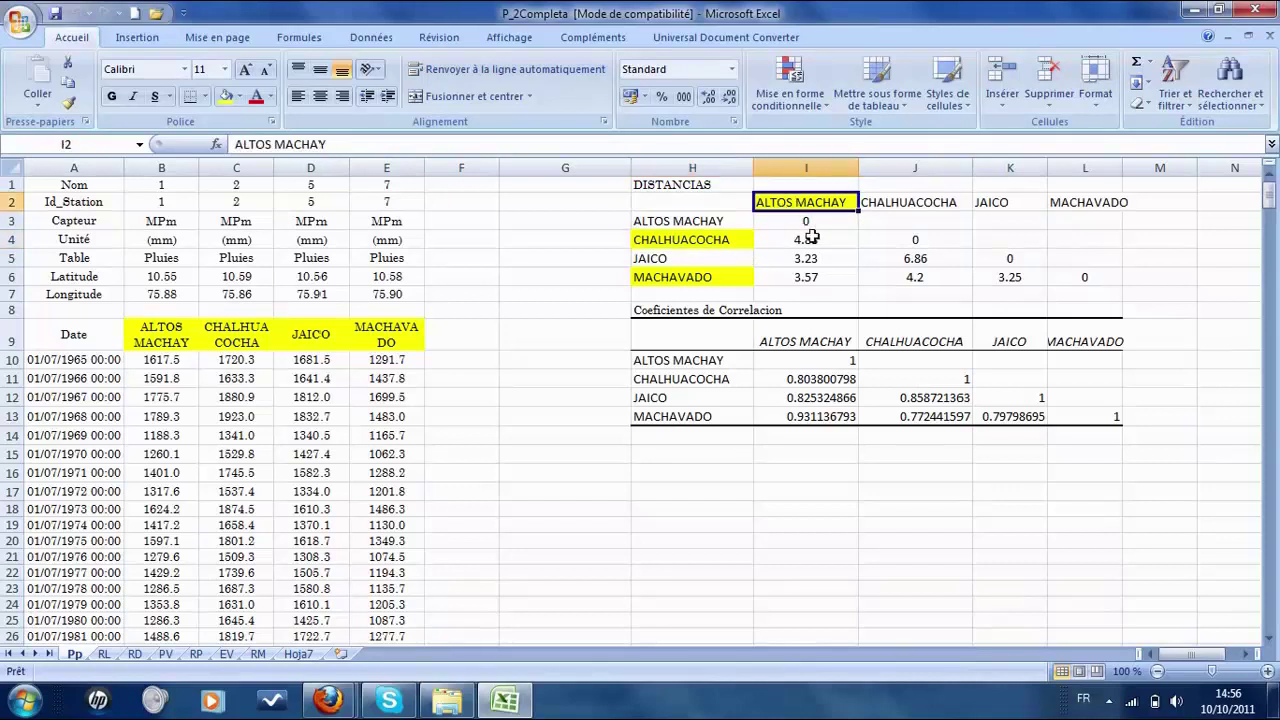
pyautogui.click(810, 238)
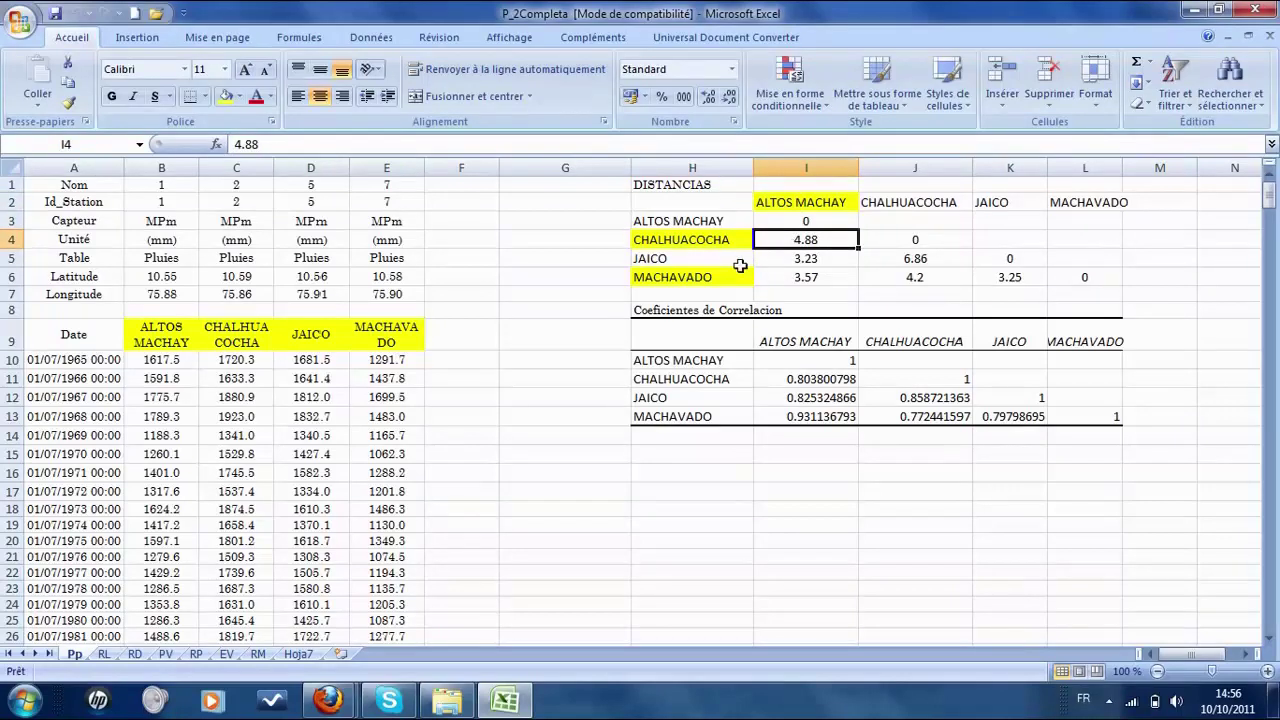
pyautogui.click(724, 258)
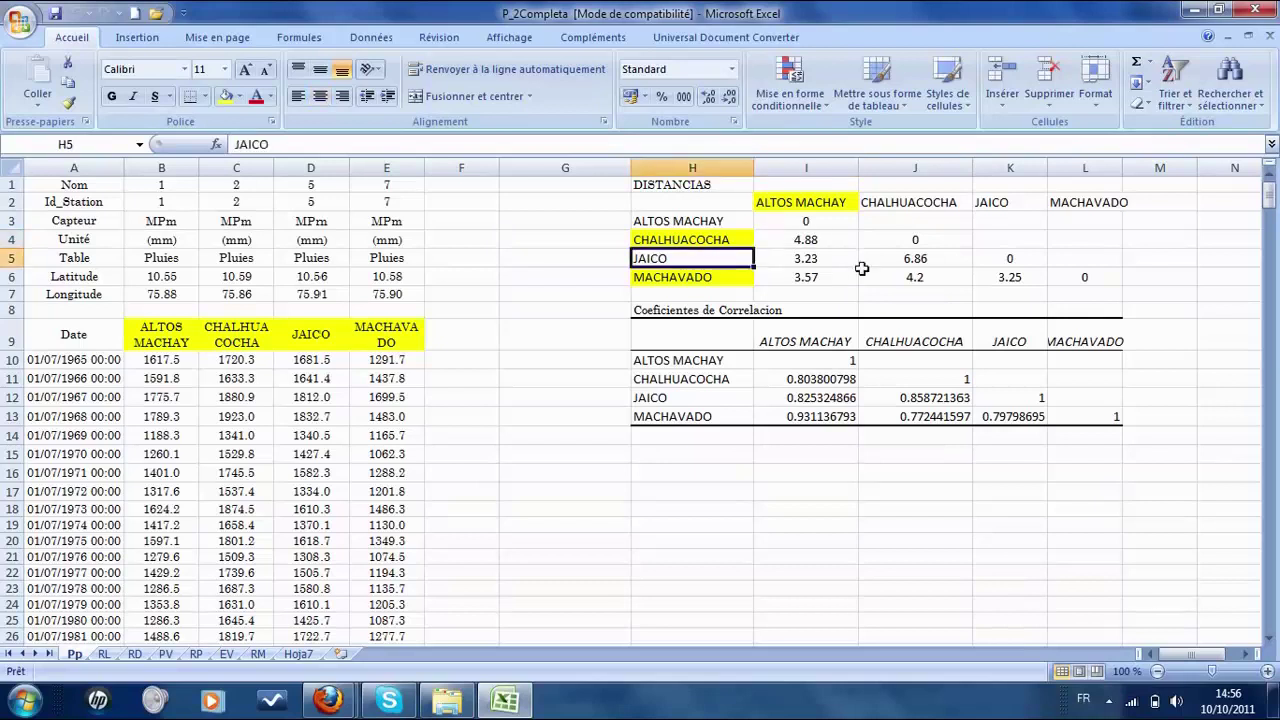
pyautogui.click(903, 262)
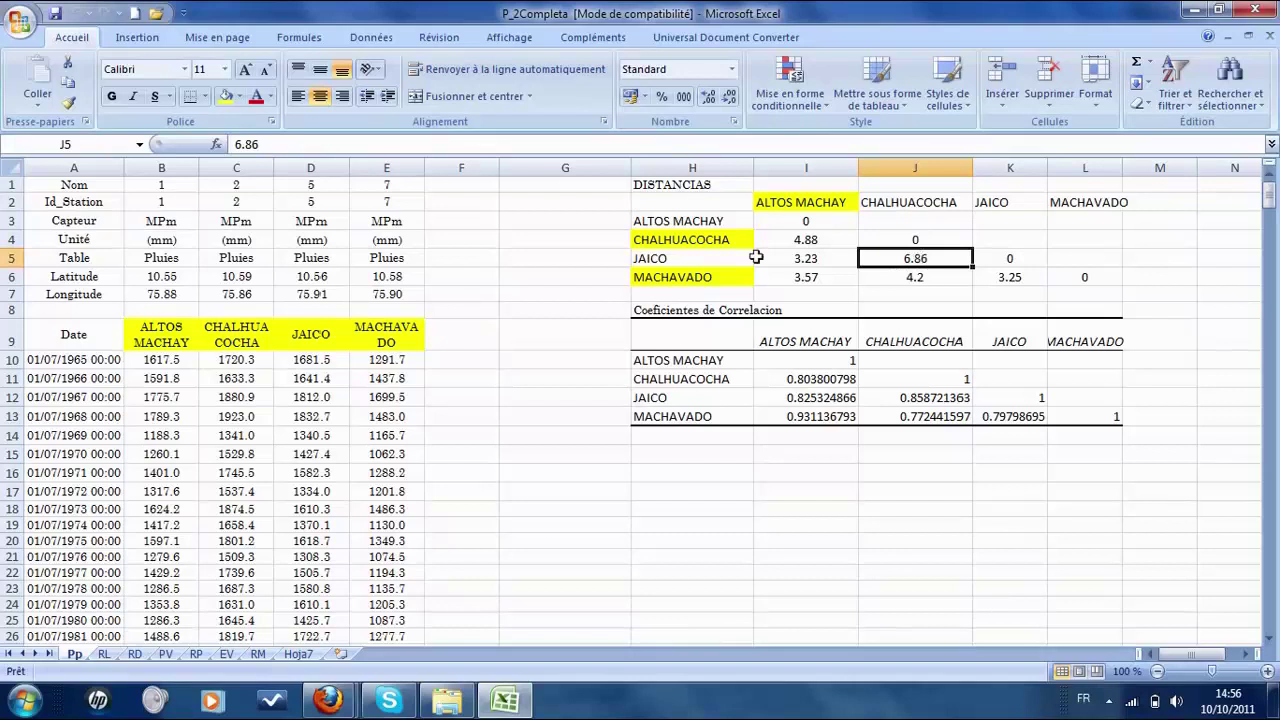
pyautogui.click(718, 277)
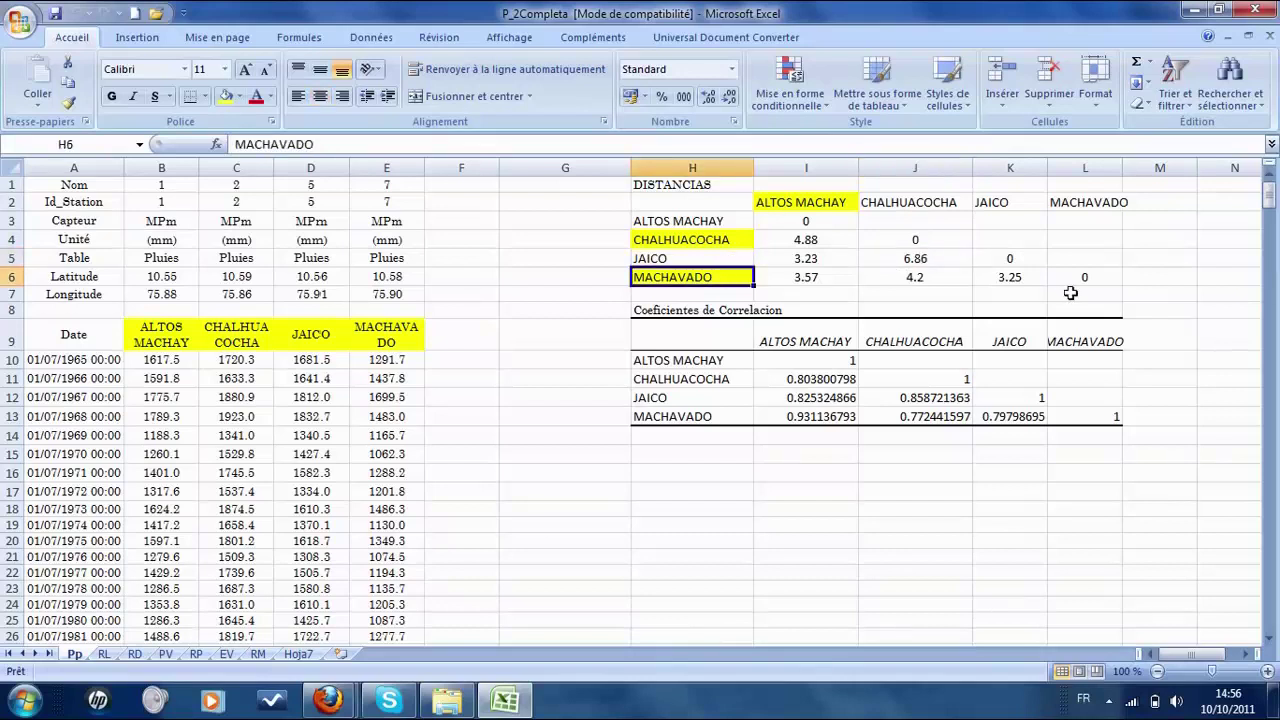
pyautogui.click(1014, 280)
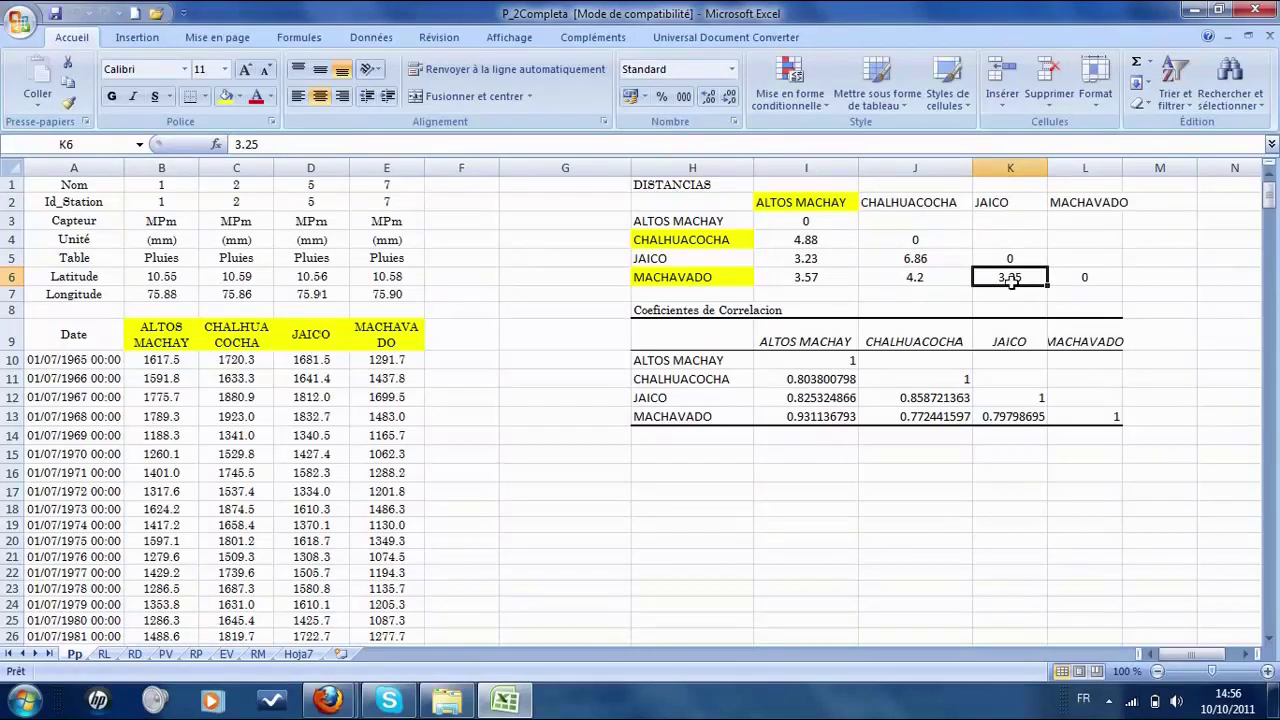
pyautogui.moveTo(657, 200); pyautogui.dragTo(1085, 280)
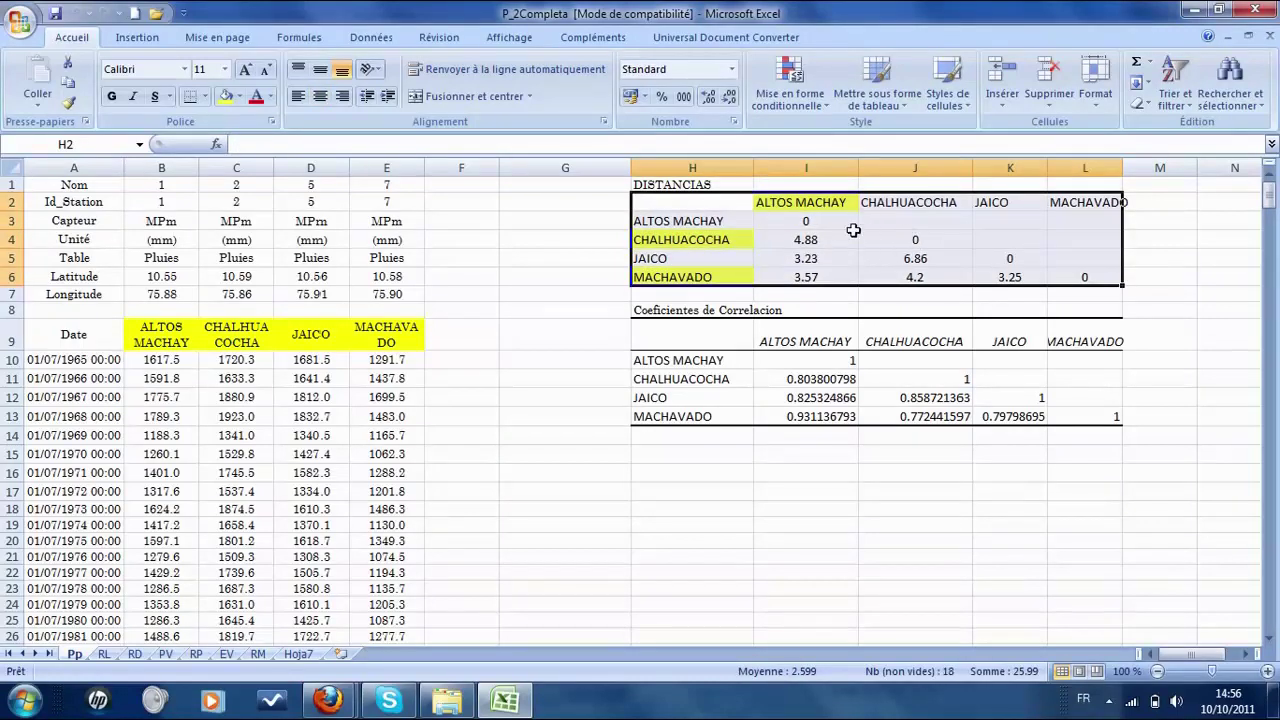
# Select the Coeficientes de Correlacion table and widen column L so the MACHAVADO heading fits.
pyautogui.click(705, 310)
pyautogui.moveTo(705, 310); pyautogui.dragTo(1077, 408)
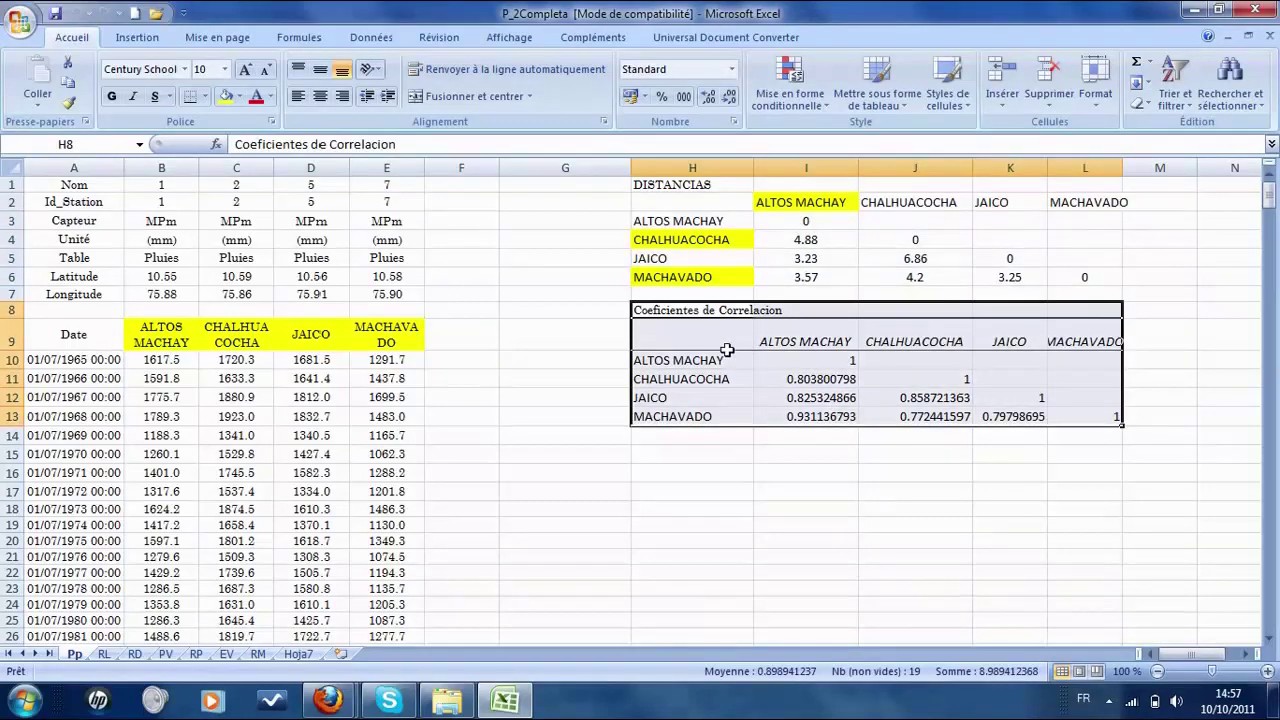
pyautogui.click(666, 310)
pyautogui.moveTo(668, 310); pyautogui.dragTo(1080, 416)
pyautogui.moveTo(1123, 168); pyautogui.dragTo(1148, 171)
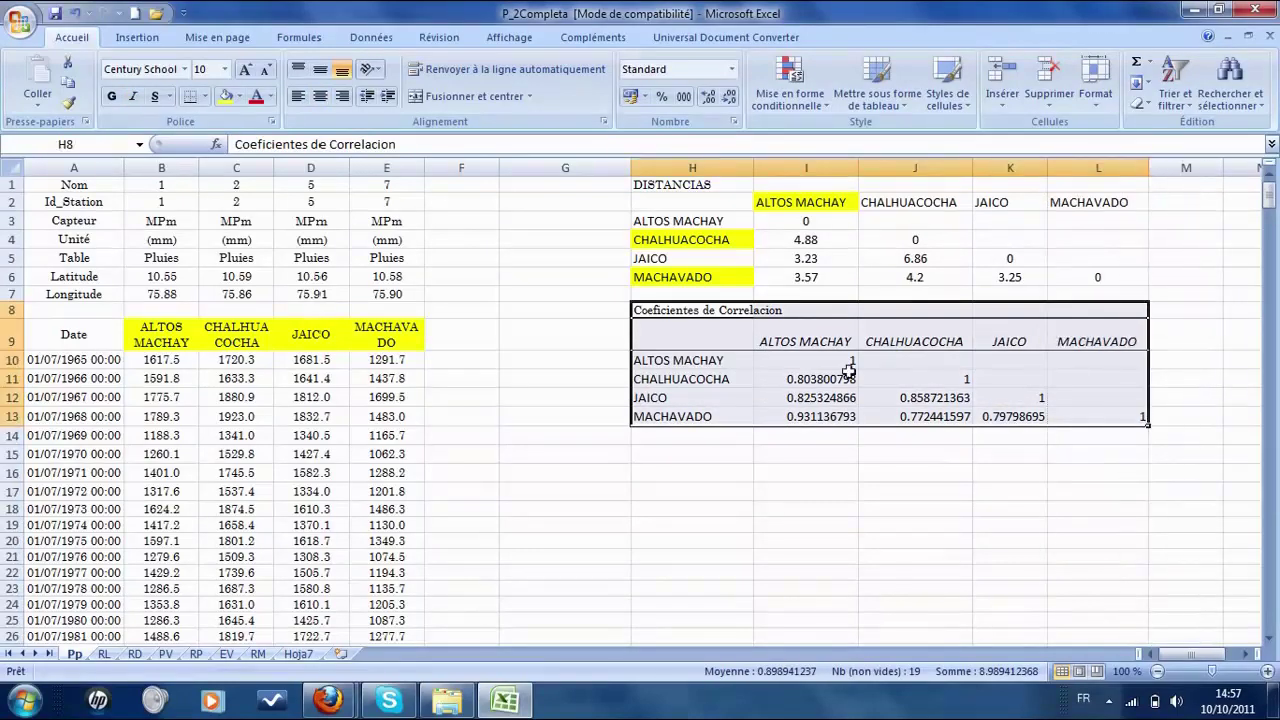
# Select the four stations' rainfall records from 1965 to 1991 together with their headers, range B9:E36.
pyautogui.click(710, 362)
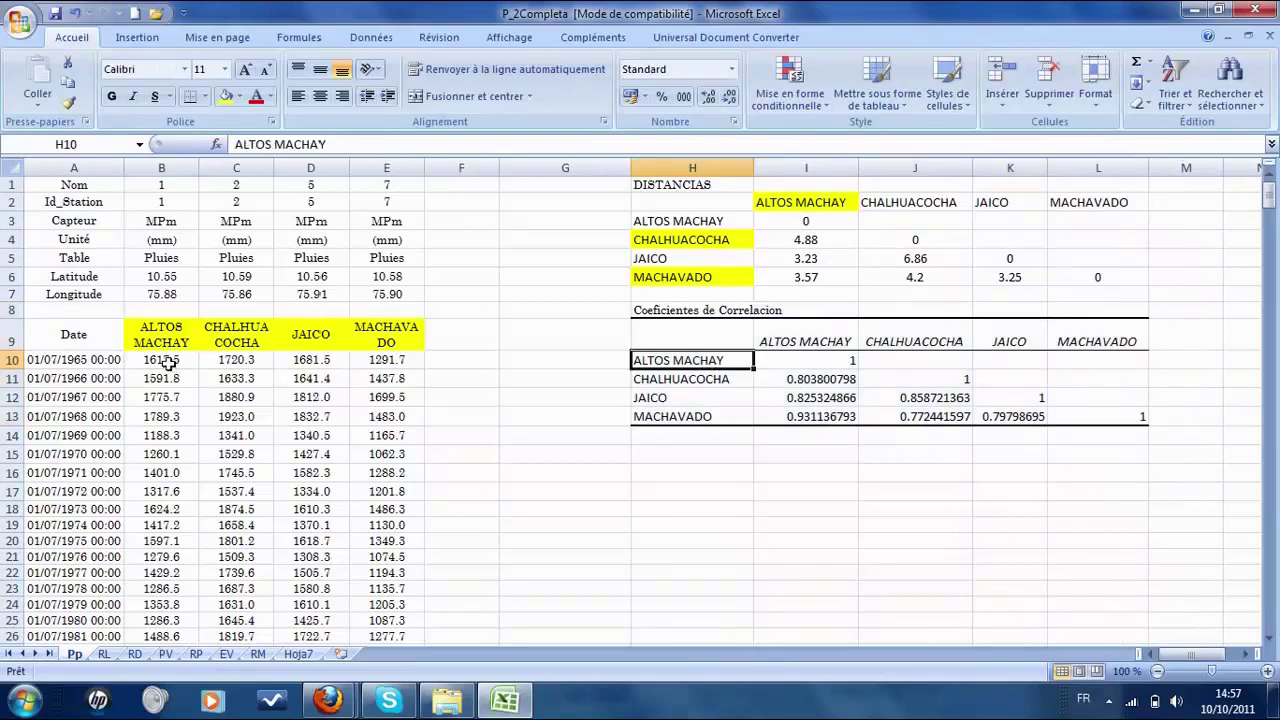
pyautogui.moveTo(163, 361); pyautogui.dragTo(385, 454)
pyautogui.click(494, 389)
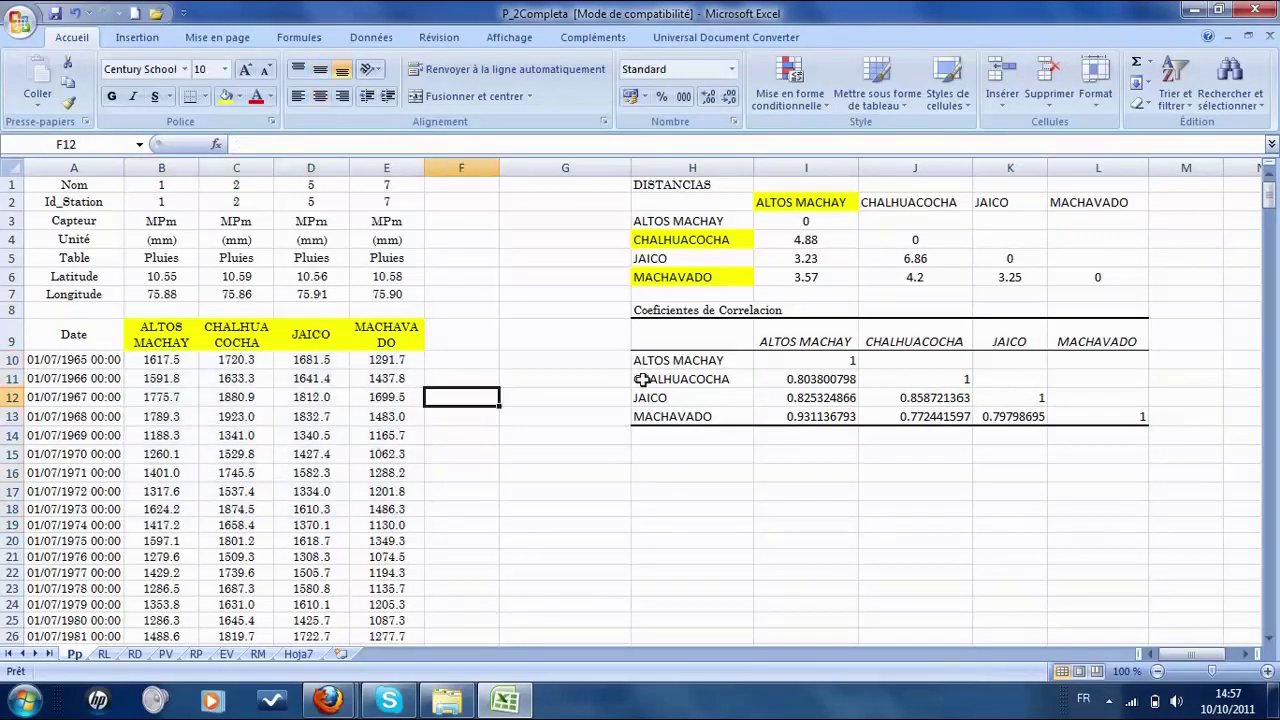
pyautogui.moveTo(150, 335); pyautogui.dragTo(256, 512)
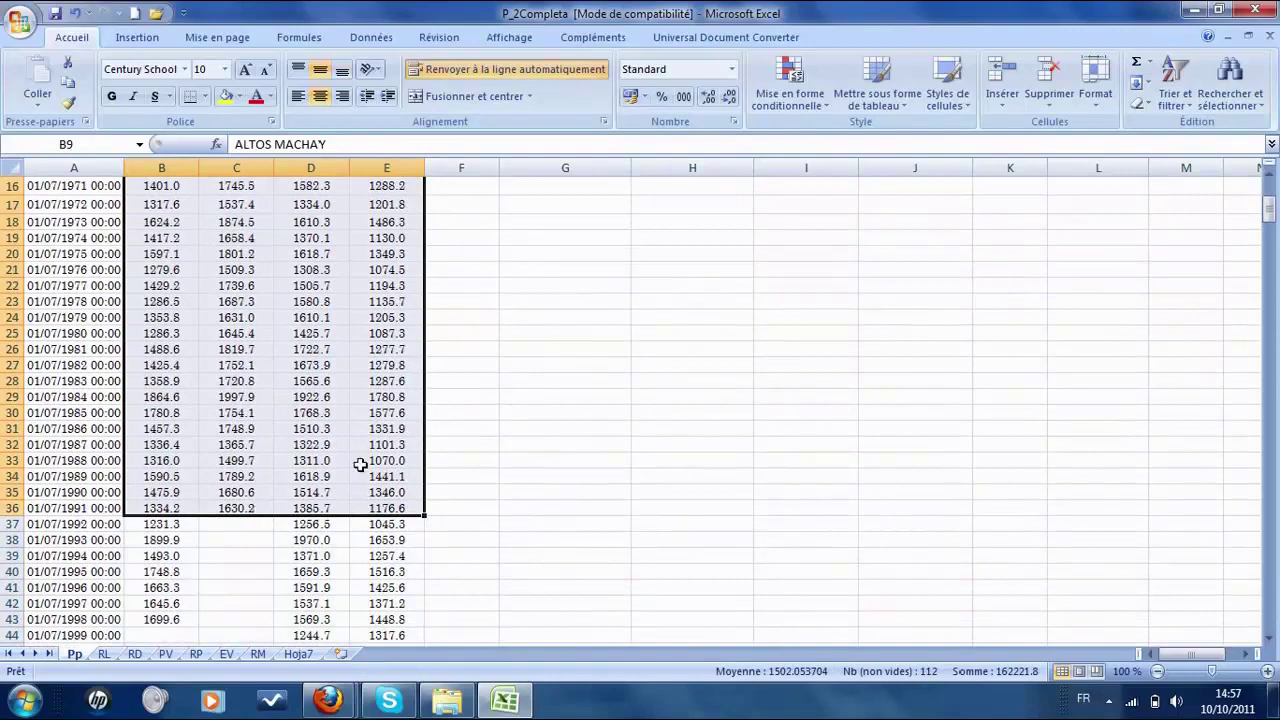
pyautogui.scroll(5, 790, 345)
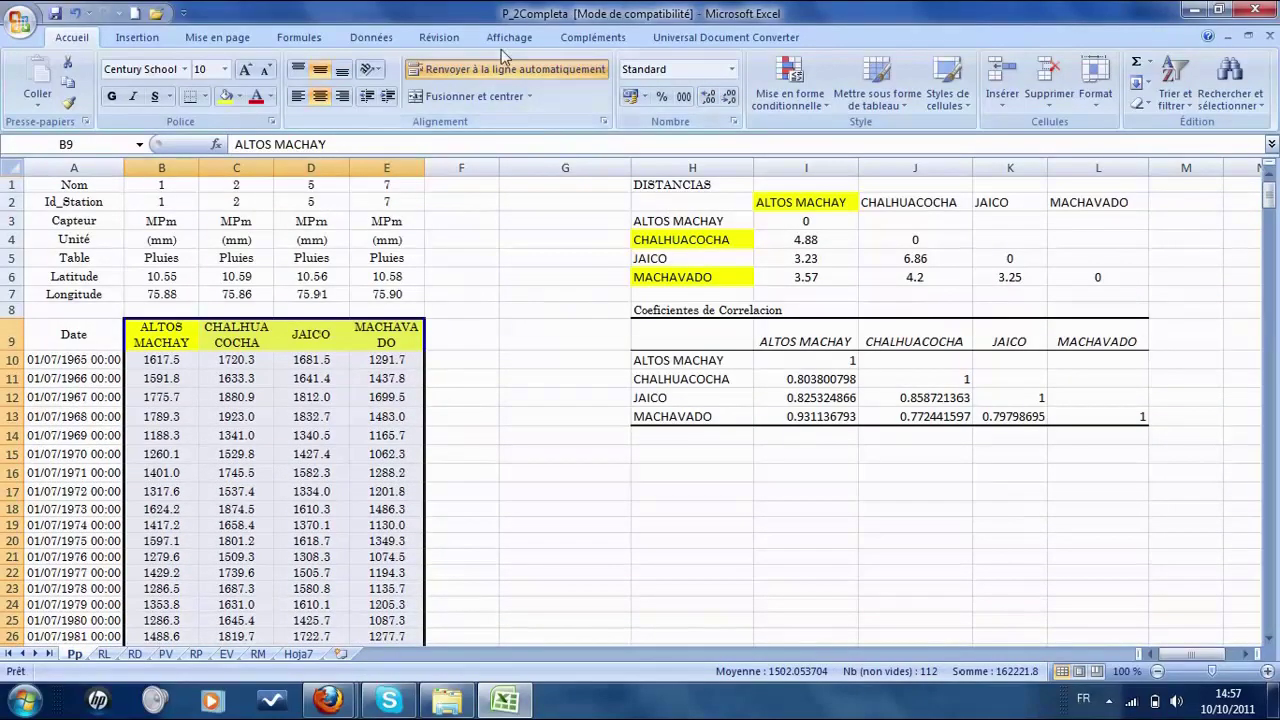
# Start the correlation analysis (Analyse de corrélation) from the data analysis tools.
pyautogui.click(376, 37)
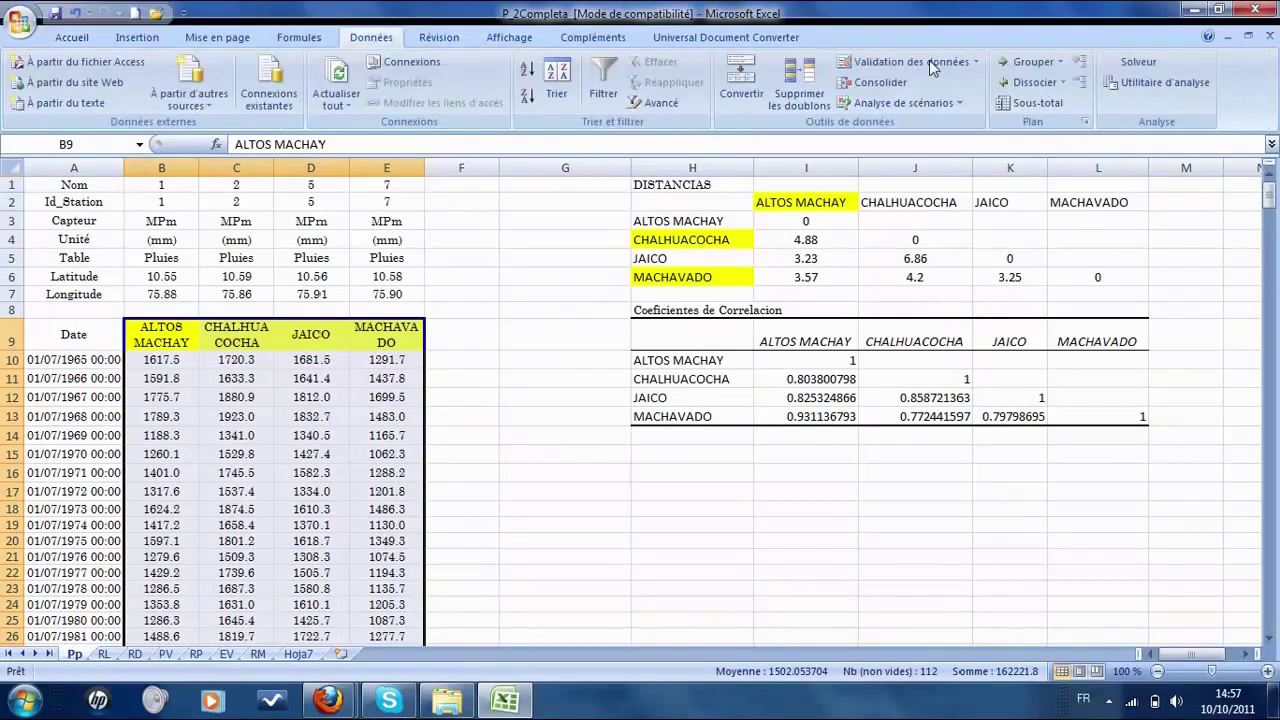
pyautogui.click(1150, 62)
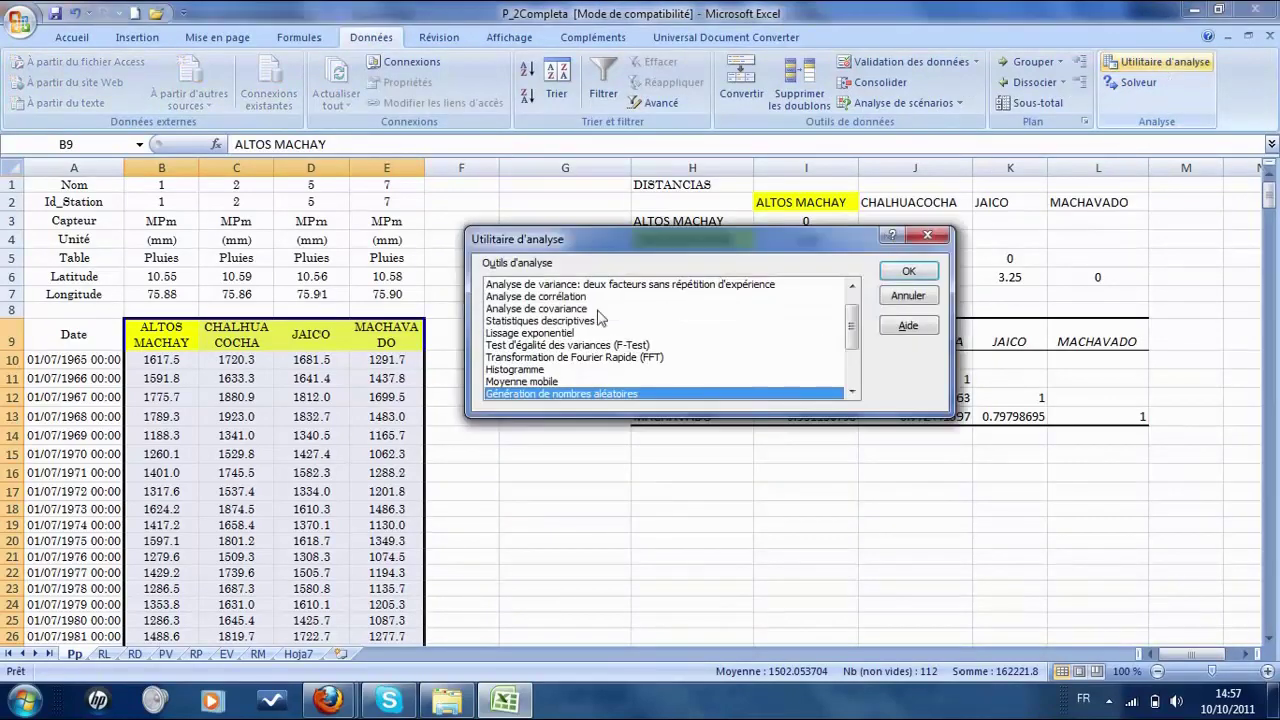
pyautogui.scroll(1, 853, 330)
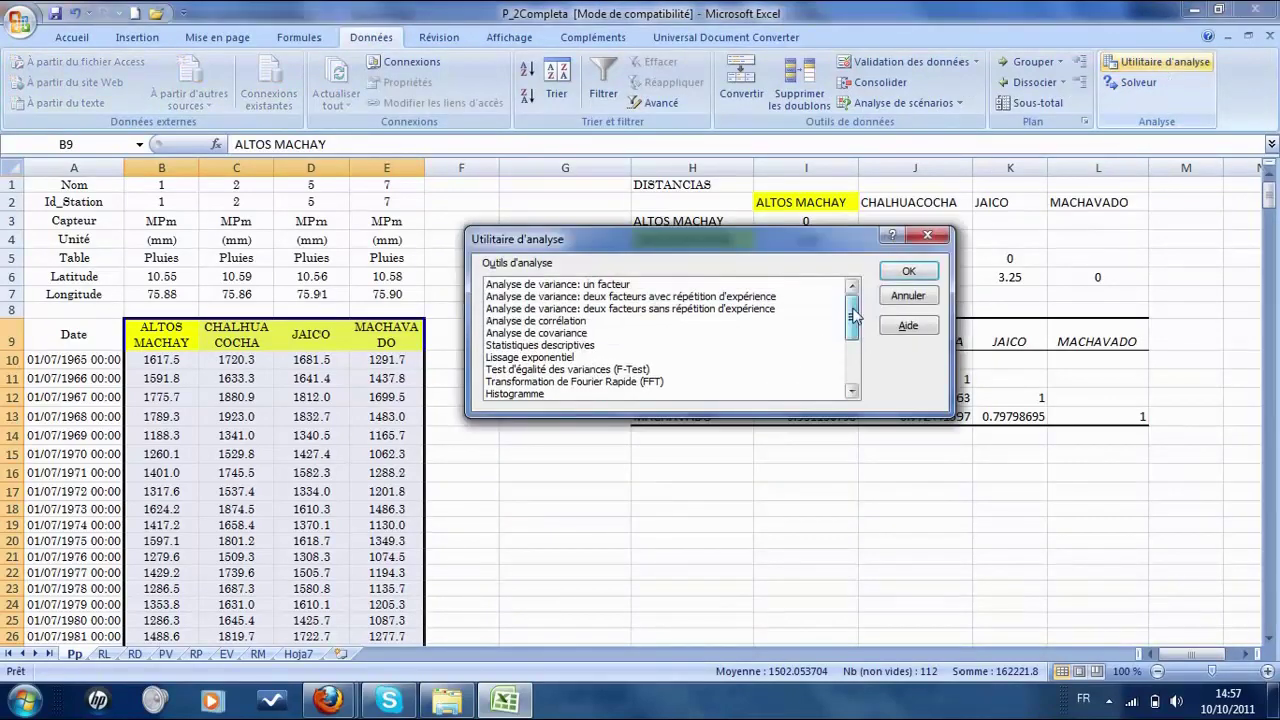
pyautogui.doubleClick(552, 322)
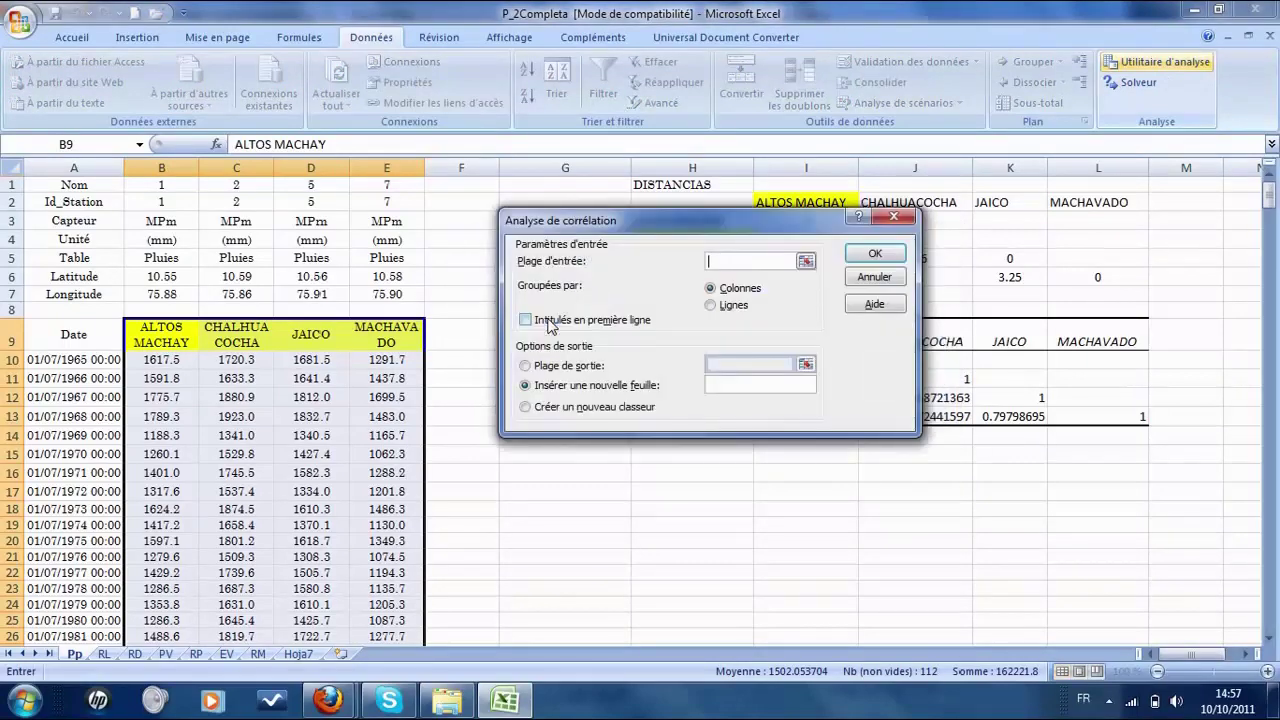
# Set the correlation input range to $B$9:$E$36 and treat its first row as labels.
pyautogui.click(805, 261)
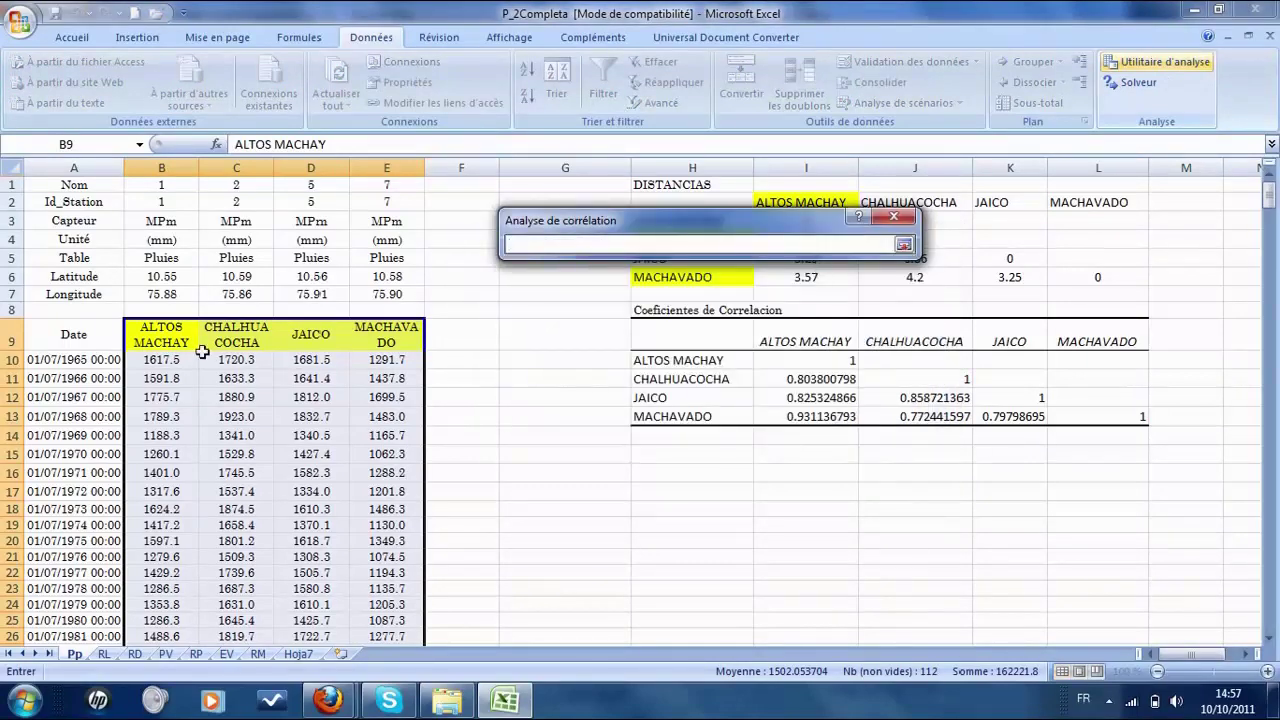
pyautogui.moveTo(178, 336); pyautogui.dragTo(405, 528)
pyautogui.click(903, 244)
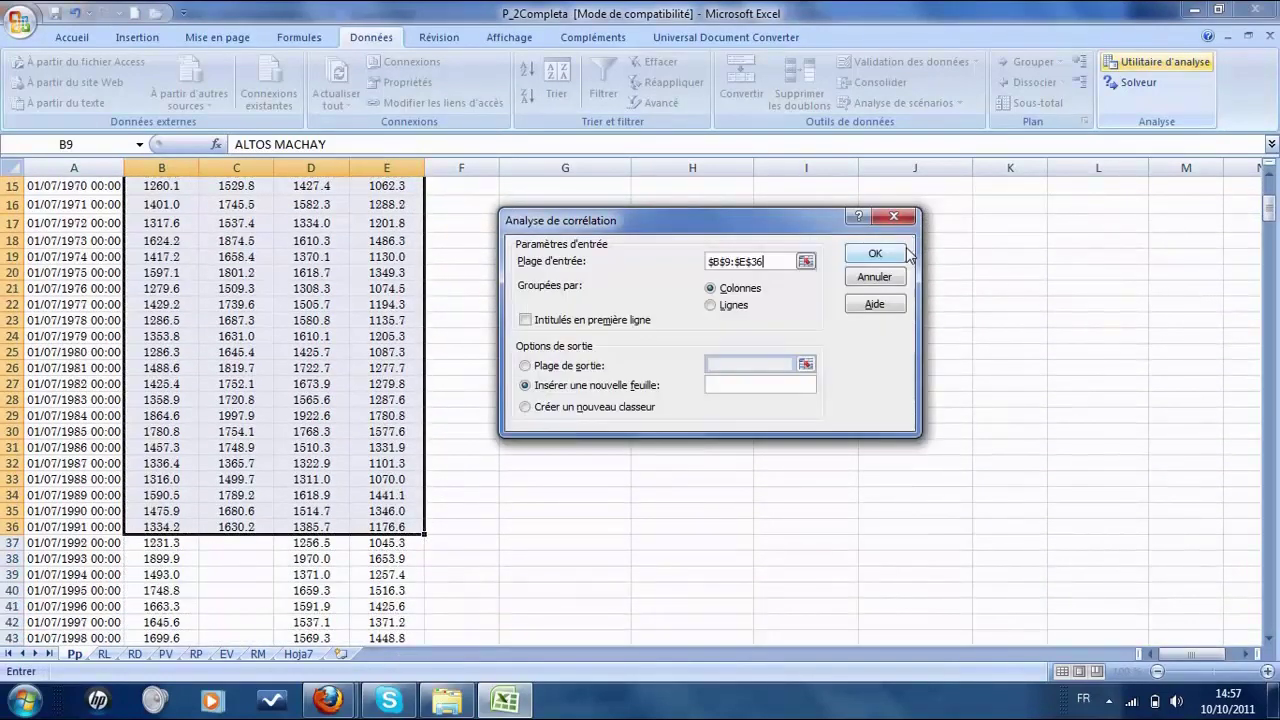
pyautogui.click(525, 320)
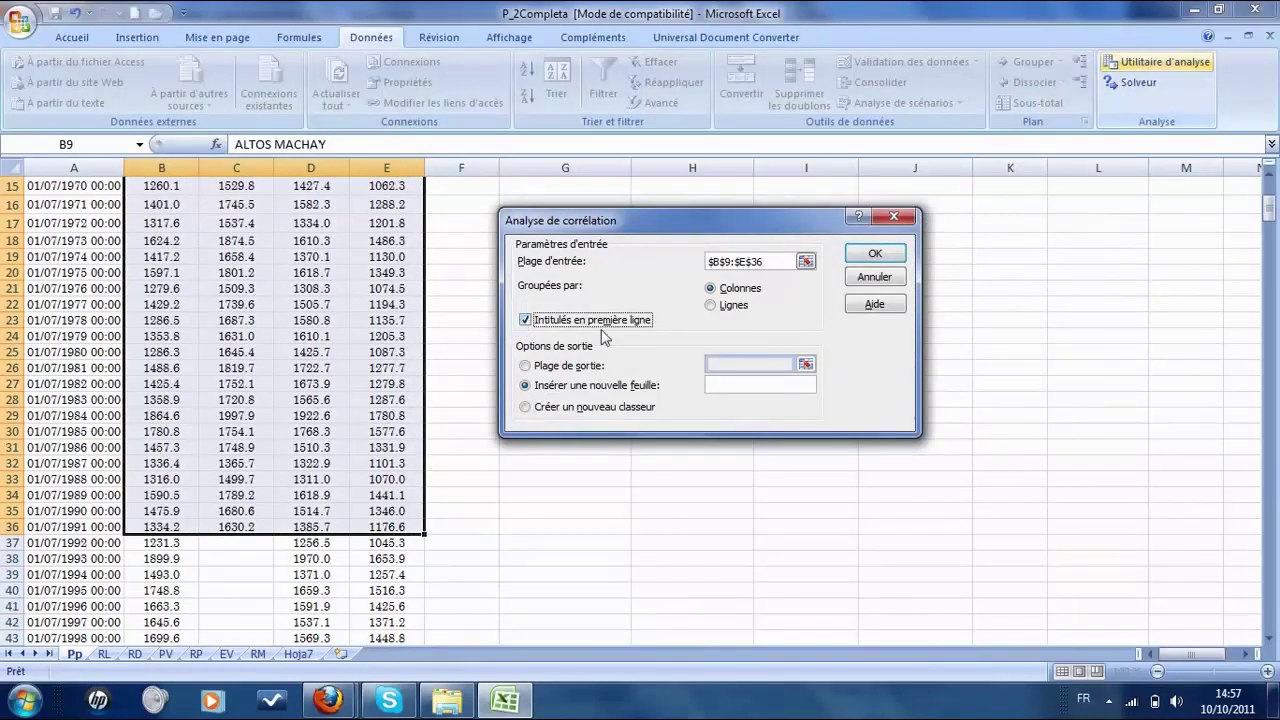
# Output the correlation matrix on the same sheet starting at $H$16, and select the resulting table.
pyautogui.click(605, 367)
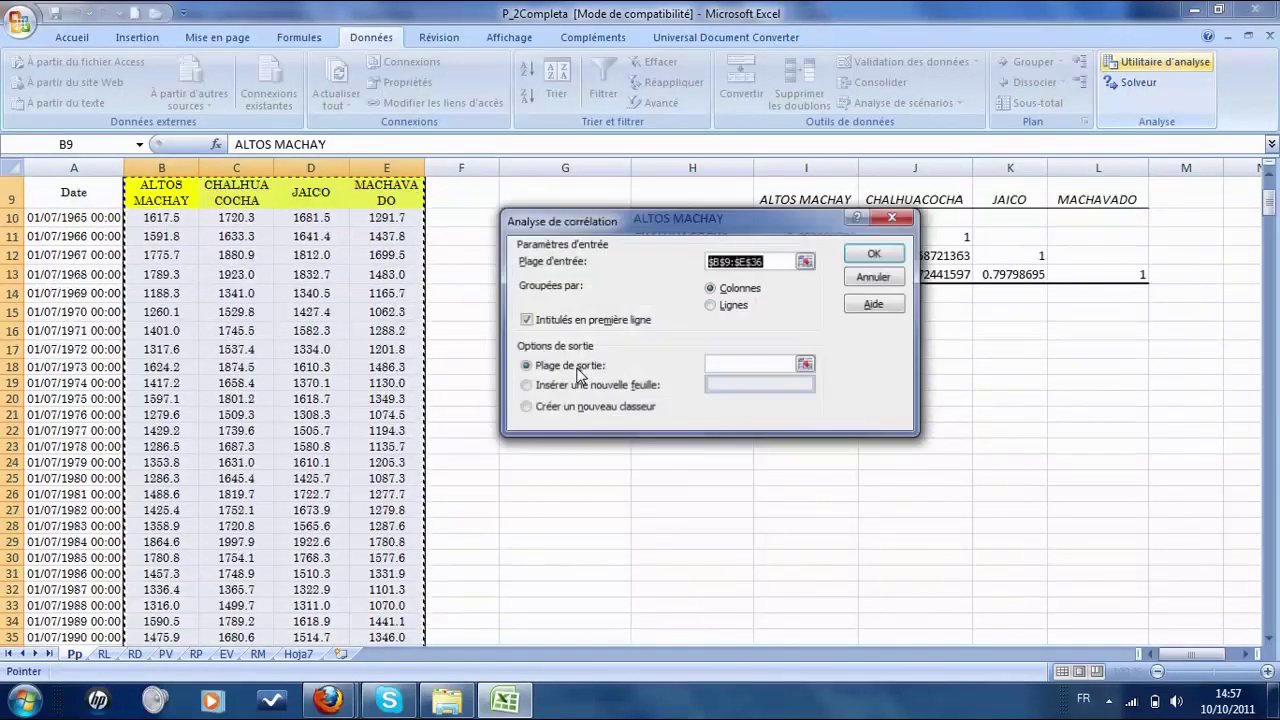
pyautogui.click(806, 365)
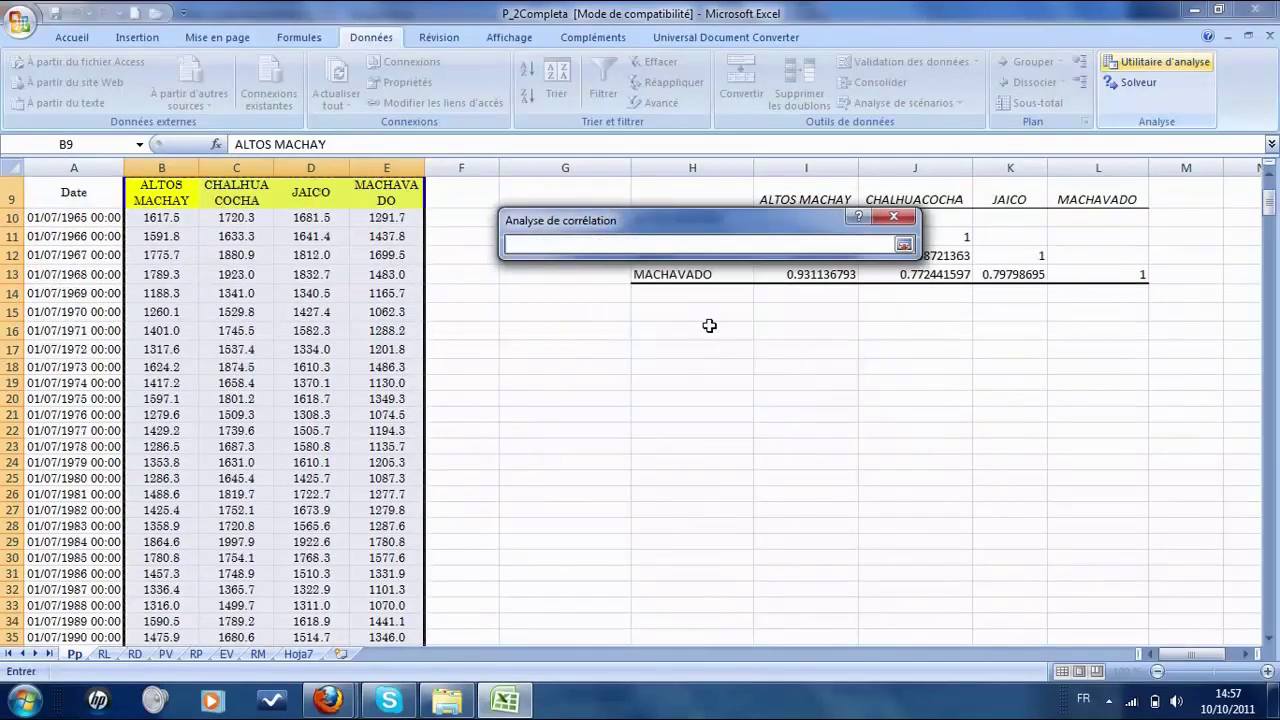
pyautogui.click(709, 325)
pyautogui.click(904, 244)
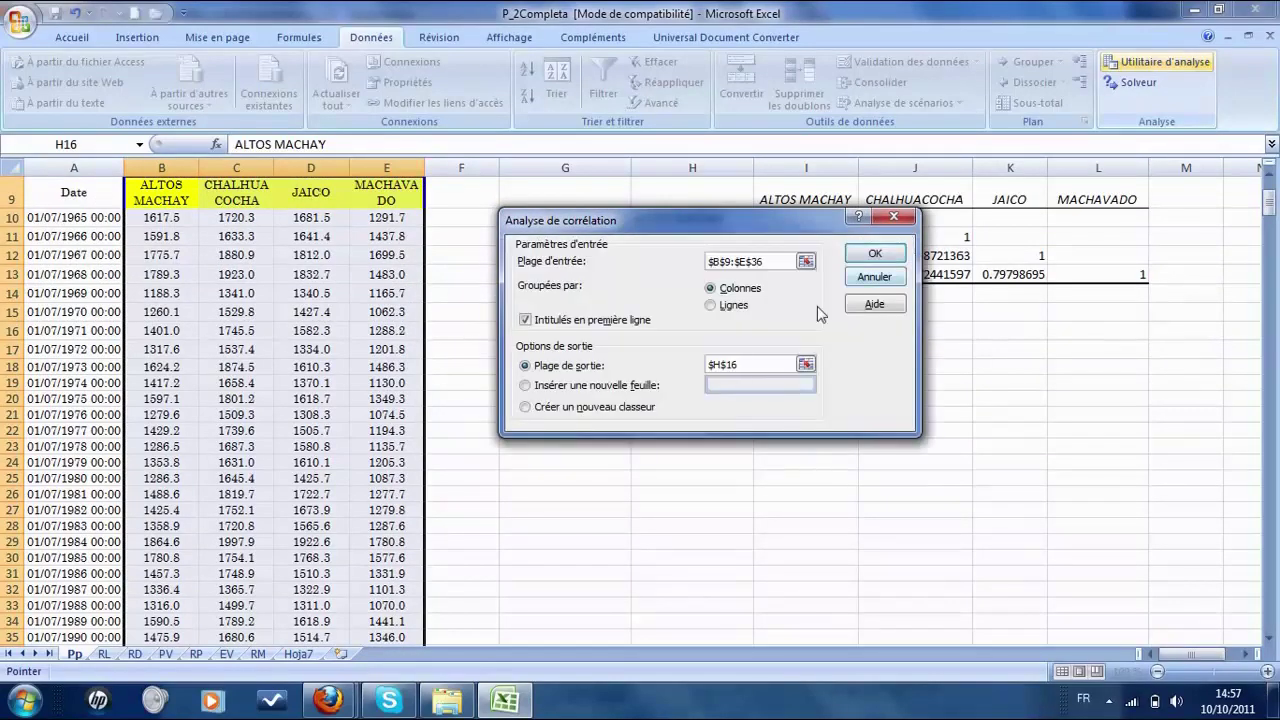
pyautogui.click(873, 257)
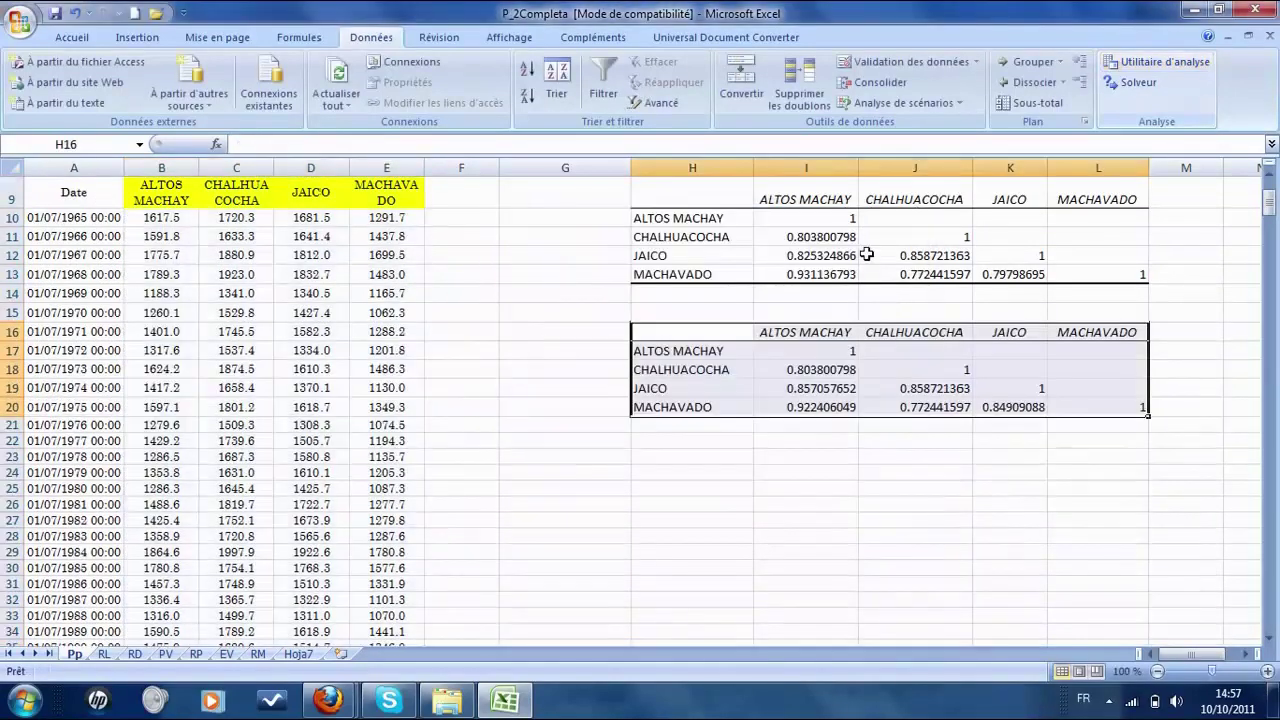
pyautogui.click(719, 456)
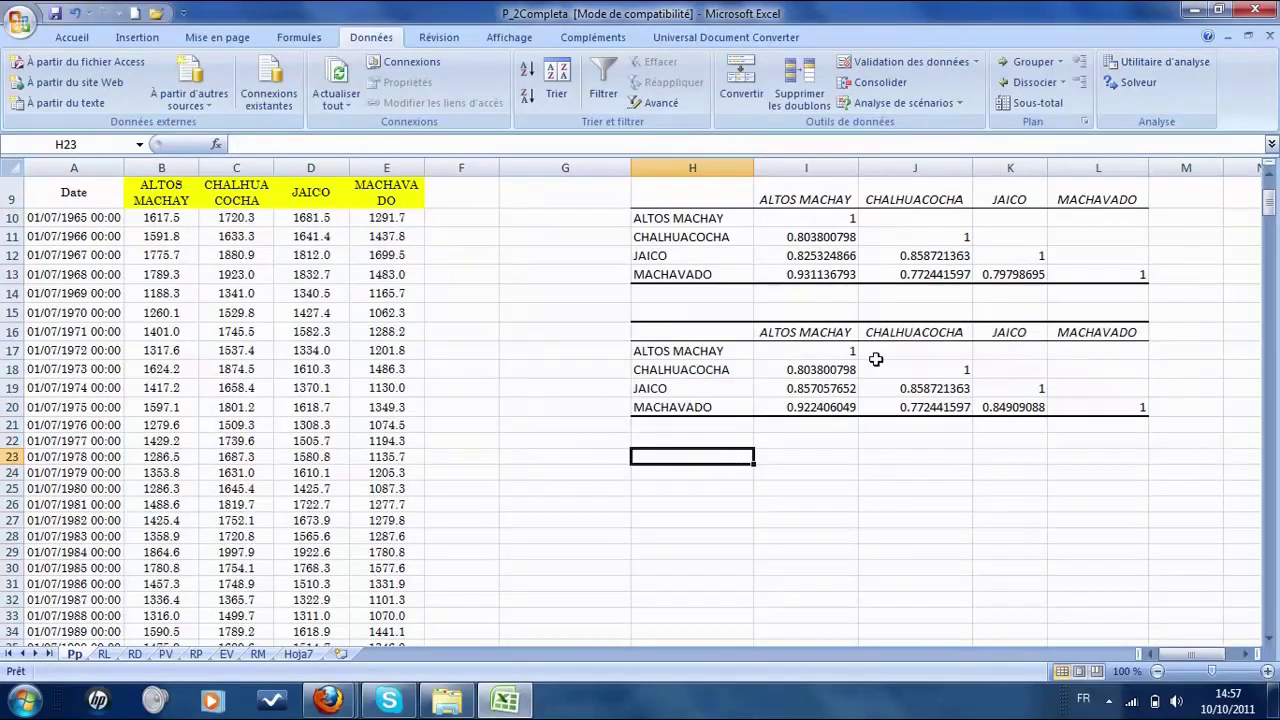
pyautogui.moveTo(681, 325); pyautogui.dragTo(1100, 406)
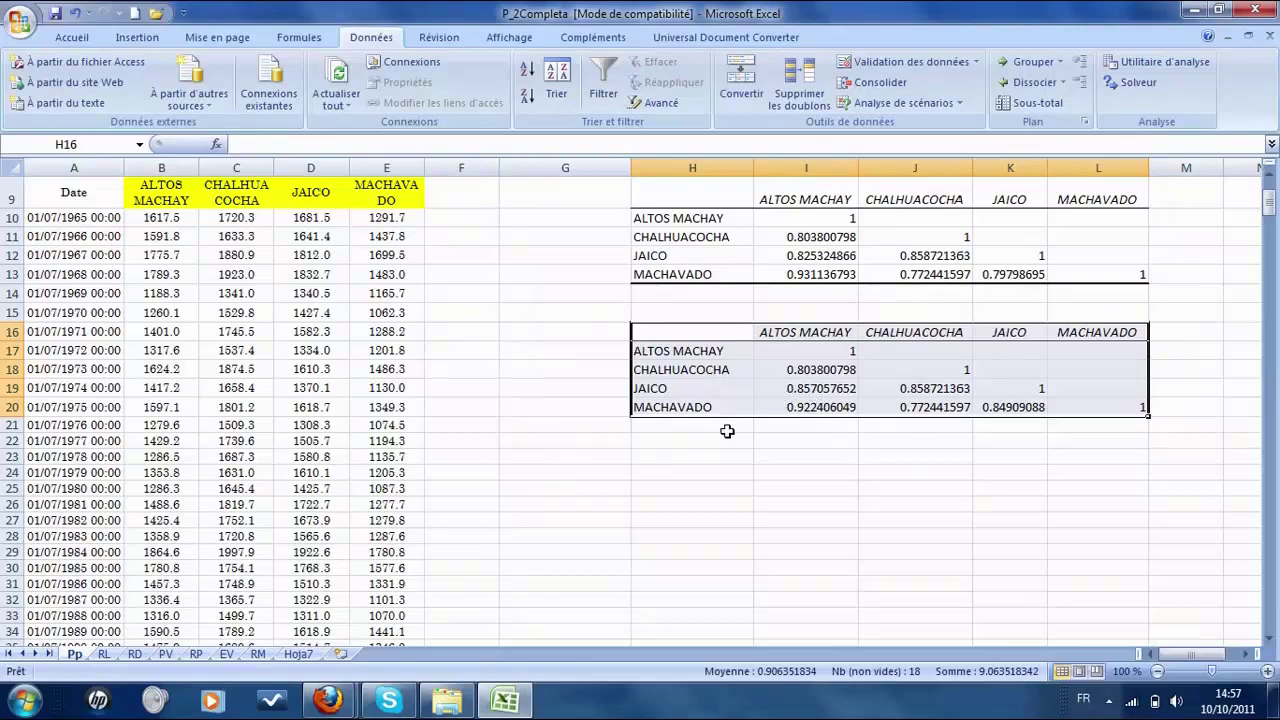
# Apply a thick outline border around the DISTANCIAS matrix, cells H2:L6.
pyautogui.scroll(3, 727, 431)
pyautogui.moveTo(725, 205); pyautogui.dragTo(1066, 277)
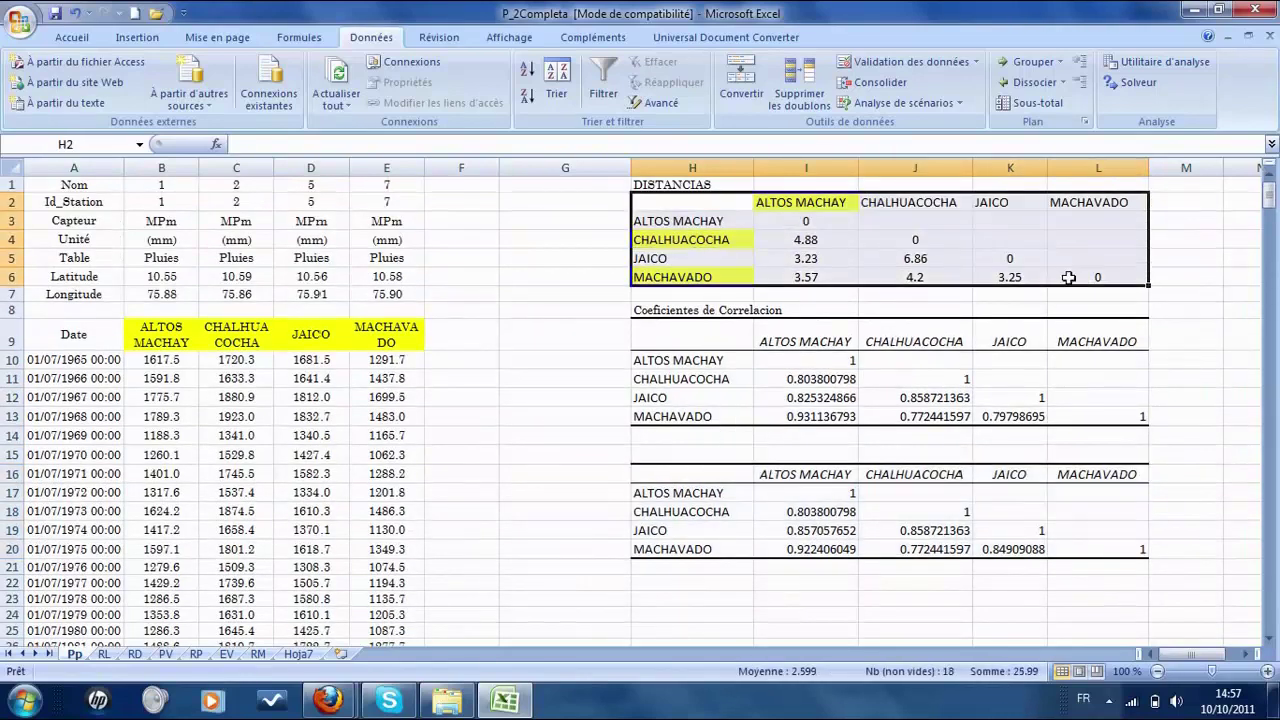
pyautogui.click(72, 38)
pyautogui.click(203, 99)
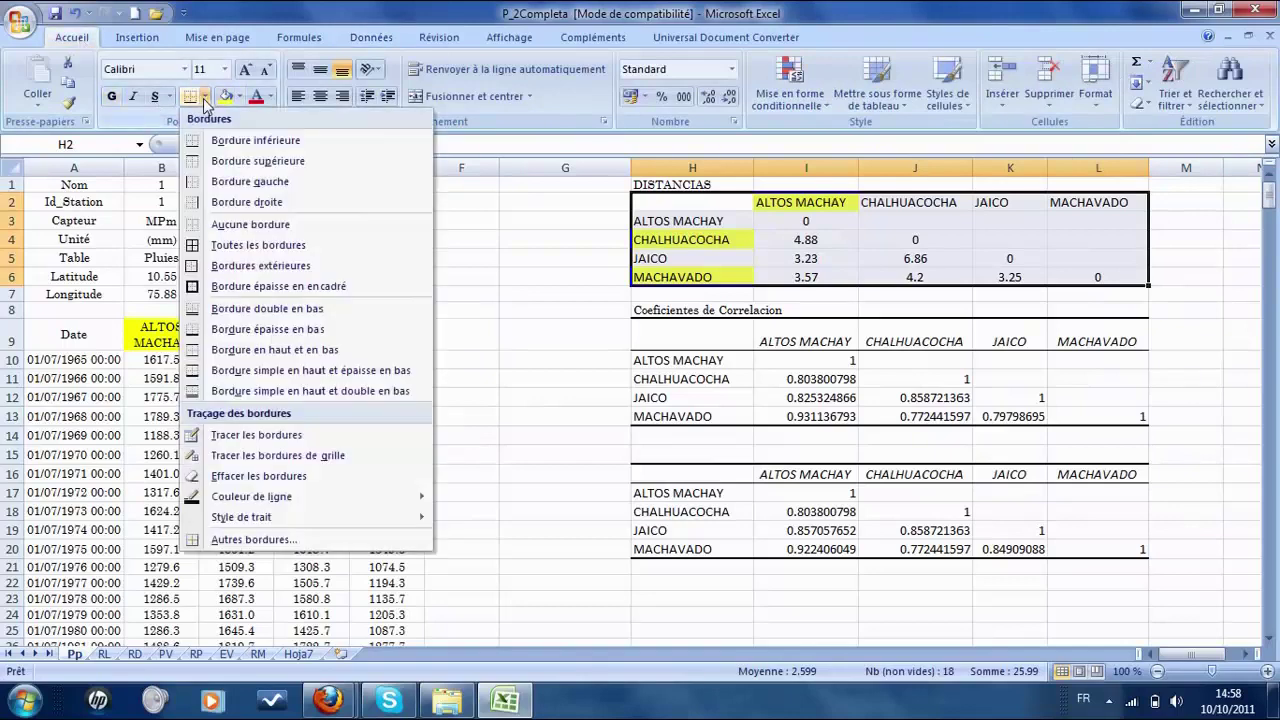
pyautogui.click(246, 288)
pyautogui.click(515, 342)
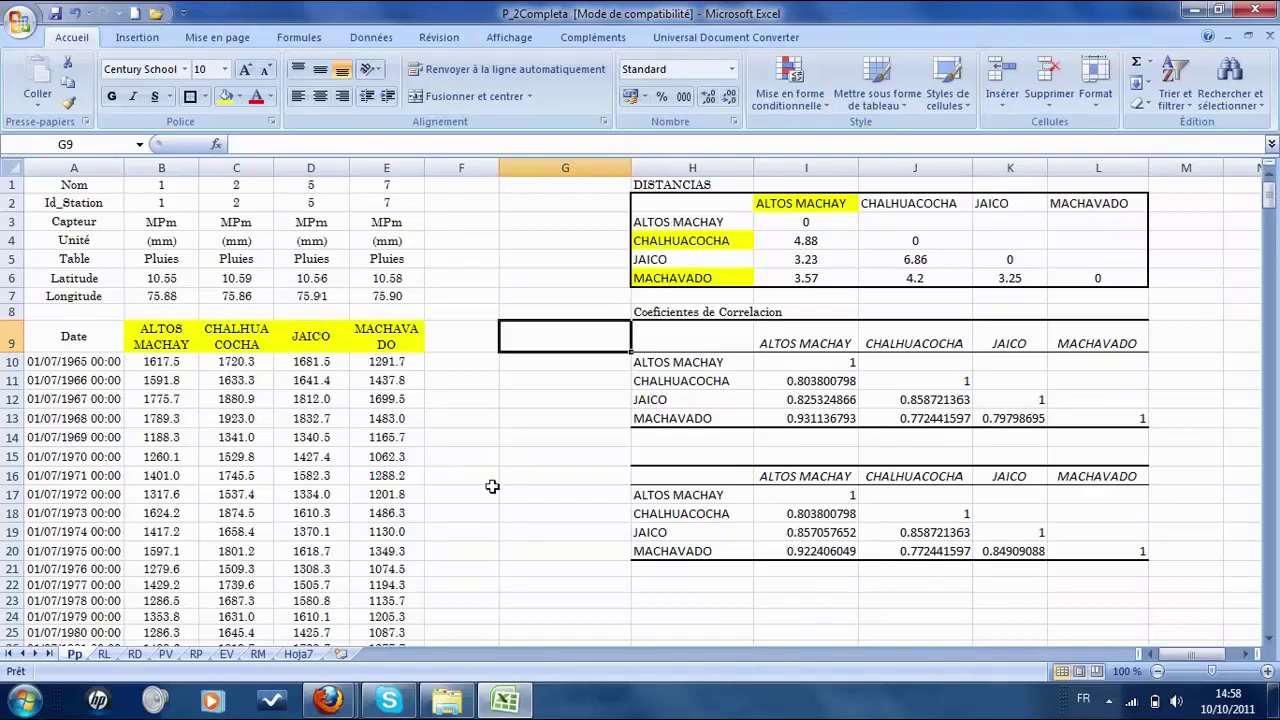
# Examine the missing records: CHALHUACOCHA from 1992 to 2002 and ALTOS MACHAY in 1999.
pyautogui.scroll(-10, 277, 467)
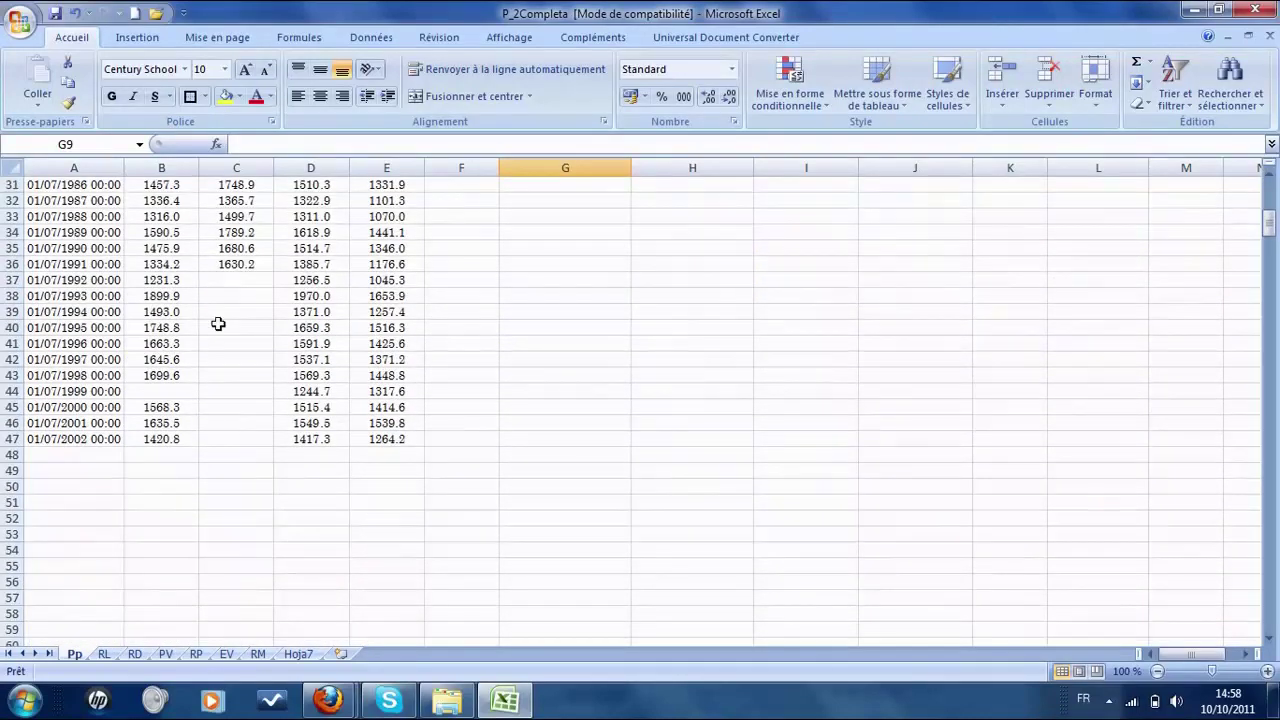
pyautogui.moveTo(236, 281); pyautogui.dragTo(236, 440)
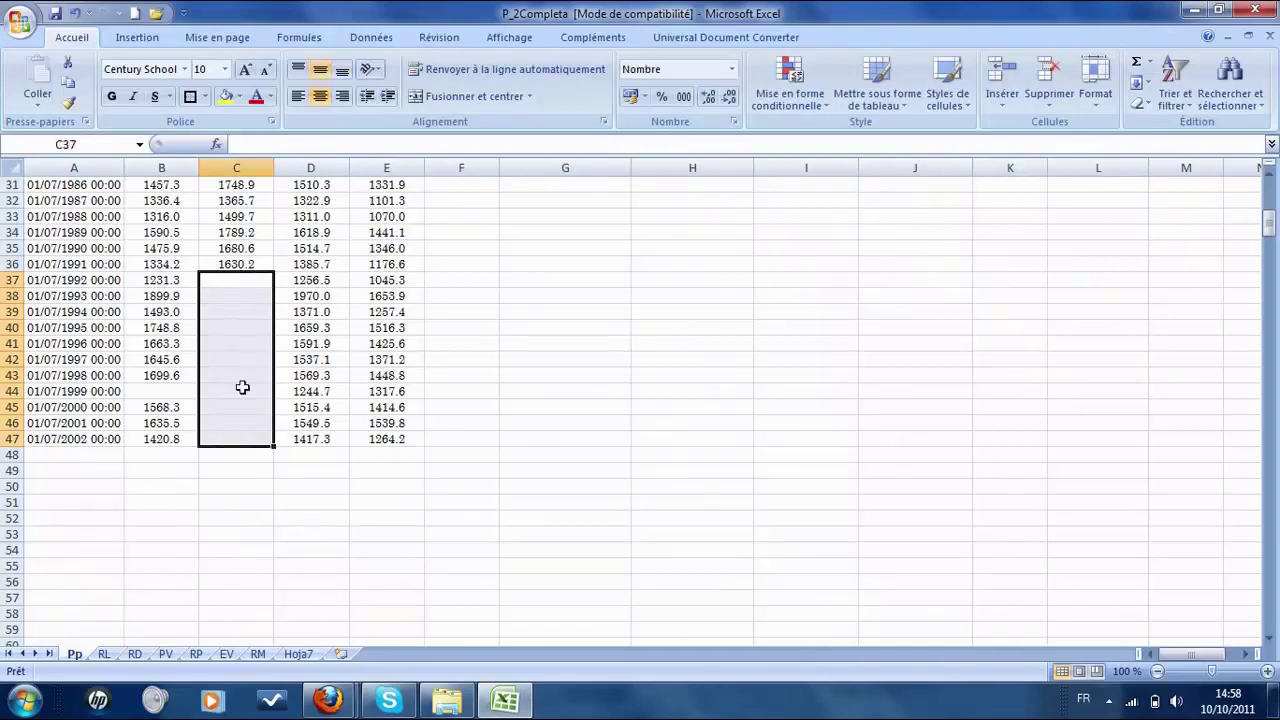
pyautogui.click(166, 392)
pyautogui.scroll(6, 225, 380)
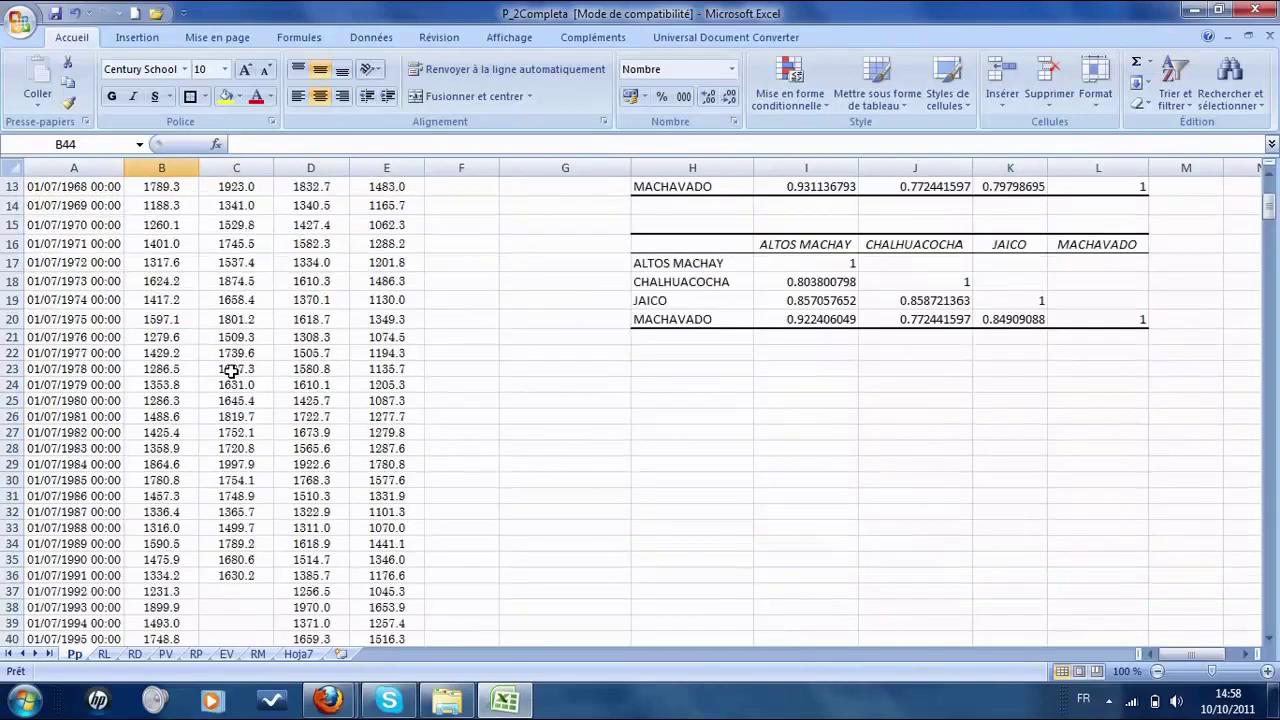
pyautogui.scroll(4, 231, 371)
pyautogui.click(244, 329)
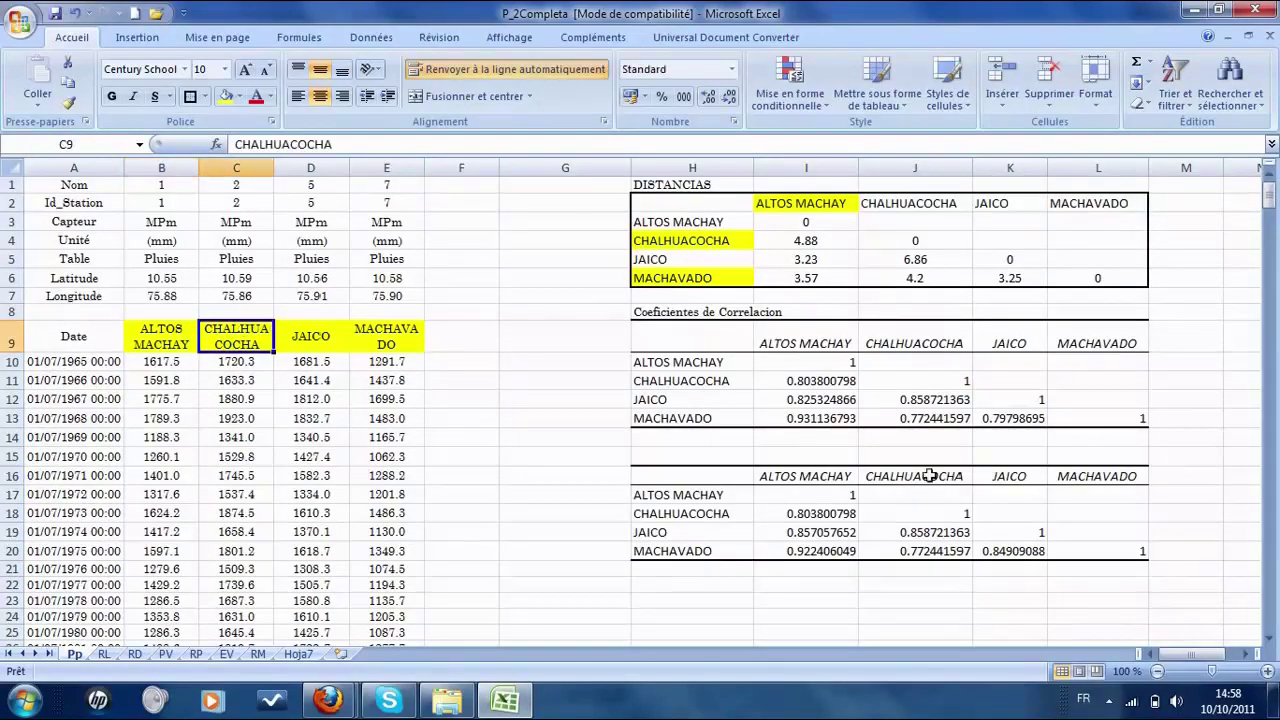
pyautogui.click(1108, 699)
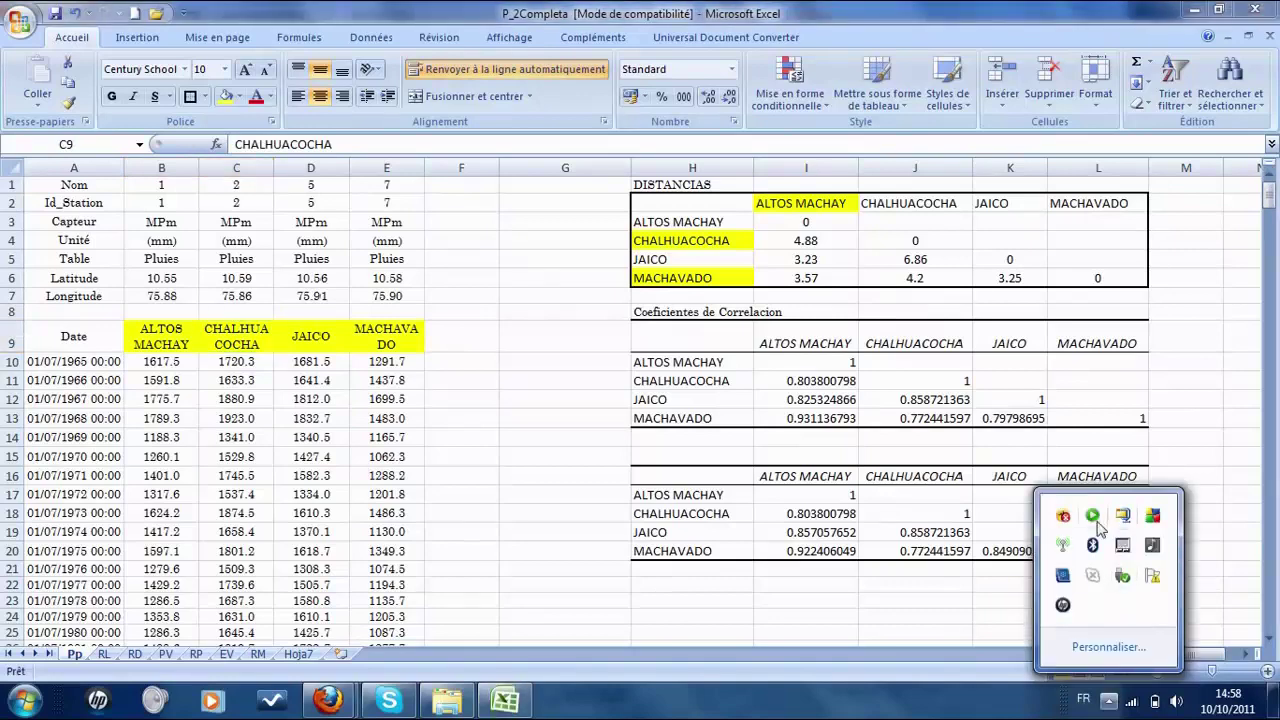
pyautogui.rightClick(1093, 517)
pyautogui.click(1140, 553)
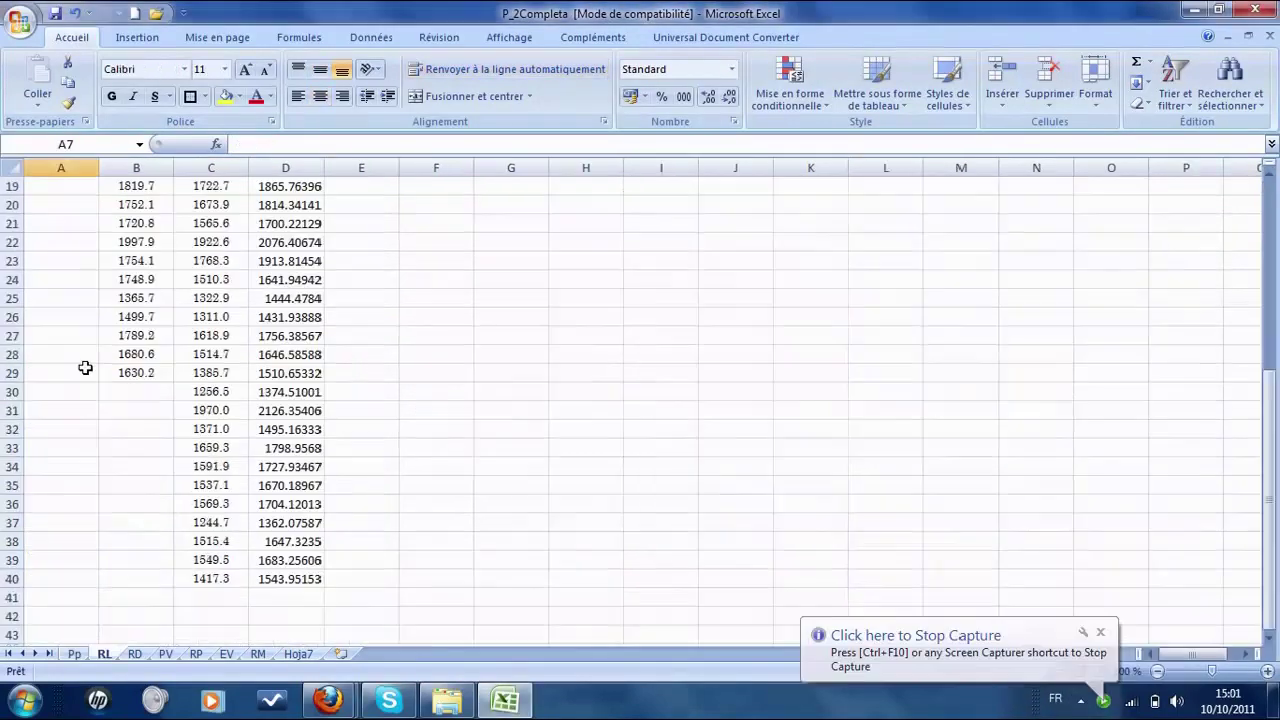
# Review the CHALHUACOCHA and JAICO columns on the RL sheet, including the empty CHALHUACOCHA cells B30:B40.
pyautogui.scroll(6, 85, 368)
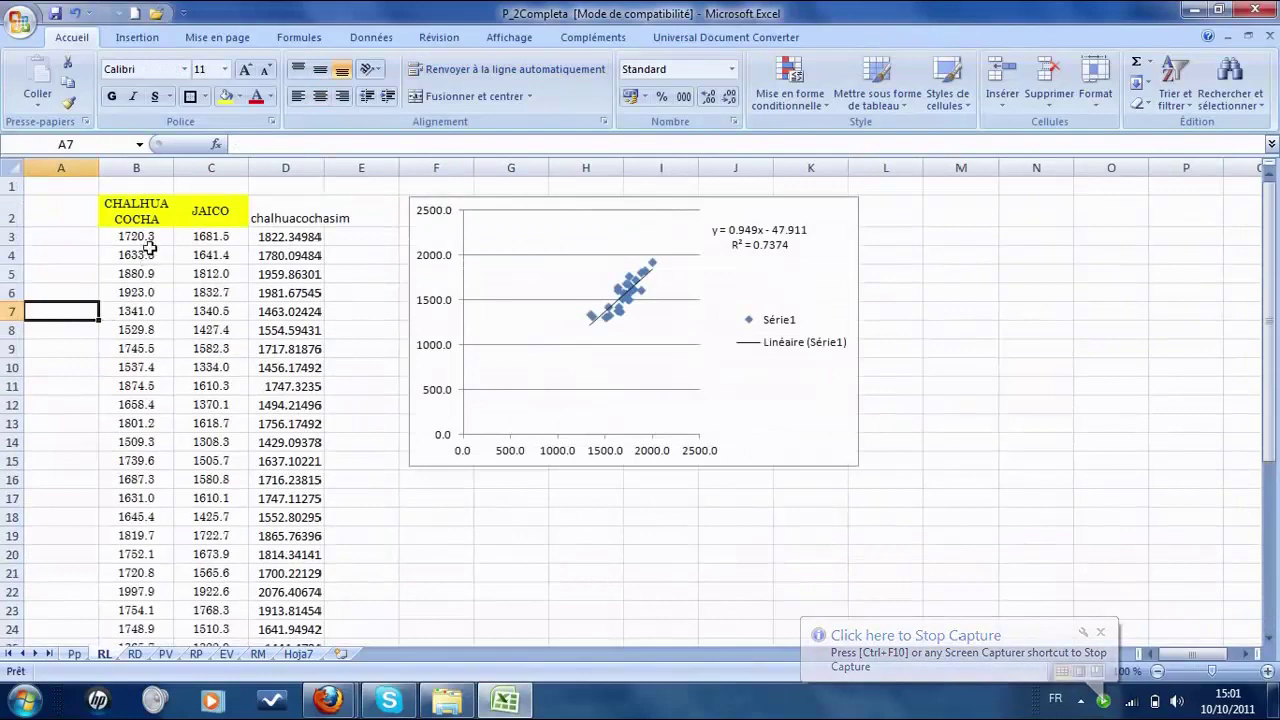
pyautogui.scroll(-6, 120, 411)
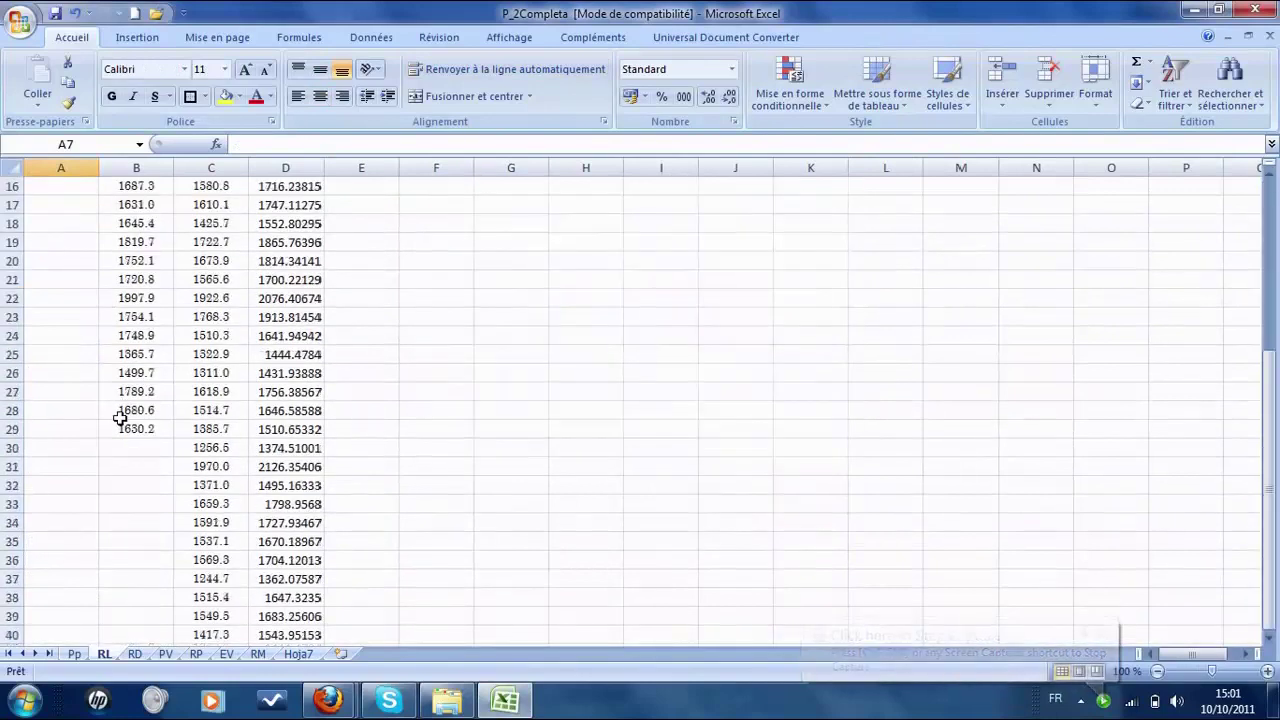
pyautogui.moveTo(145, 577); pyautogui.dragTo(143, 389)
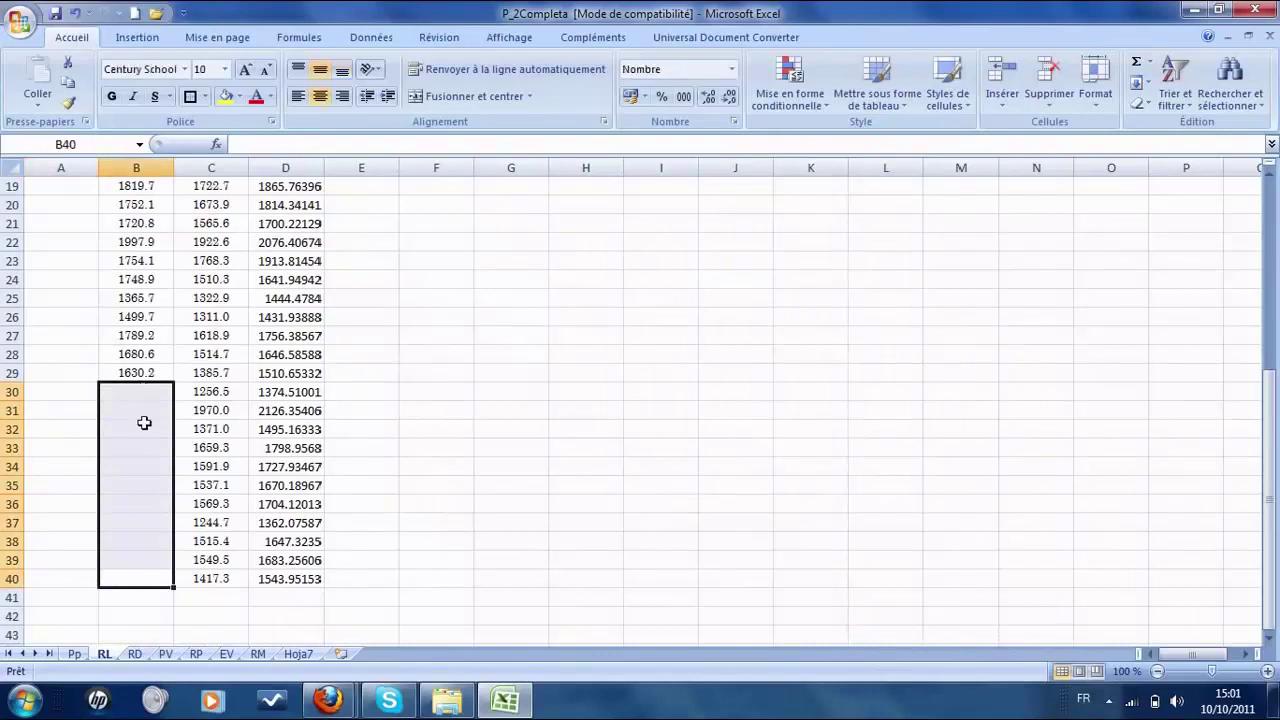
pyautogui.scroll(6, 140, 430)
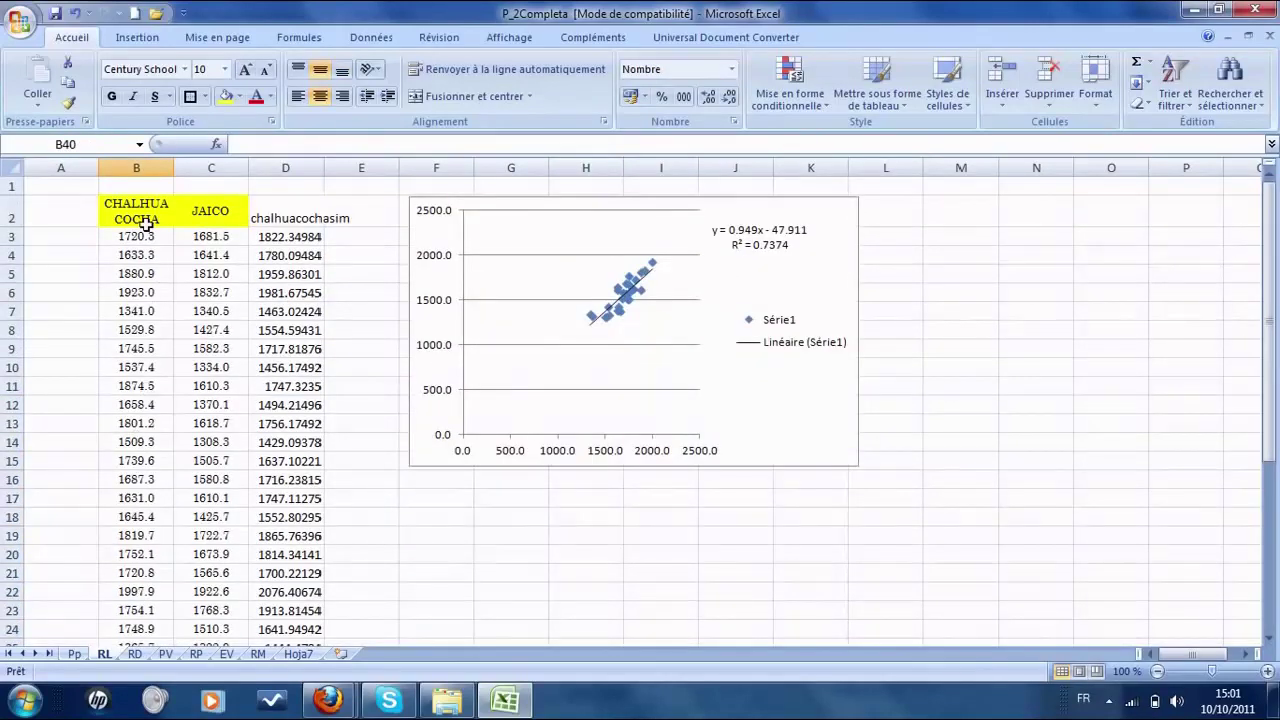
pyautogui.click(144, 219)
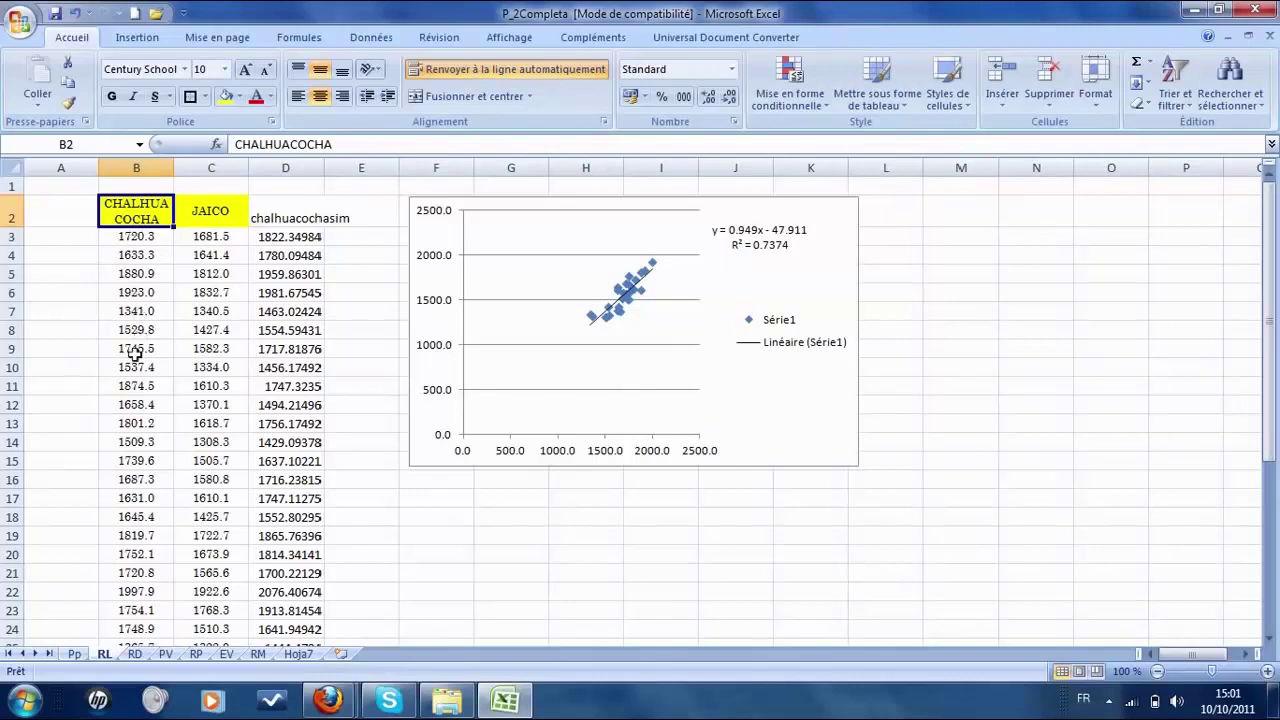
# Return to the Pp sheet and check the CHALHUACOCHA–ALTOS MACHAY coefficient in the Coeficientes de Correlacion table.
pyautogui.rightClick(84, 662)
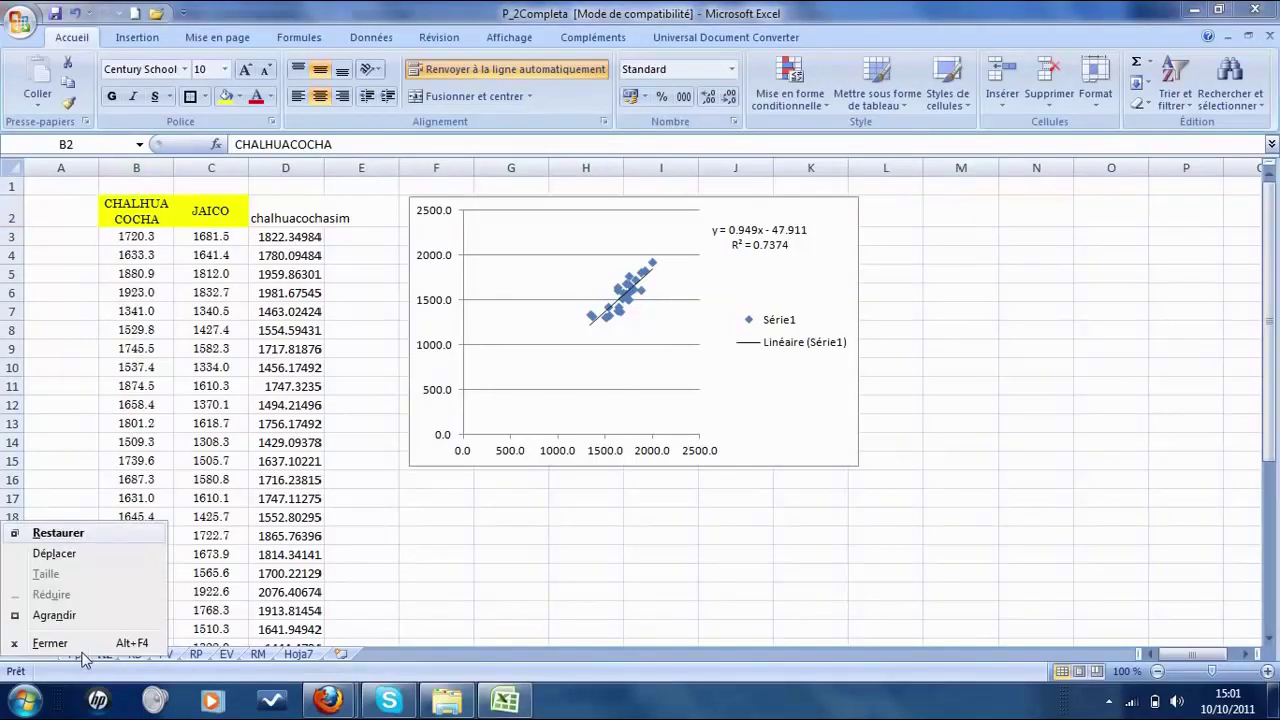
pyautogui.press('Escape')
pyautogui.click(76, 655)
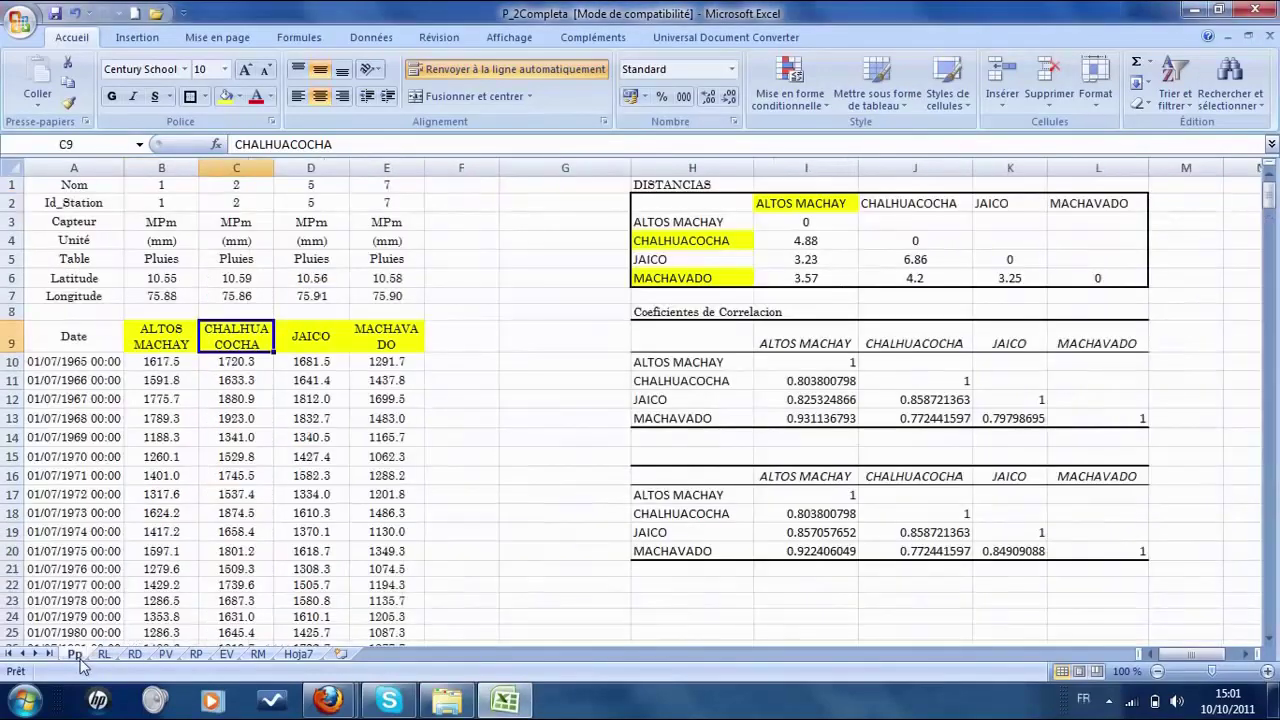
pyautogui.click(651, 385)
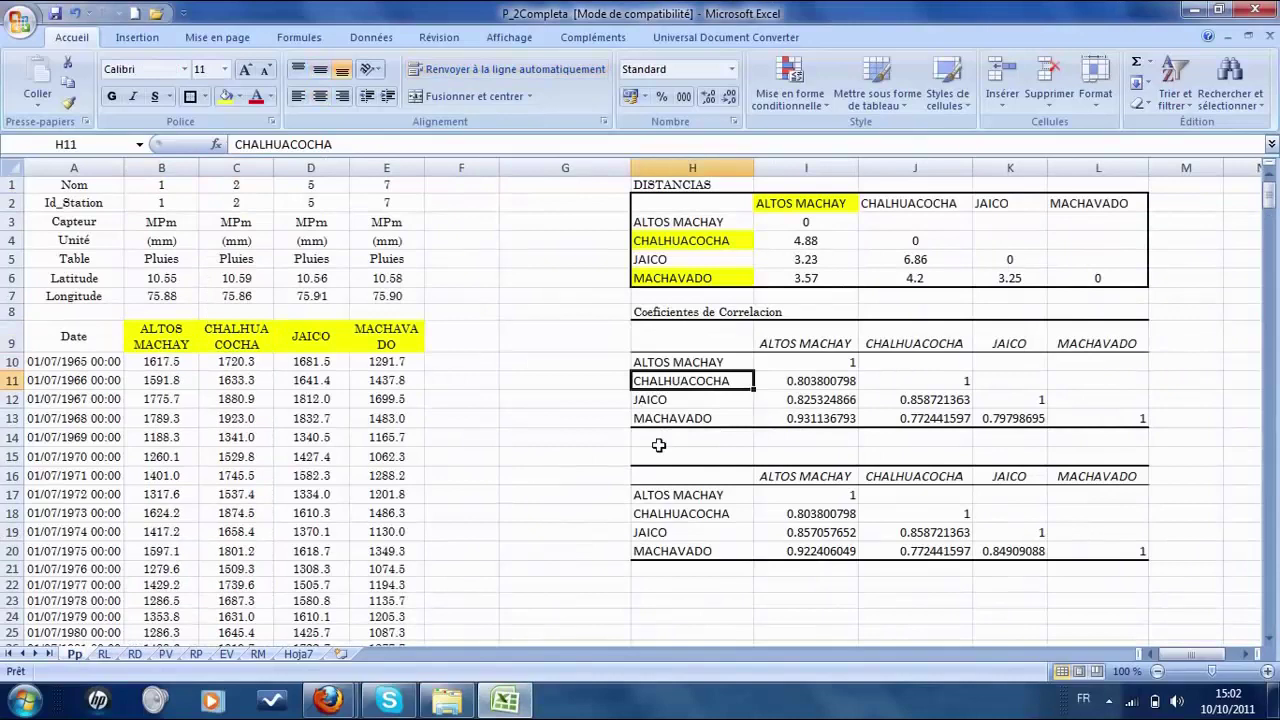
pyautogui.press('Right')
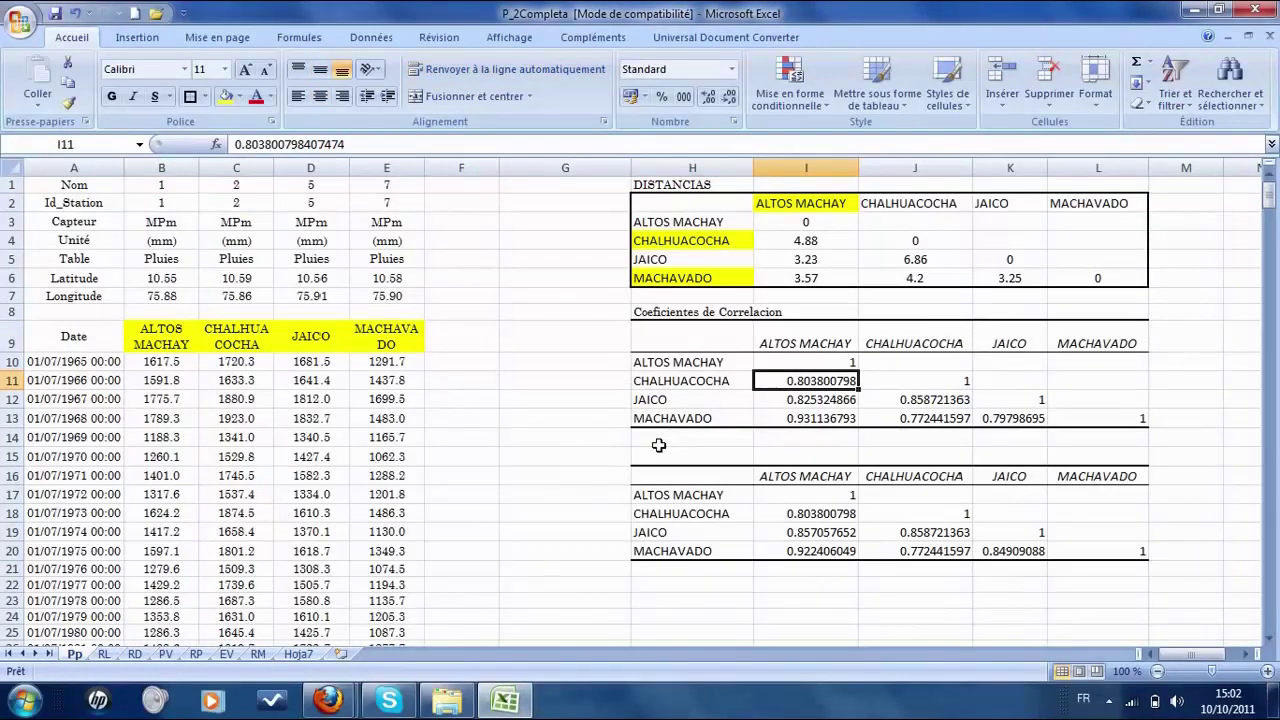
# Compare CHALHUACOCHA's correlation coefficients with JAICO and MACHAVADO in the Coeficientes de Correlacion table.
pyautogui.press('Right')
pyautogui.press('Down')
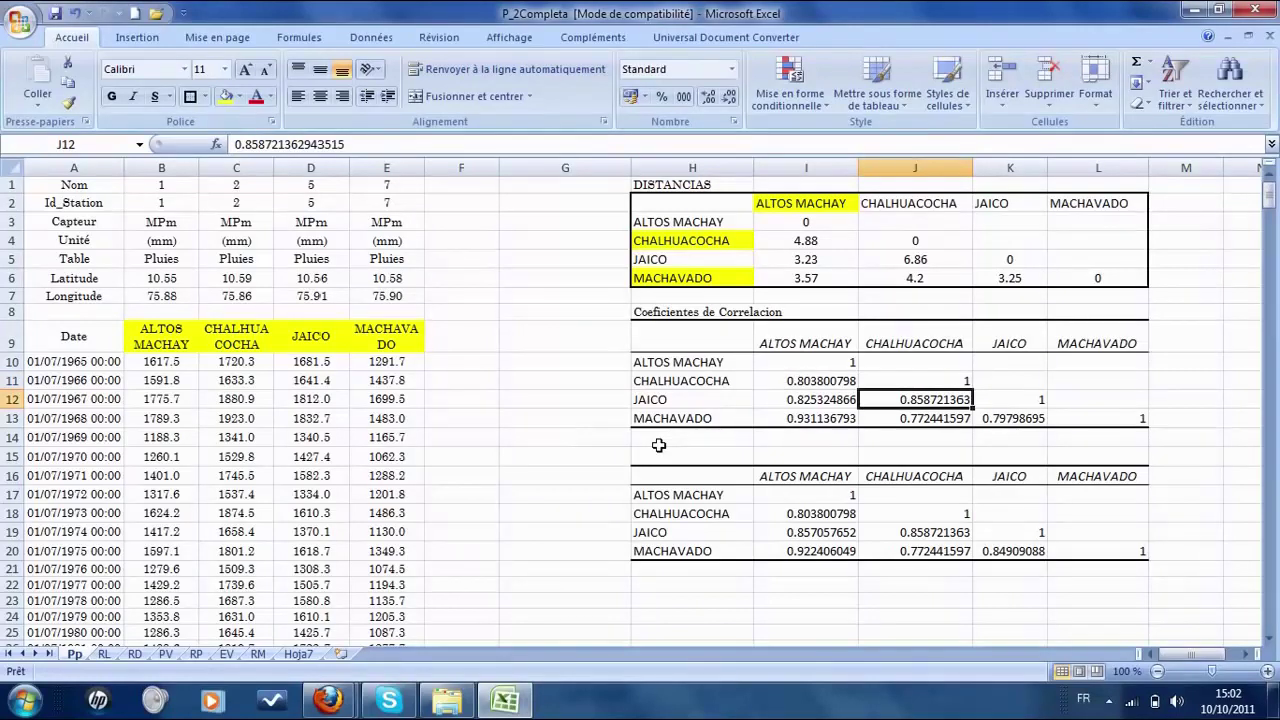
pyautogui.press('Down')
pyautogui.press('Up')
pyautogui.press('Up')
pyautogui.press('Down')
# On the RL sheet, insert a markers-only scatter chart of CHALHUACOCHA and JAICO data B3:C29 and place it below the existing chart.
pyautogui.rightClick(117, 660)
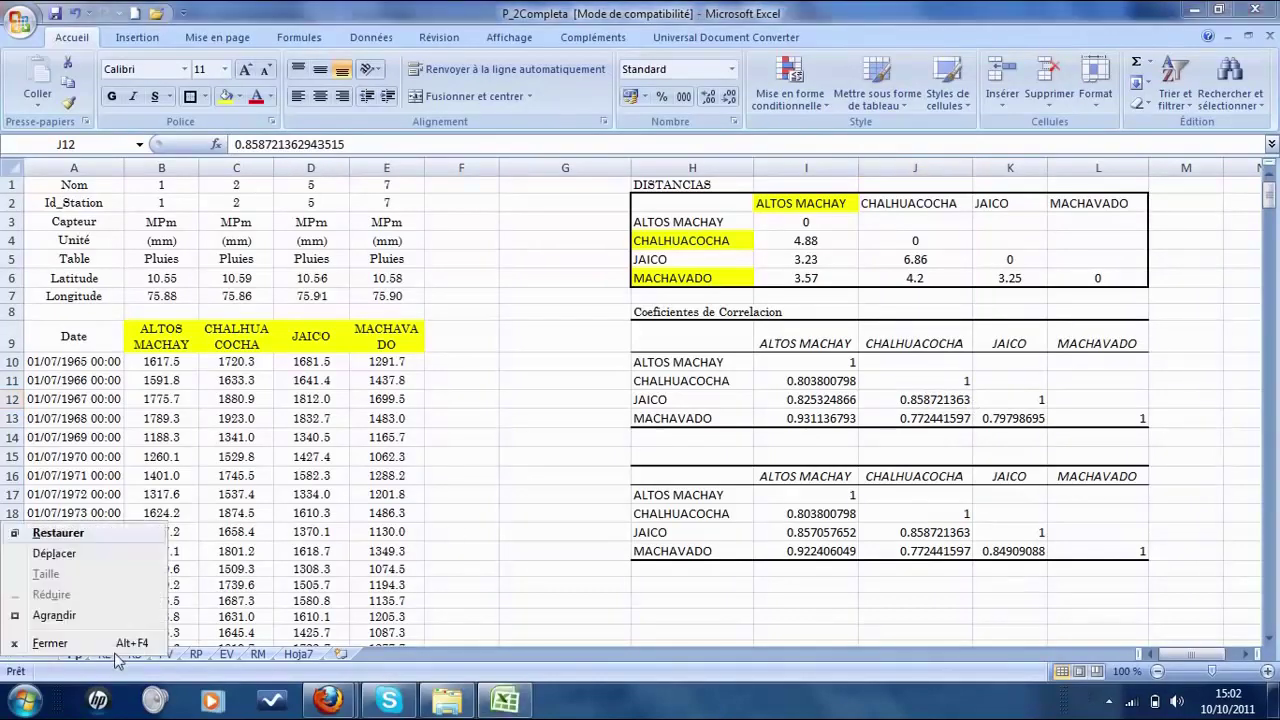
pyautogui.click(104, 655)
pyautogui.click(104, 655)
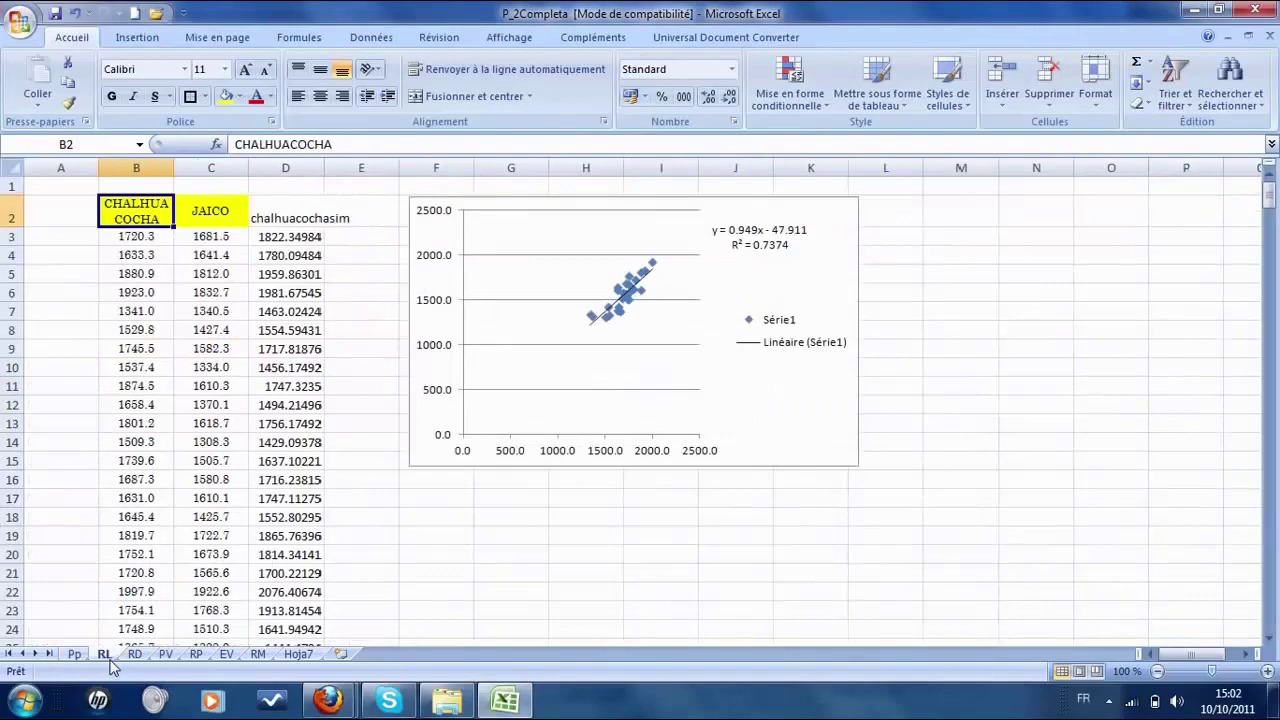
pyautogui.click(190, 255)
pyautogui.moveTo(120, 237); pyautogui.dragTo(184, 528)
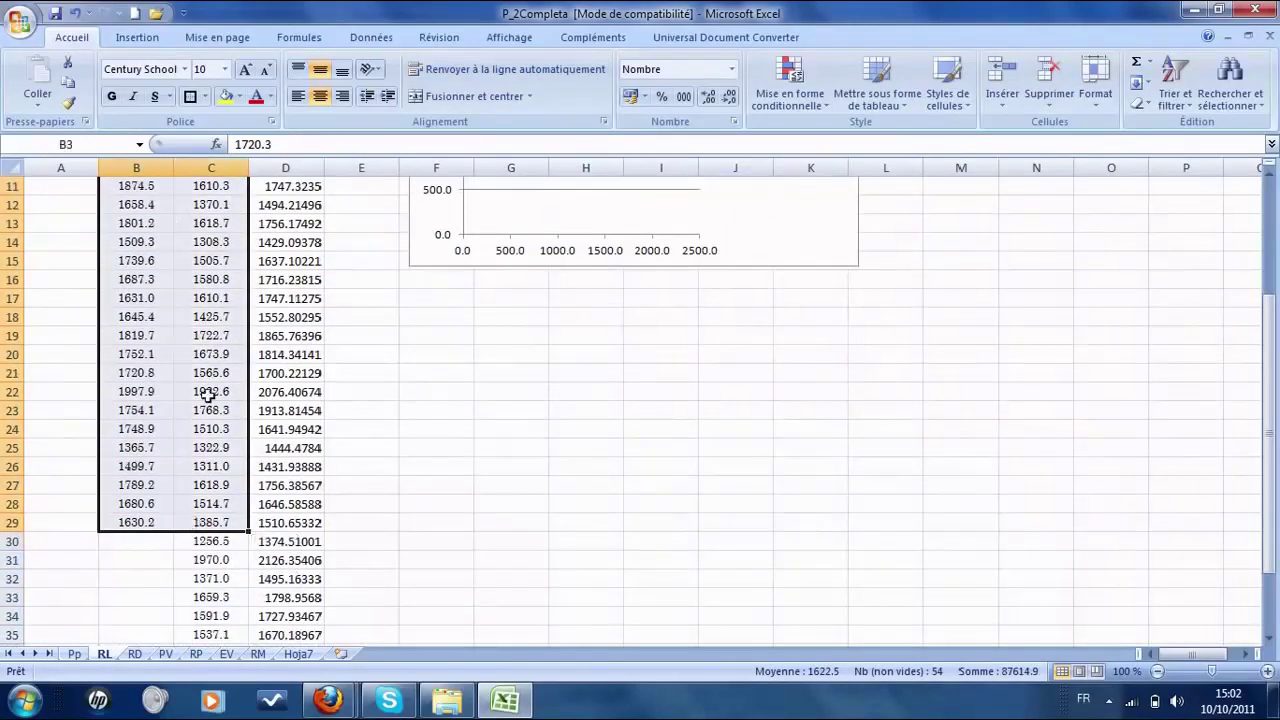
pyautogui.scroll(-4, 165, 448)
pyautogui.scroll(4, 165, 450)
pyautogui.scroll(4, 165, 450)
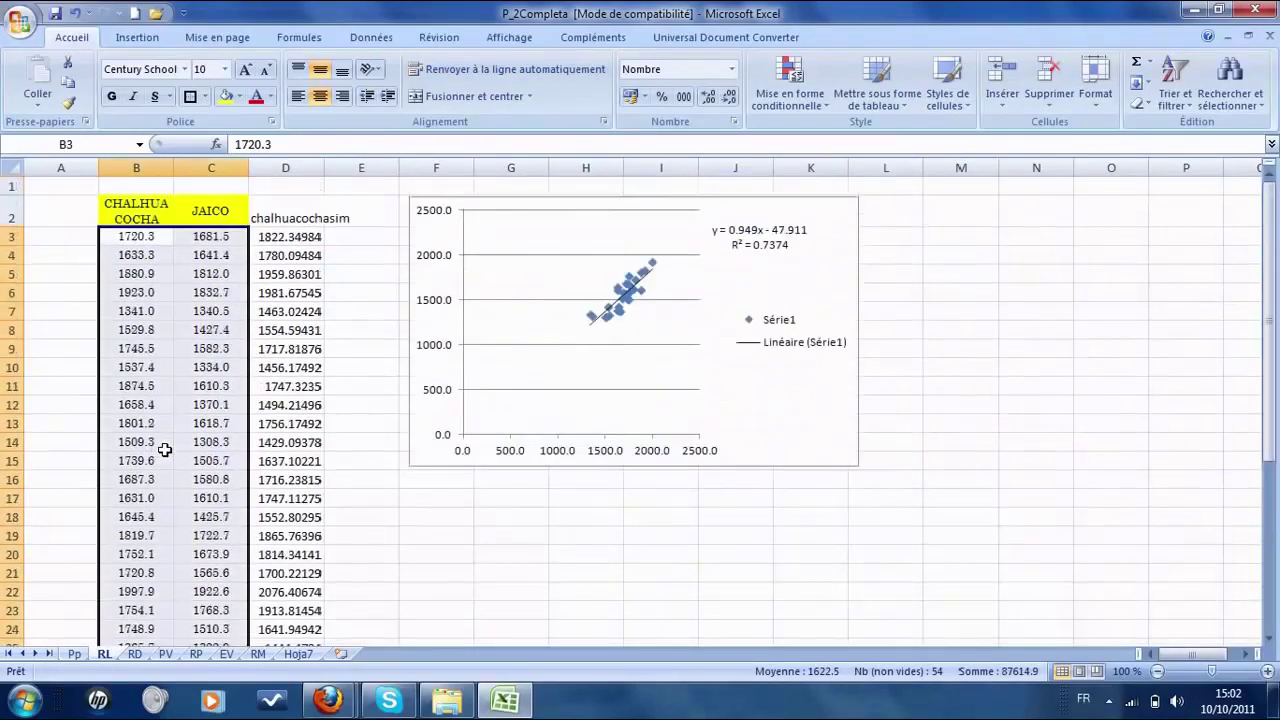
pyautogui.click(138, 40)
pyautogui.click(538, 85)
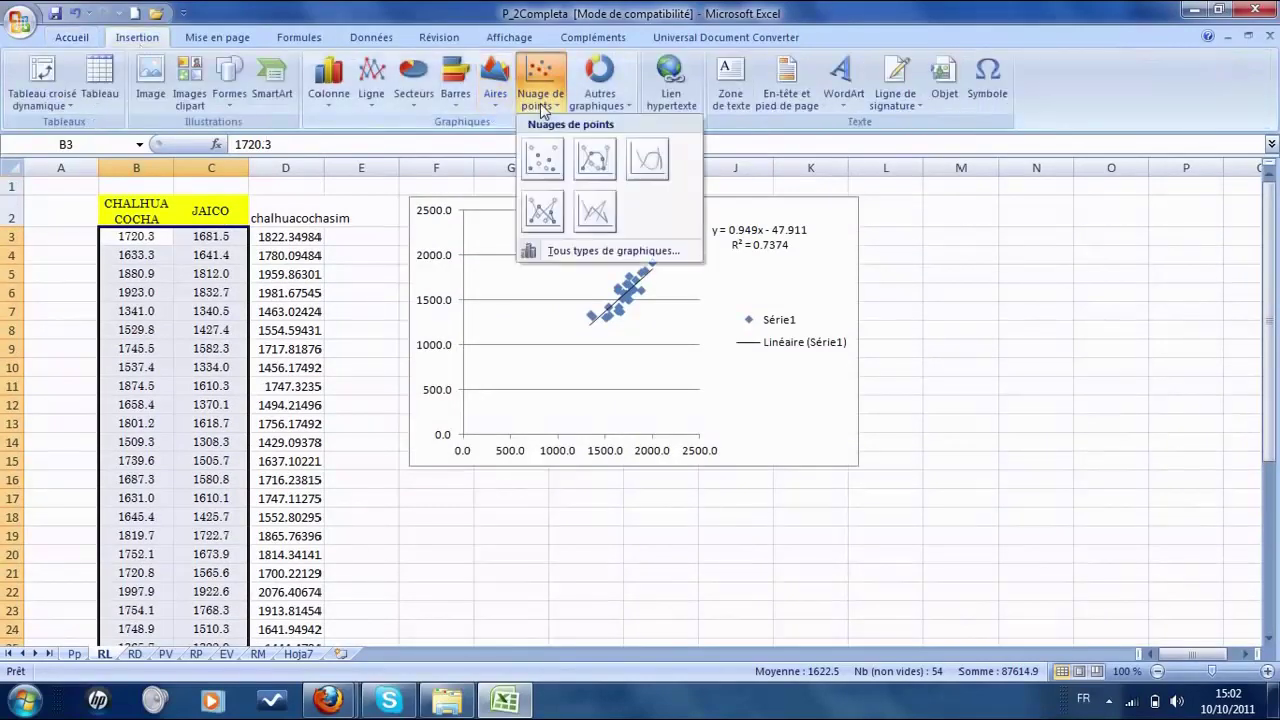
pyautogui.click(533, 165)
pyautogui.moveTo(837, 320); pyautogui.dragTo(816, 509)
pyautogui.click(905, 459)
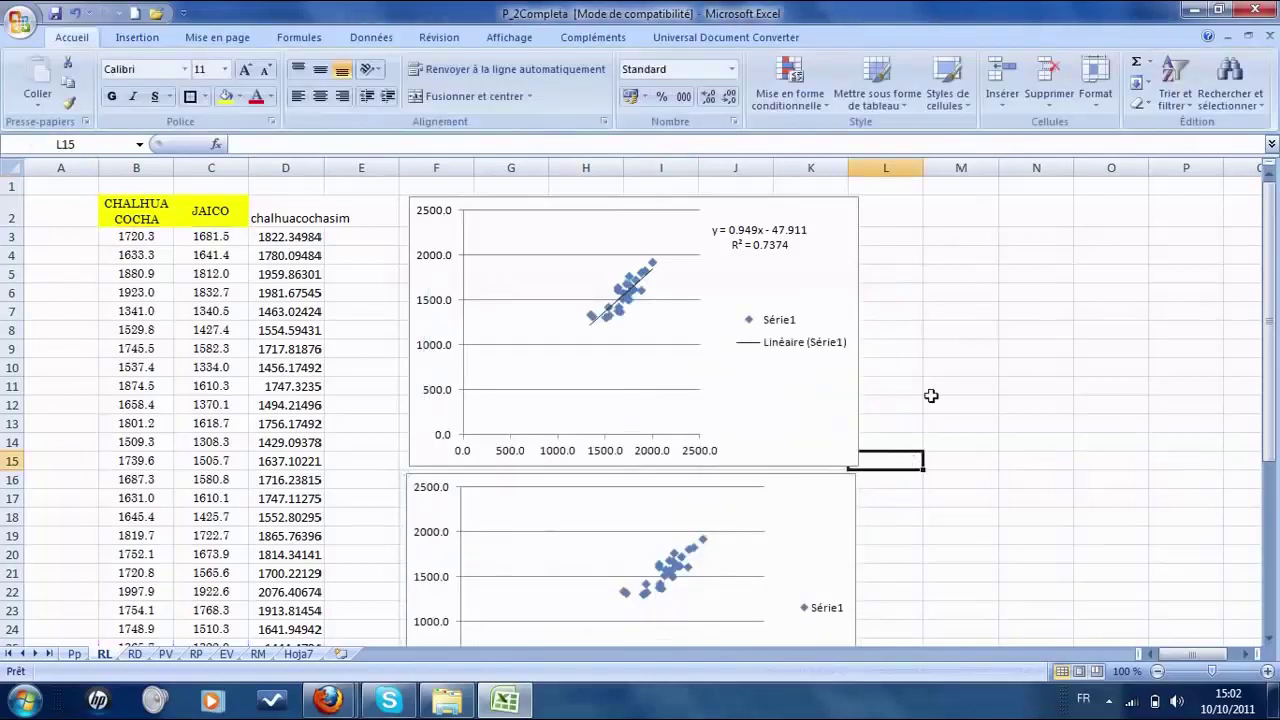
# Add a linear trendline to the new scatter chart's series, displaying its equation and R² on the chart.
pyautogui.scroll(-4, 923, 389)
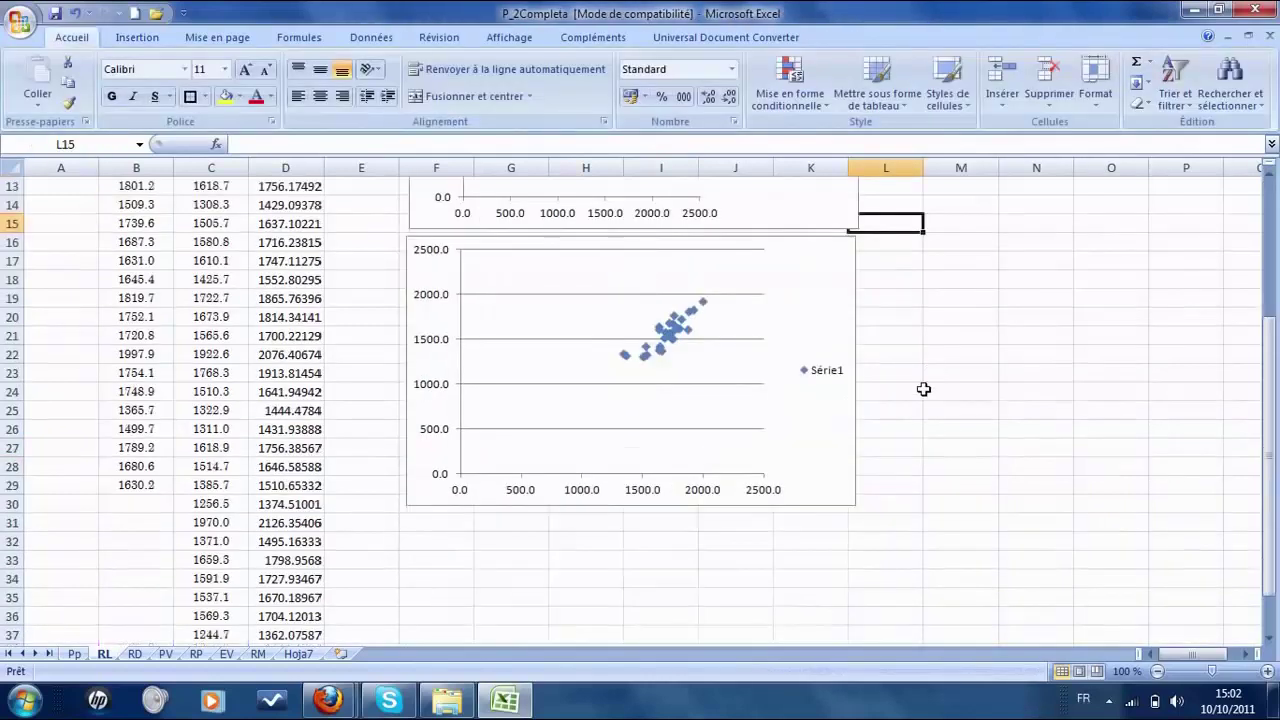
pyautogui.click(678, 330)
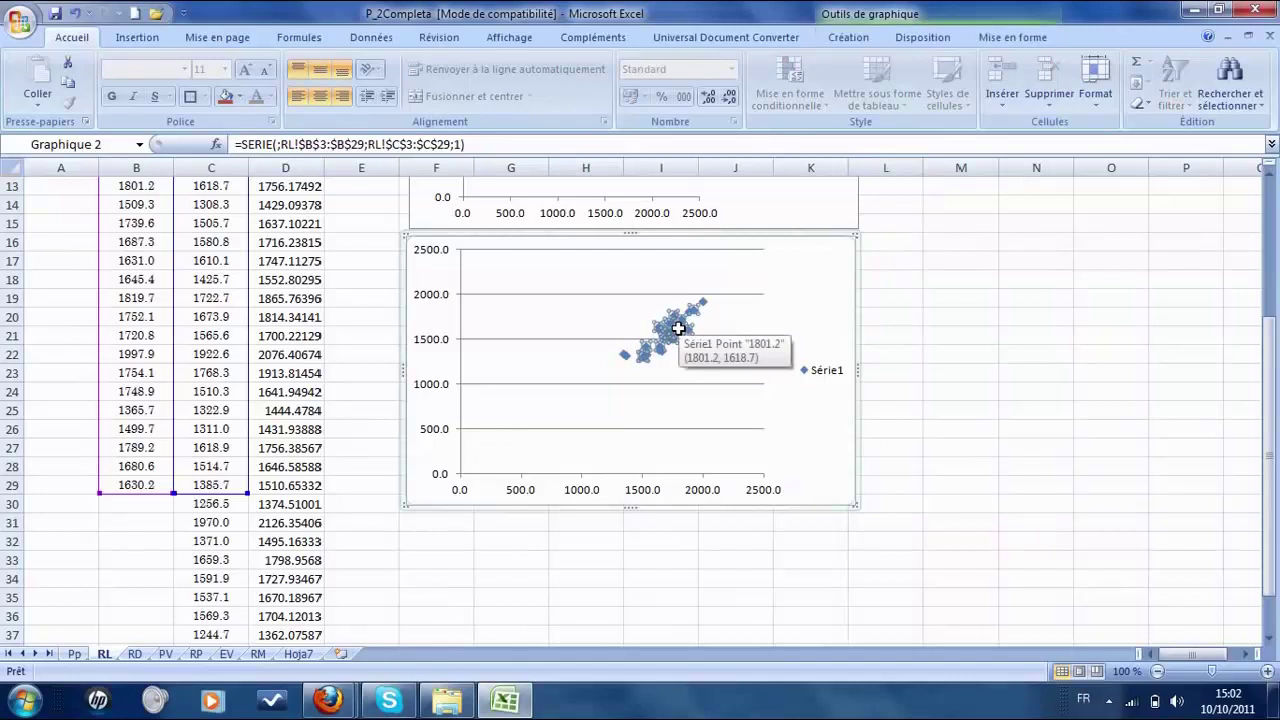
pyautogui.rightClick(679, 332)
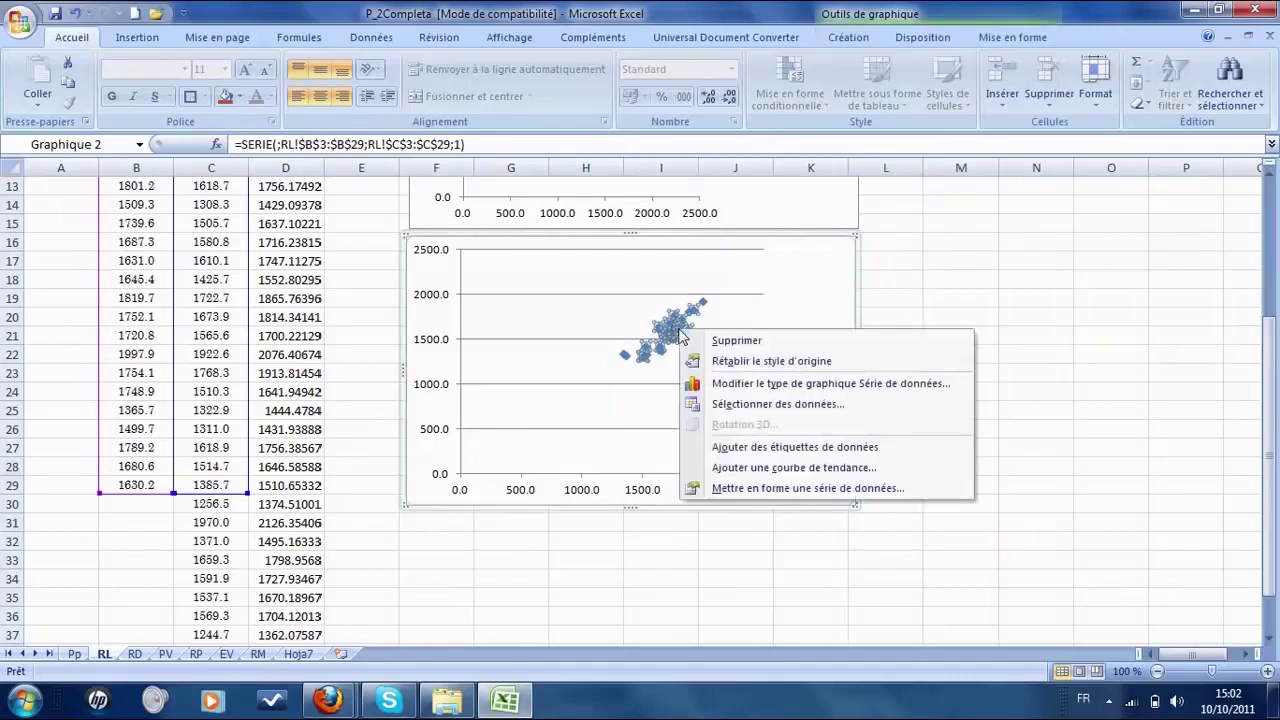
pyautogui.click(803, 468)
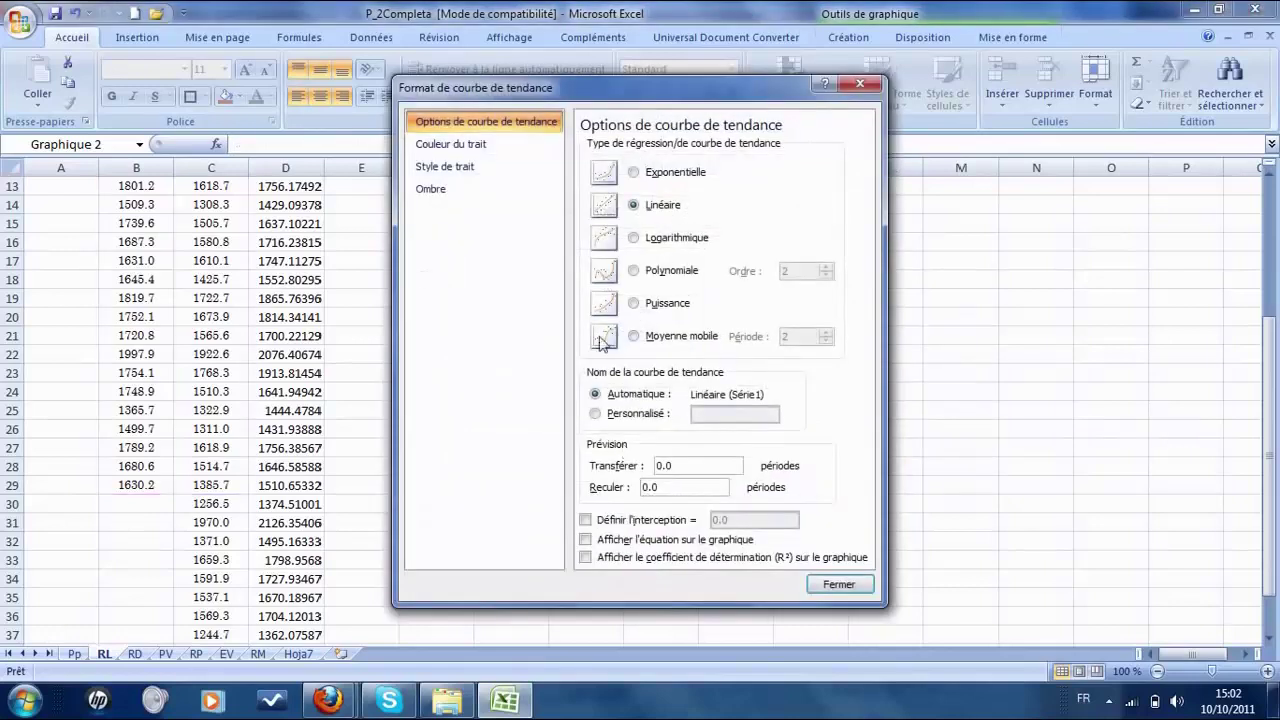
pyautogui.click(588, 540)
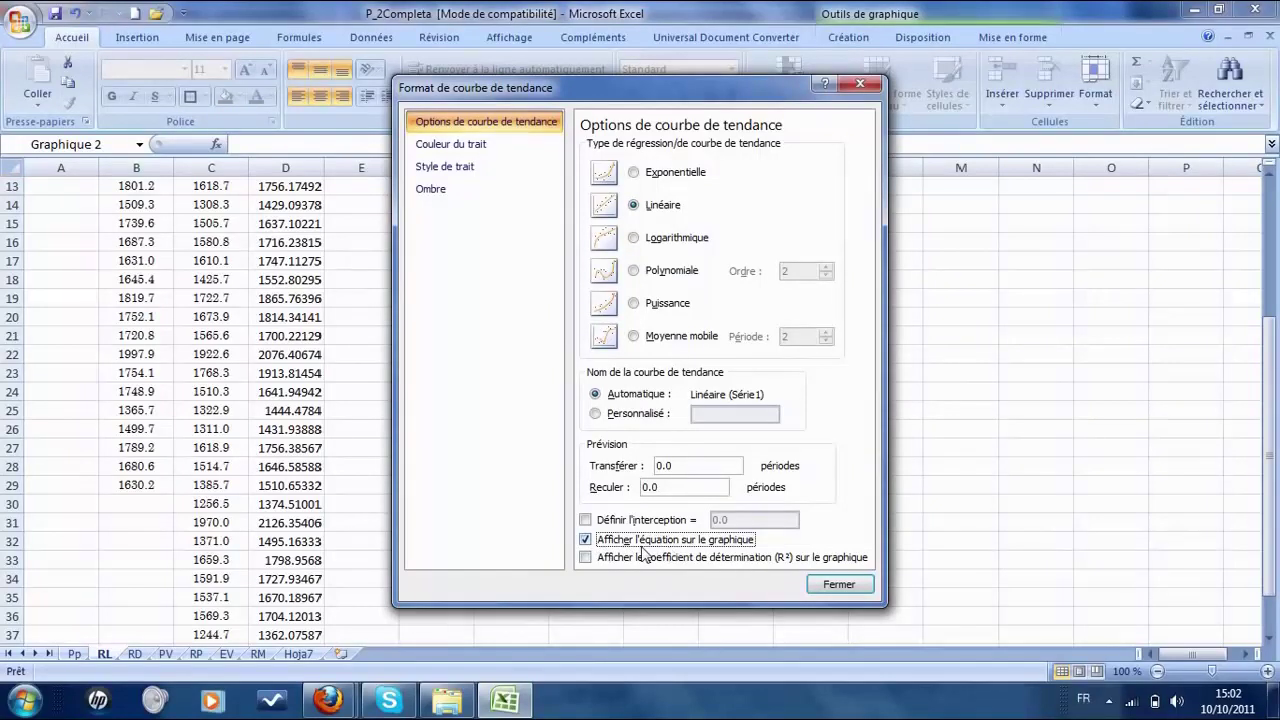
pyautogui.click(587, 558)
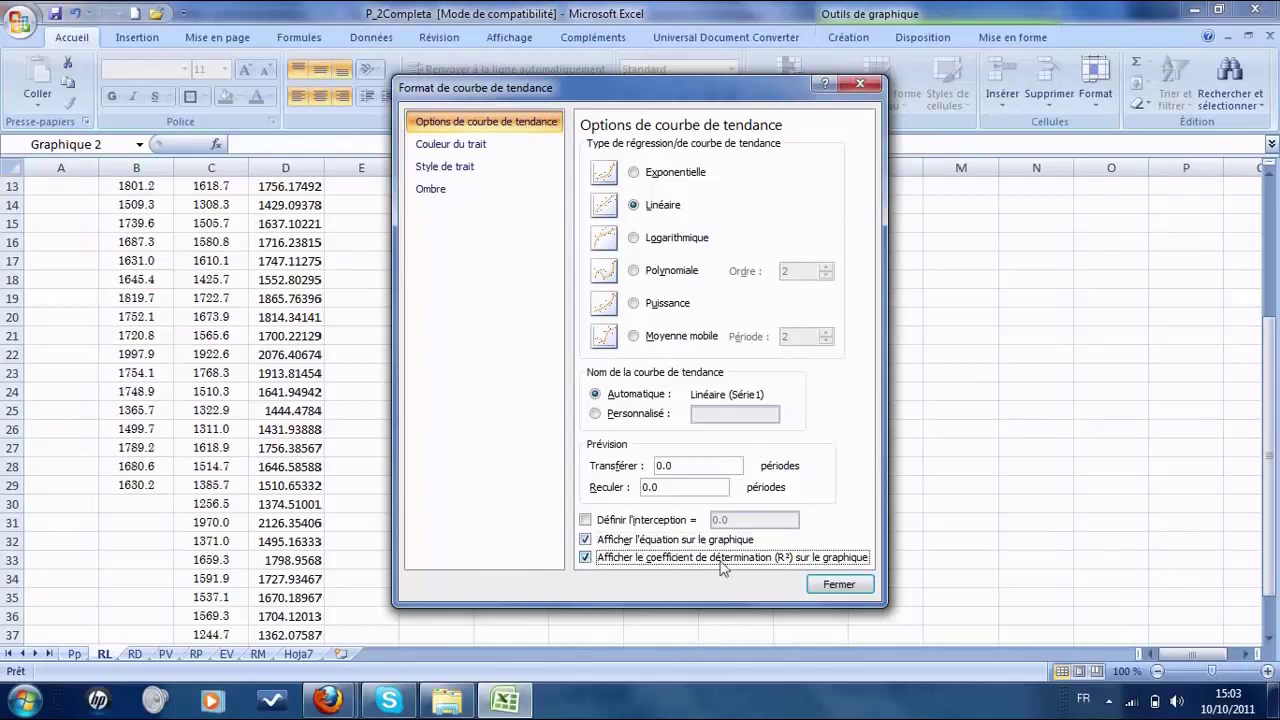
pyautogui.click(841, 590)
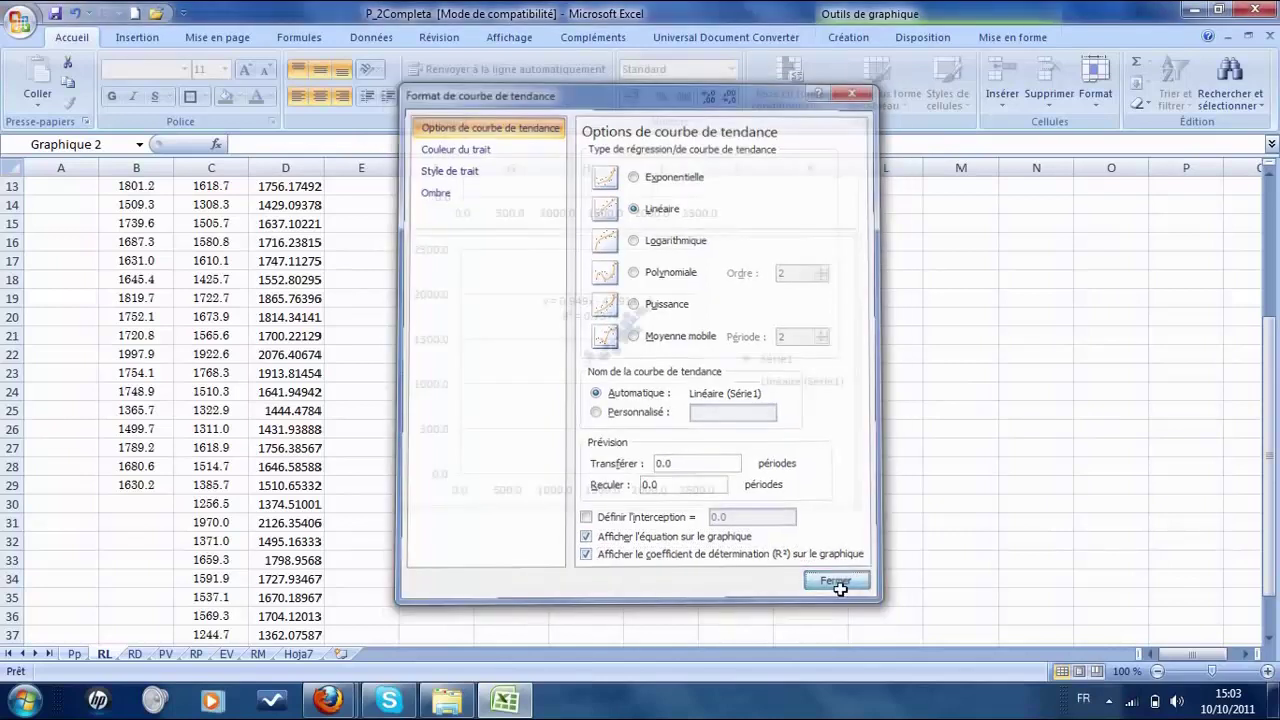
# Move the trendline's equation and R² label off the data points to the blank area above the new chart's legend.
pyautogui.click(597, 315)
pyautogui.moveTo(597, 315); pyautogui.dragTo(780, 277)
pyautogui.click(966, 374)
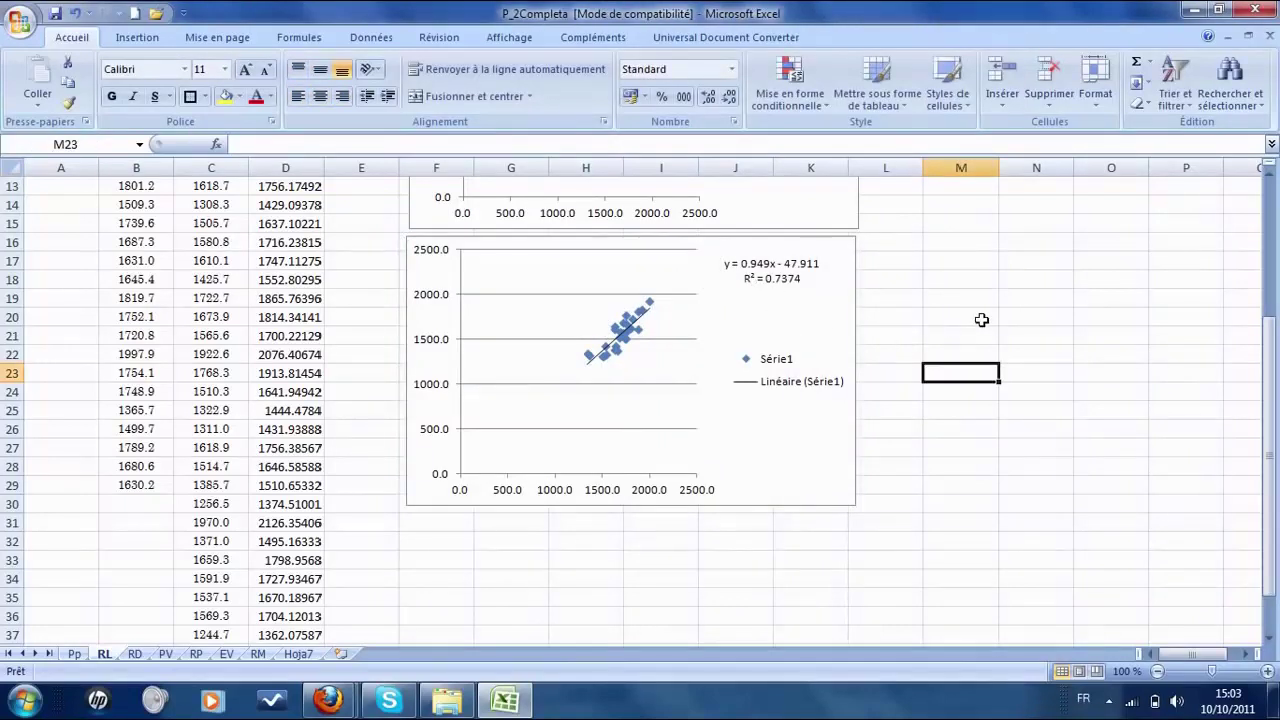
pyautogui.scroll(3, 981, 319)
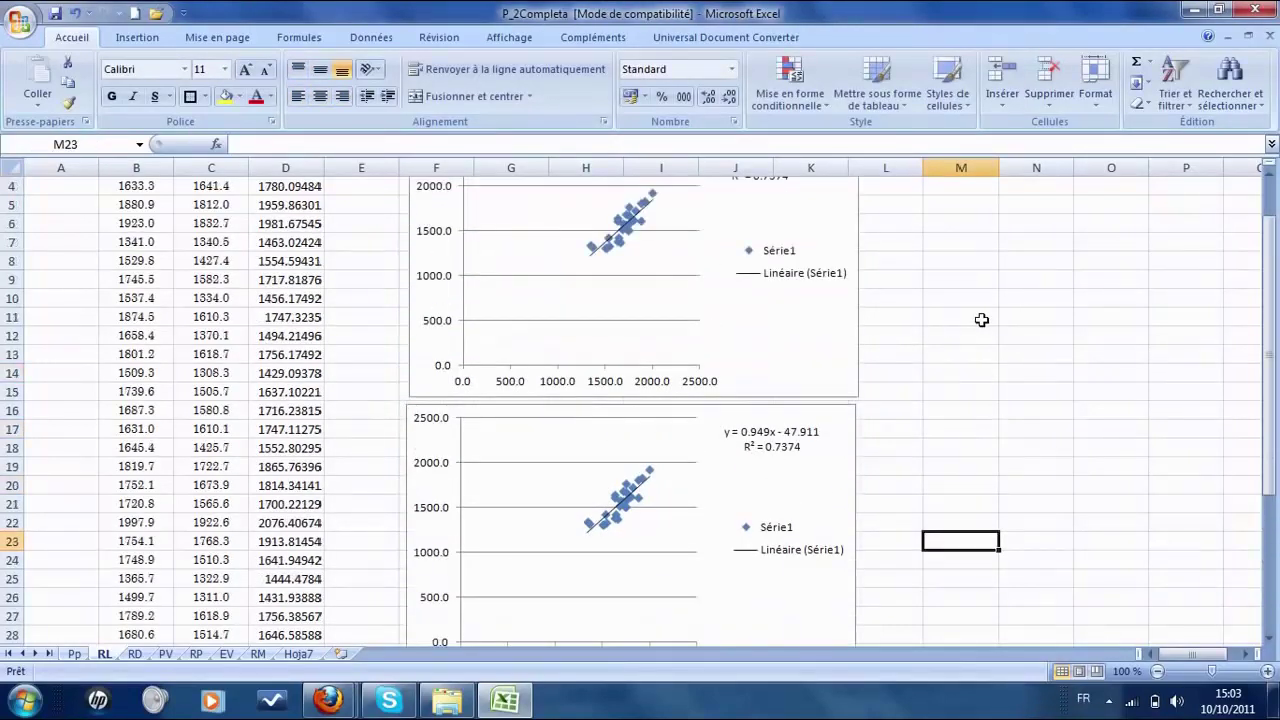
pyautogui.scroll(1, 981, 319)
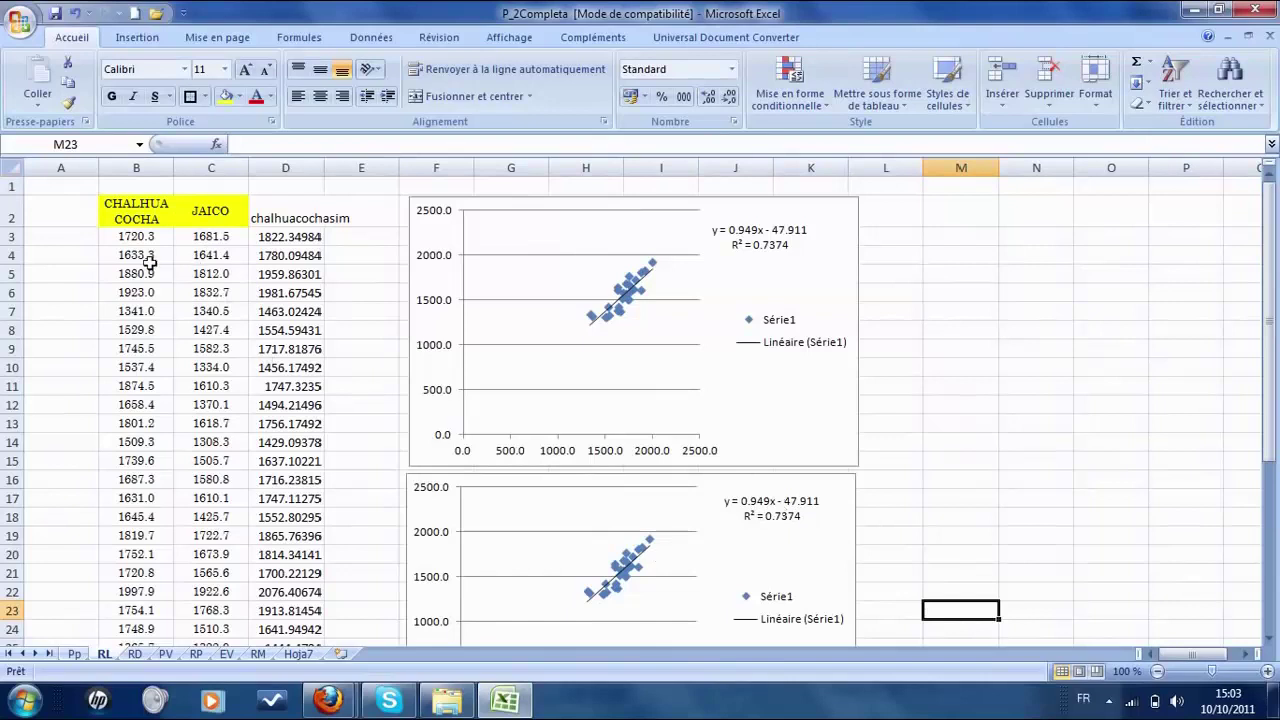
# Clear the first simulated value under chalhuacochasim, cell D3 on the RL sheet.
pyautogui.click(289, 237)
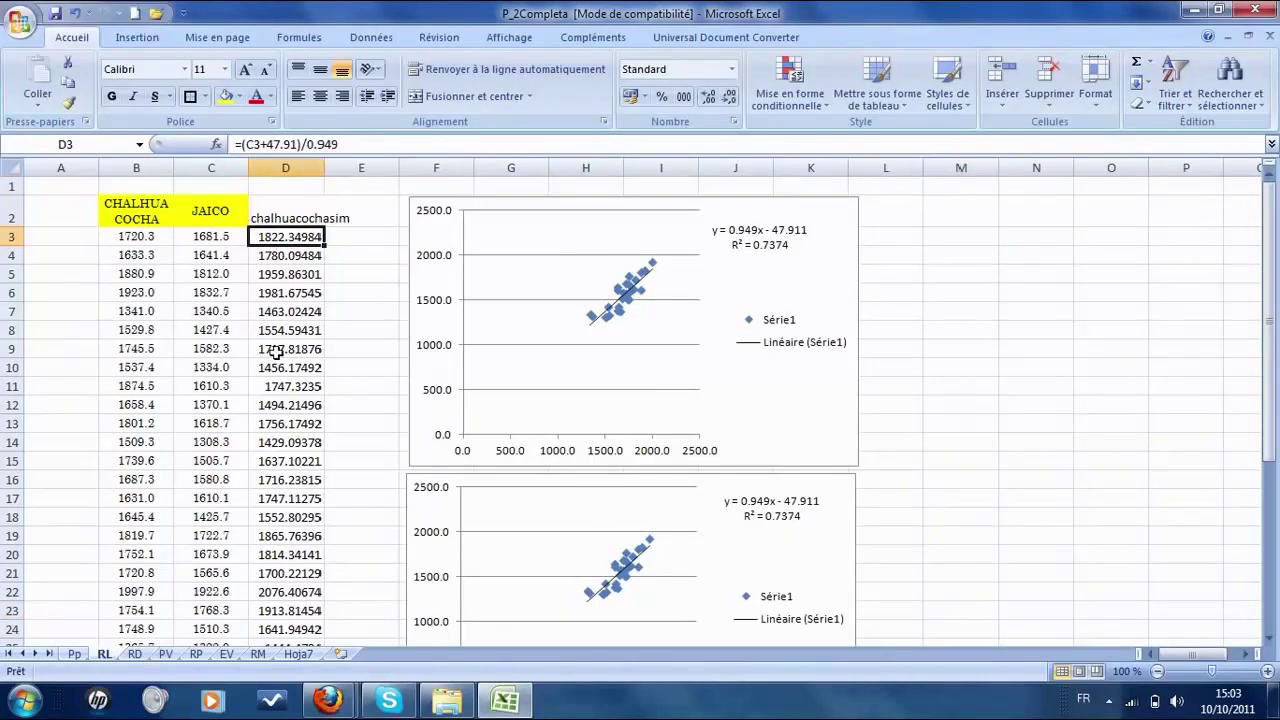
pyautogui.press('Delete')
pyautogui.press('Down')
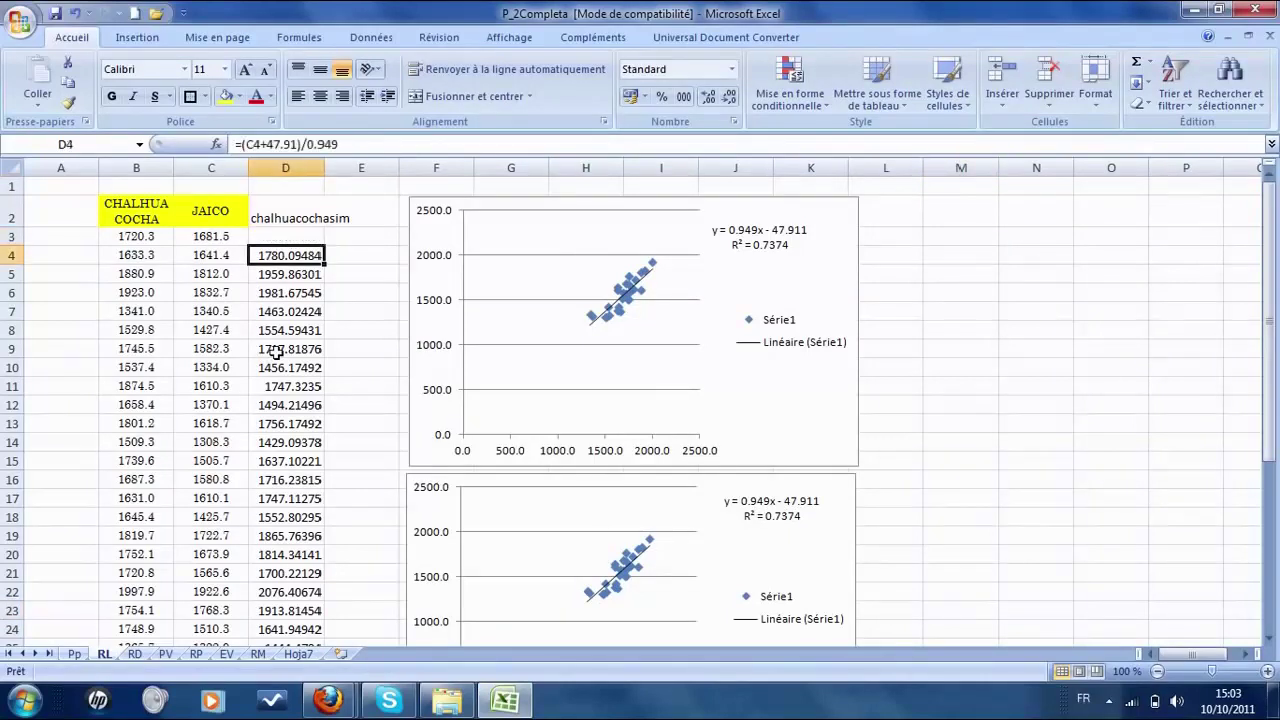
pyautogui.press('Up')
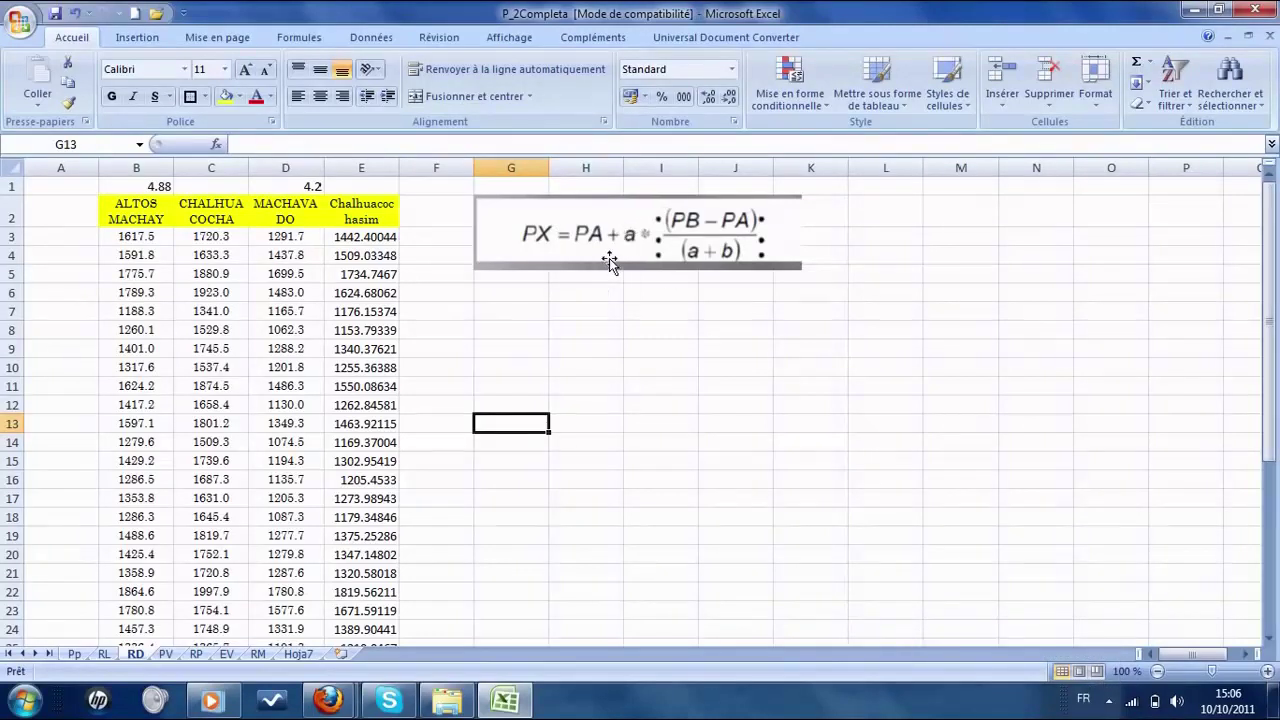
# Review the station columns on the RD sheet and the DISTANCIAS matrix H2:L6 on the Pp sheet.
pyautogui.click(205, 390)
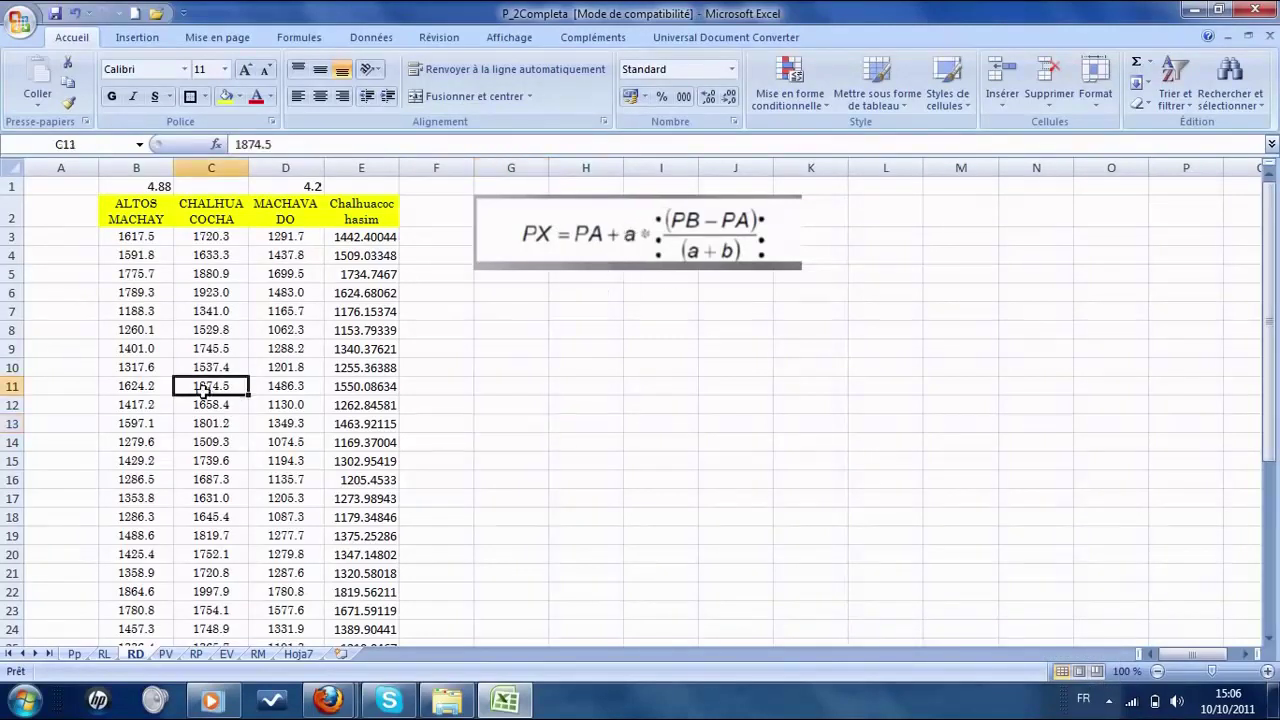
pyautogui.click(144, 313)
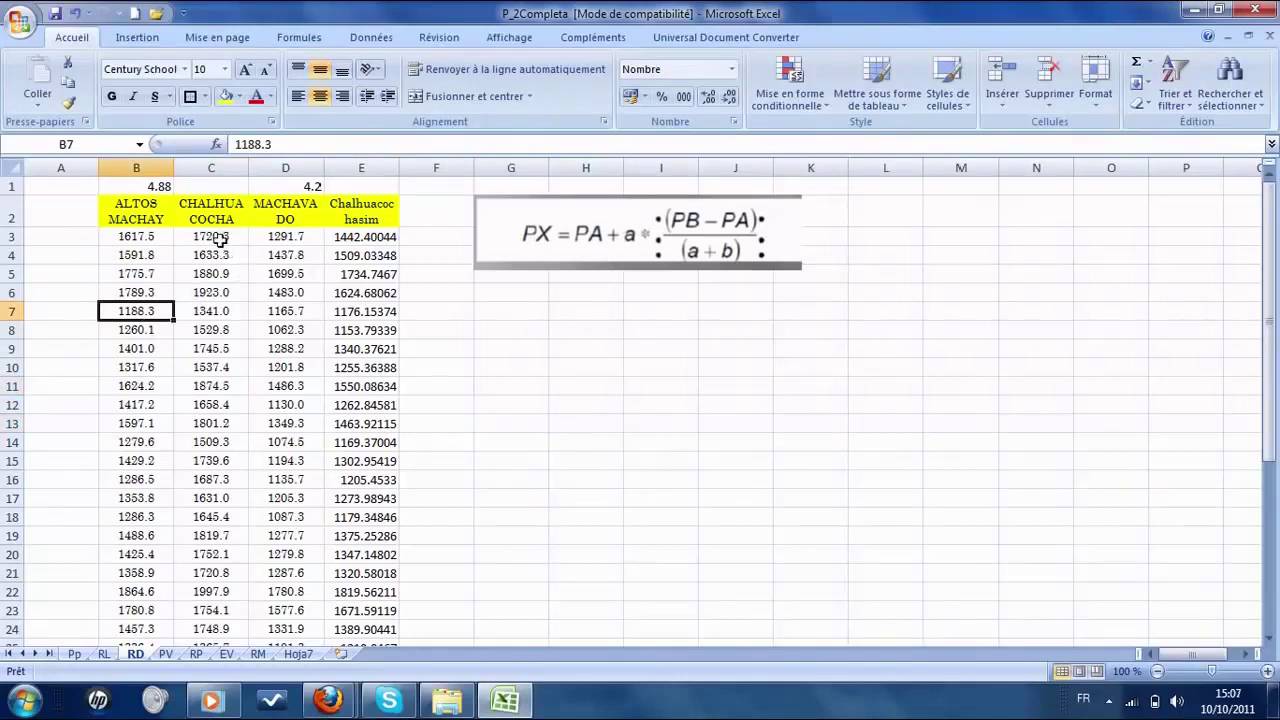
pyautogui.click(75, 653)
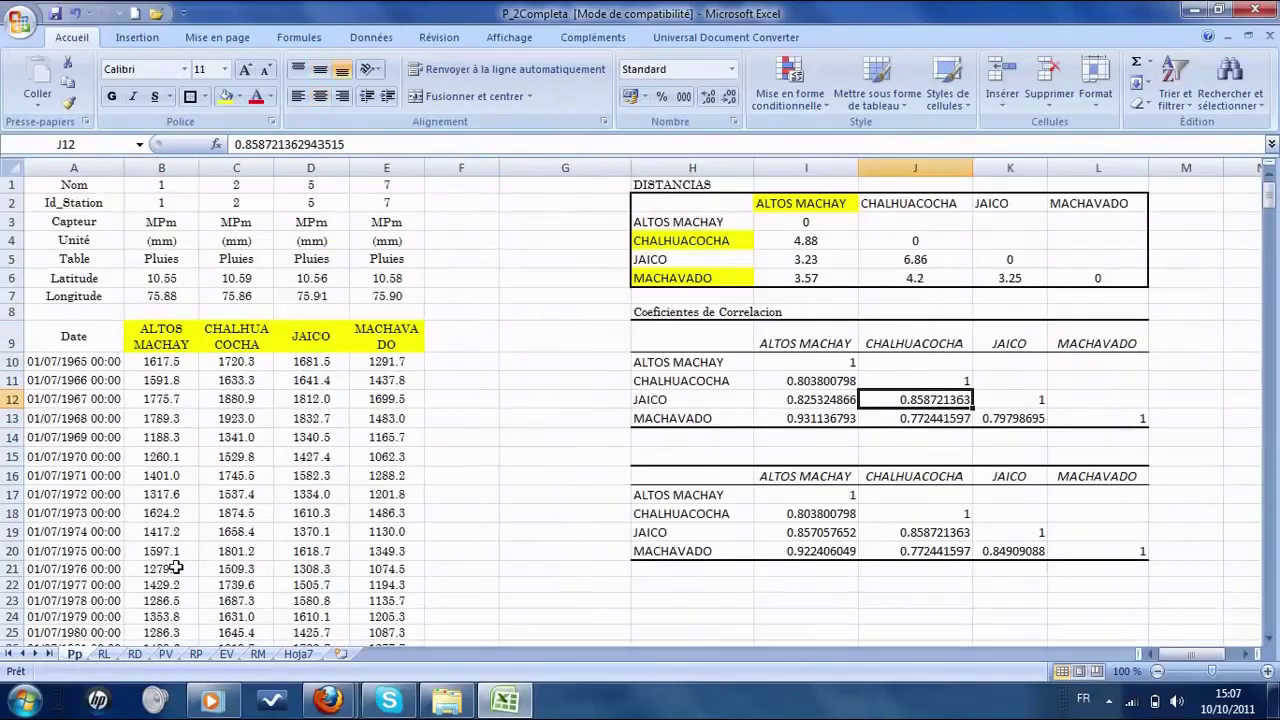
pyautogui.moveTo(697, 205); pyautogui.dragTo(1094, 277)
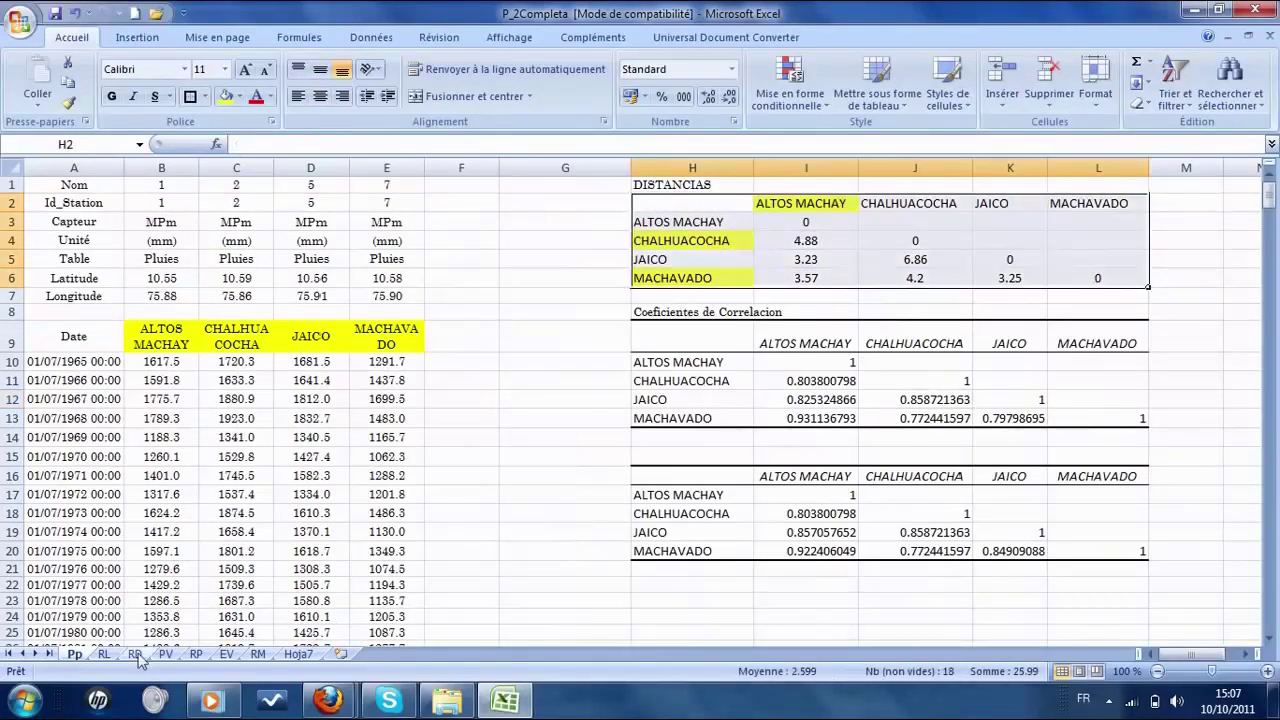
# Return to the RD sheet and check the distances in B1 and D1 above ALTOS MACHAY and MACHAVADO.
pyautogui.click(134, 654)
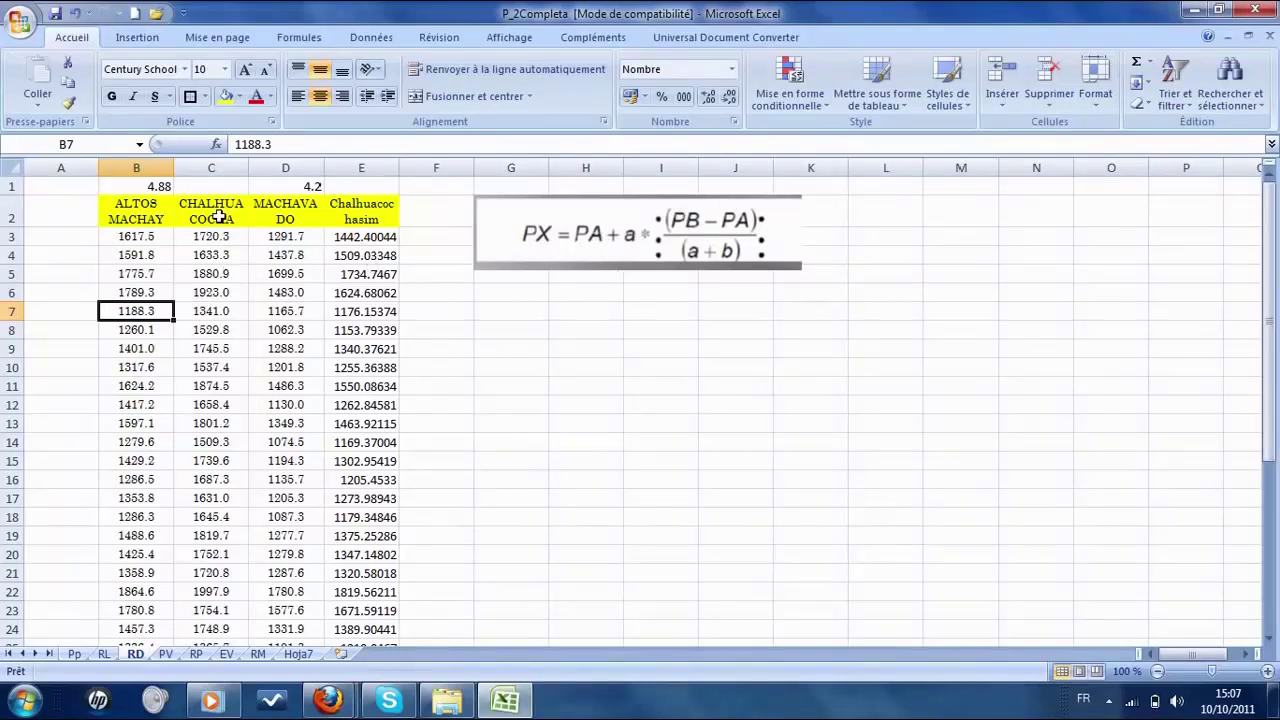
pyautogui.click(150, 187)
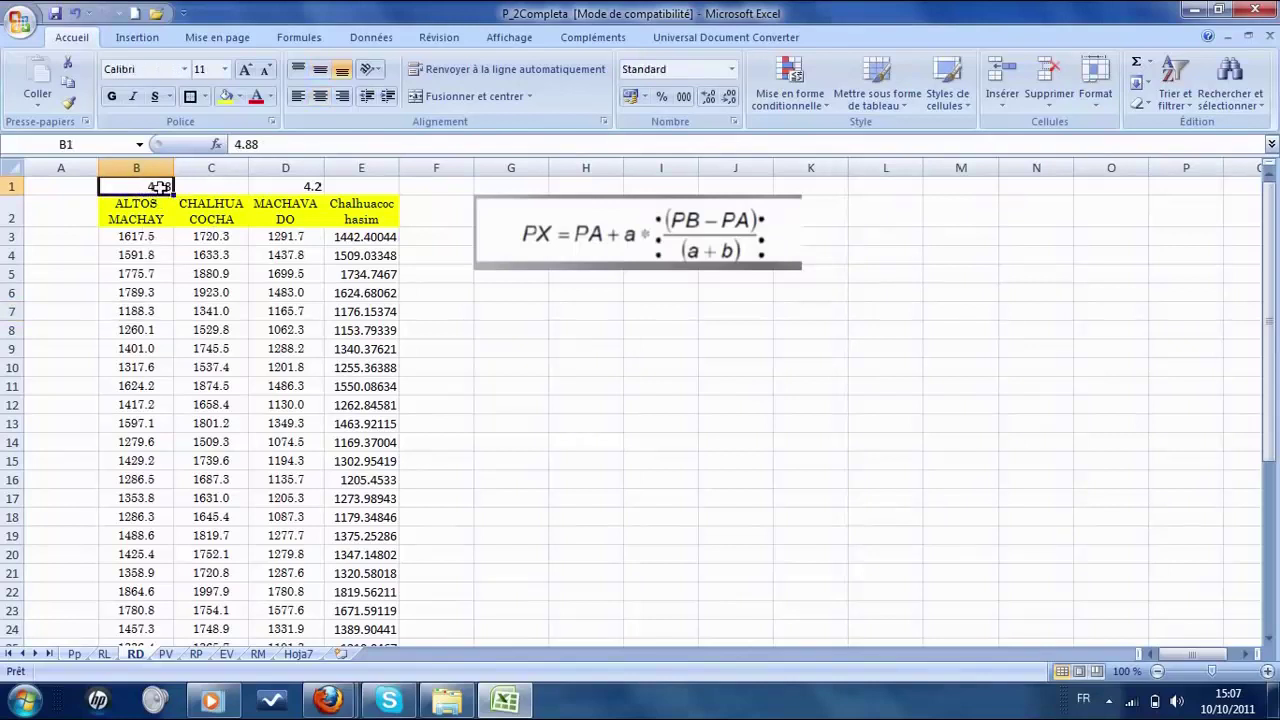
pyautogui.click(212, 218)
pyautogui.click(306, 186)
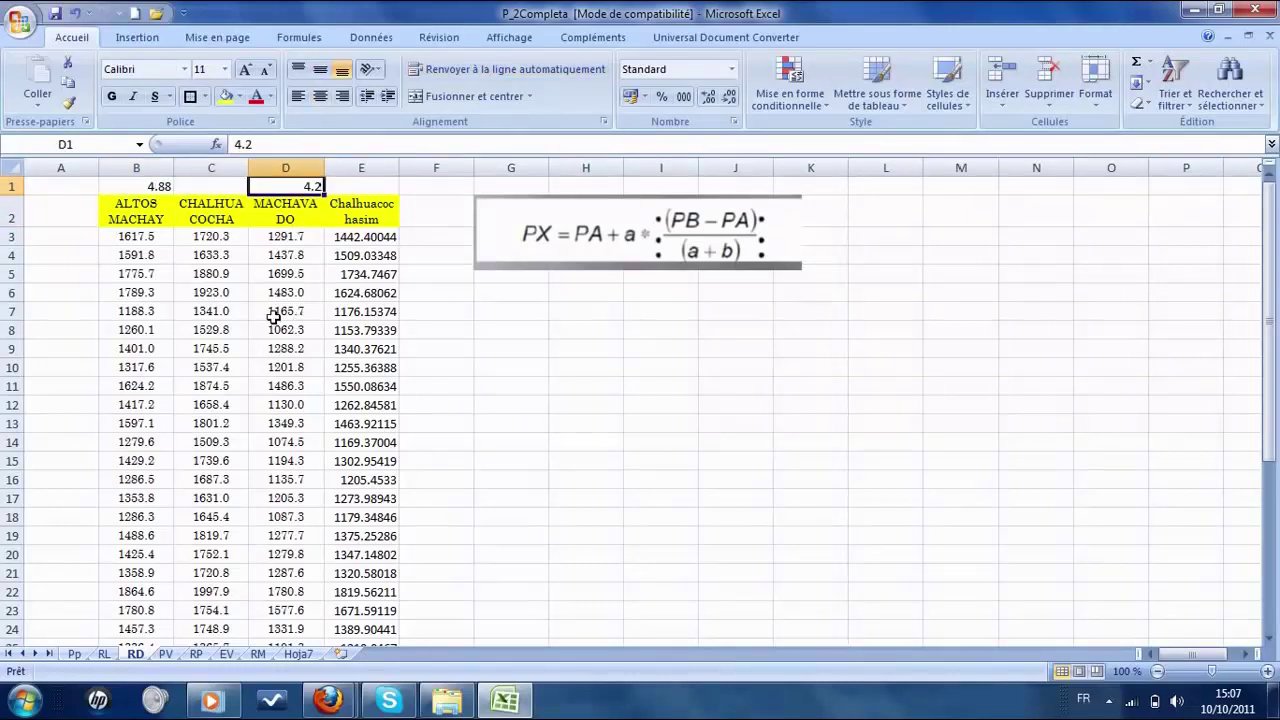
# Examine the cell references in E3's formula =D3+$D$1*(B3-D3)/($B$1+$D$1) against the pictured PX equation.
pyautogui.click(370, 240)
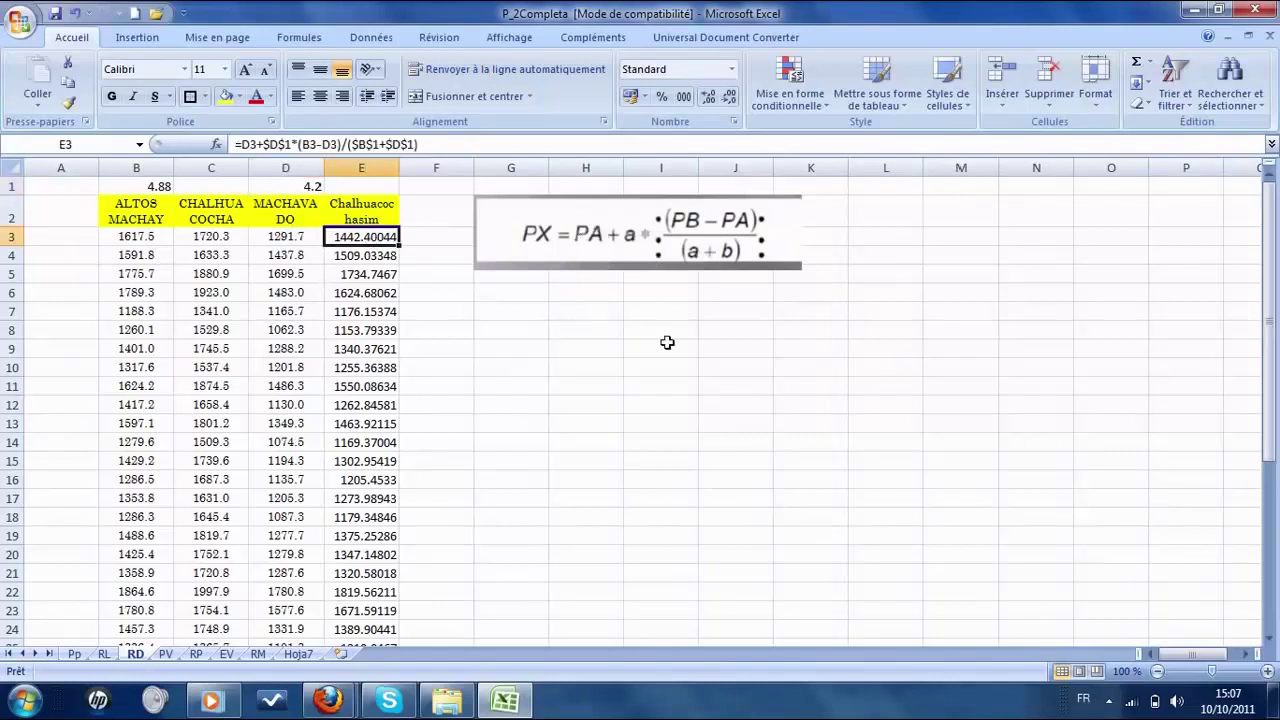
pyautogui.press('F2')
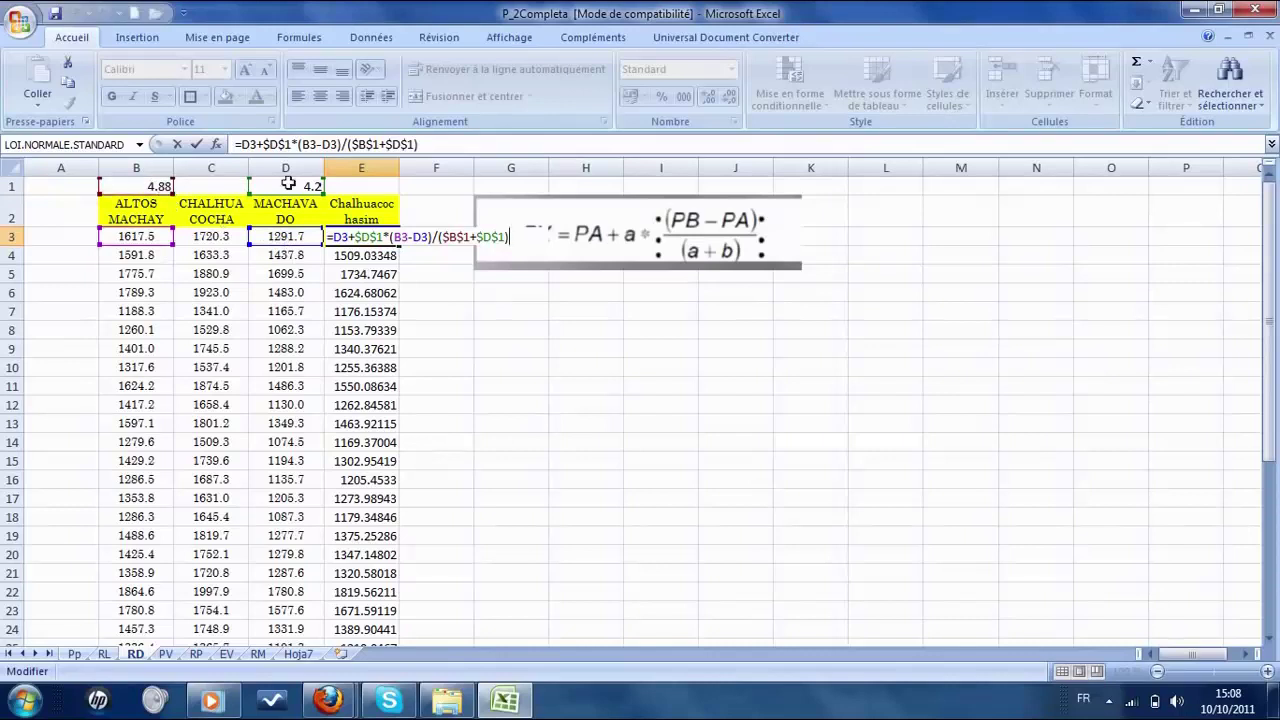
pyautogui.press('Return')
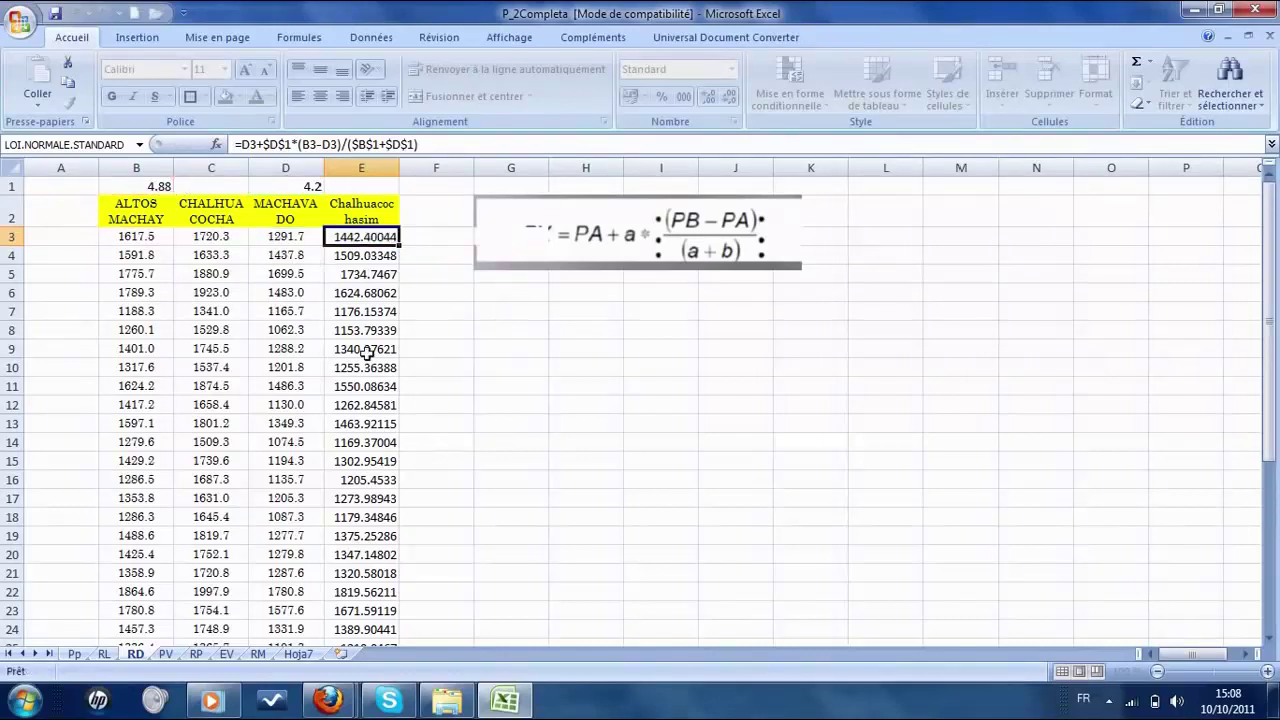
# Fill the E3 formula down the Chalhuacochasim column to E36 and check the missing CHALHUACOCHA records starting at C30.
pyautogui.click(386, 237)
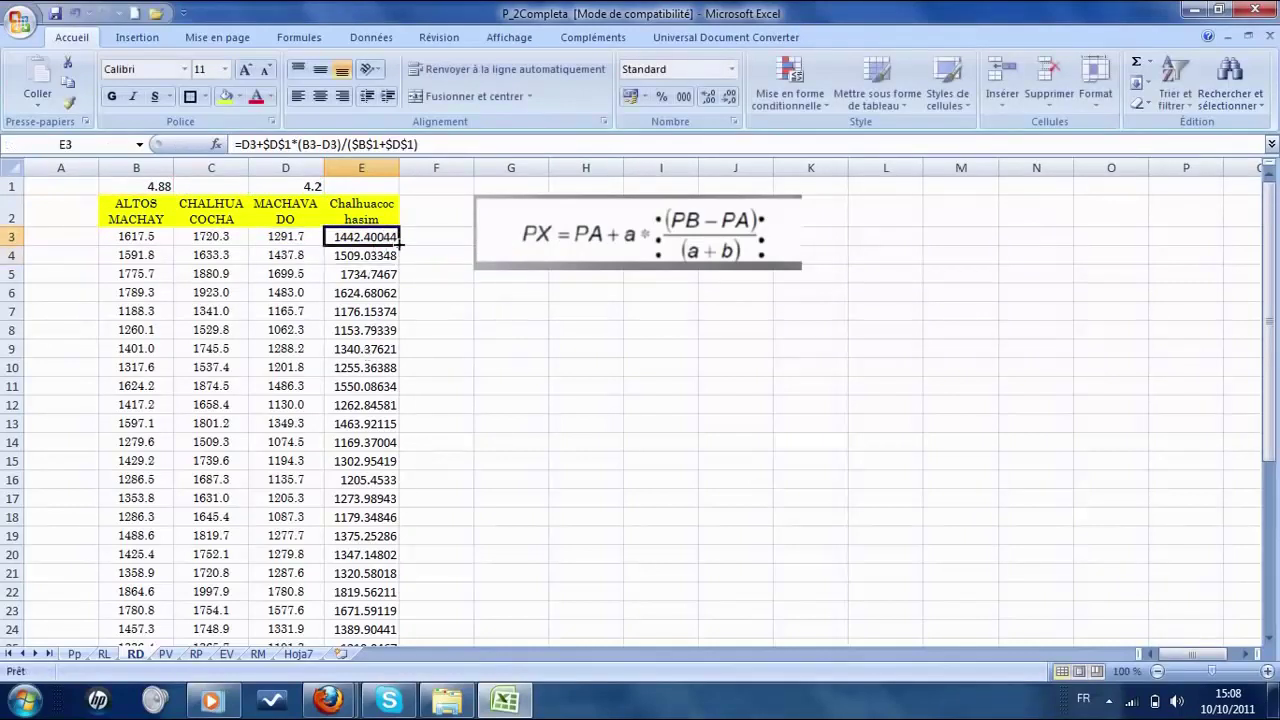
pyautogui.doubleClick(398, 246)
pyautogui.scroll(-7, 372, 333)
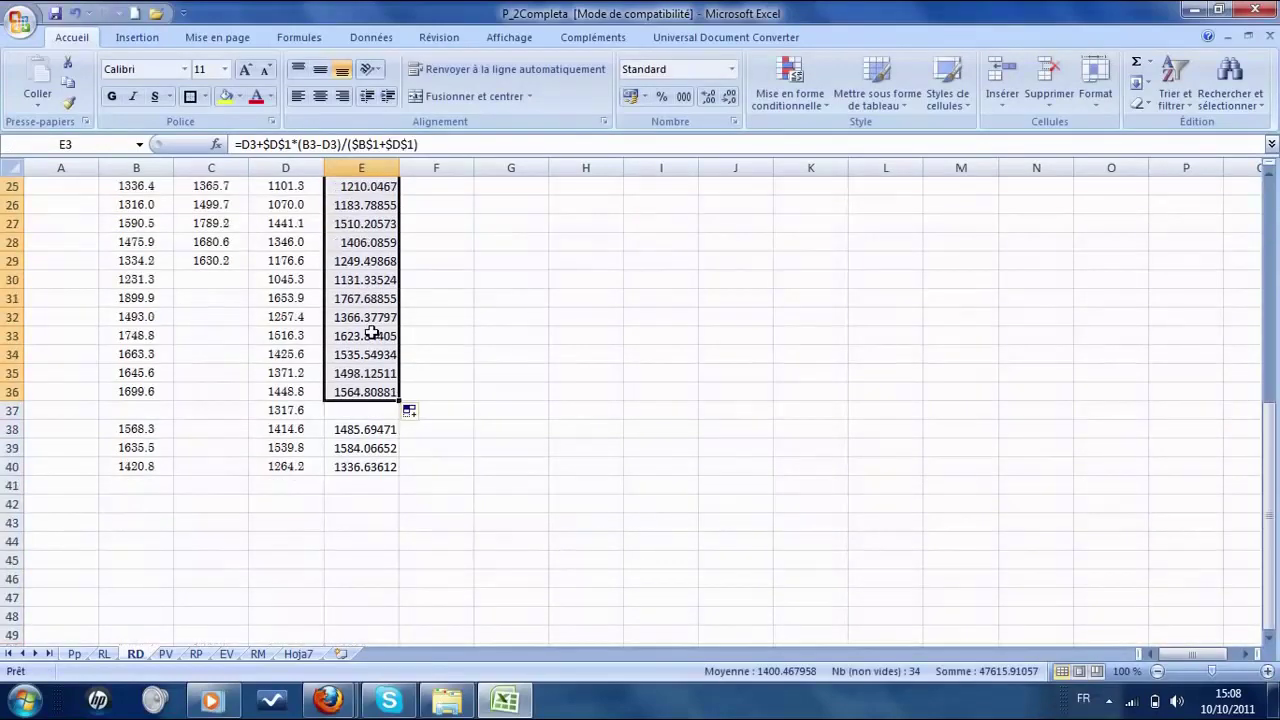
pyautogui.scroll(8, 372, 333)
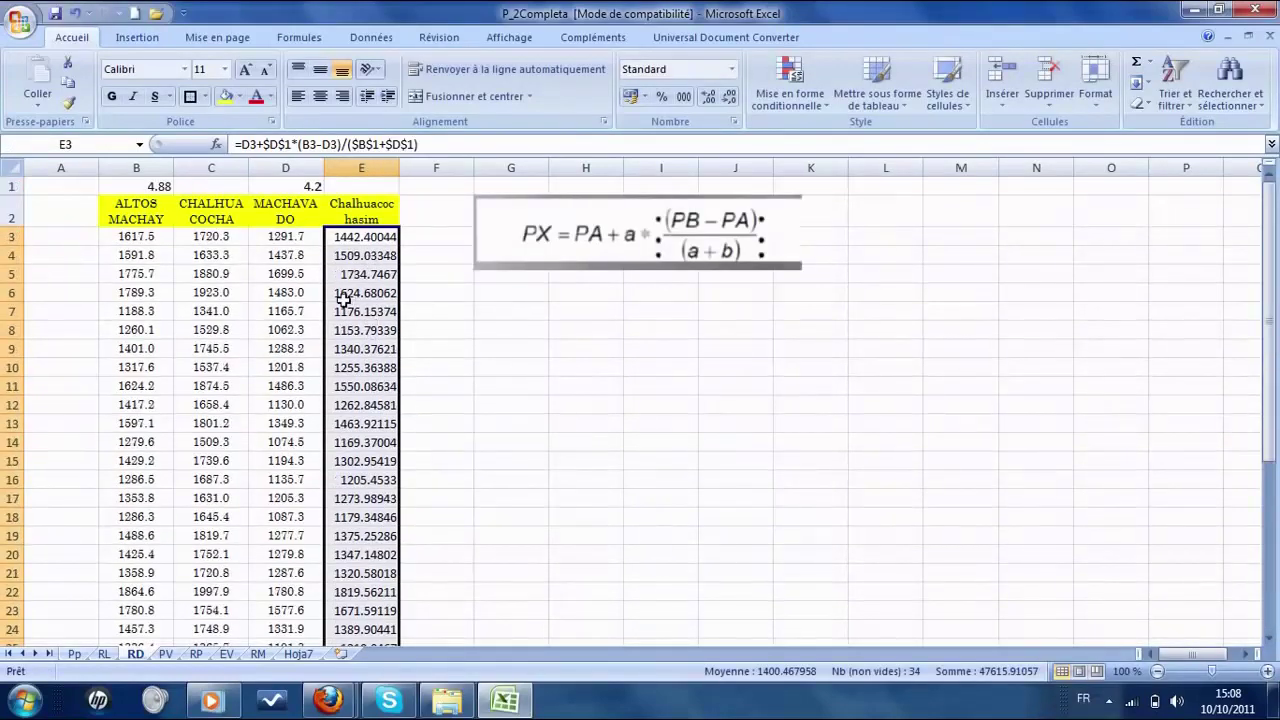
pyautogui.scroll(-7, 349, 341)
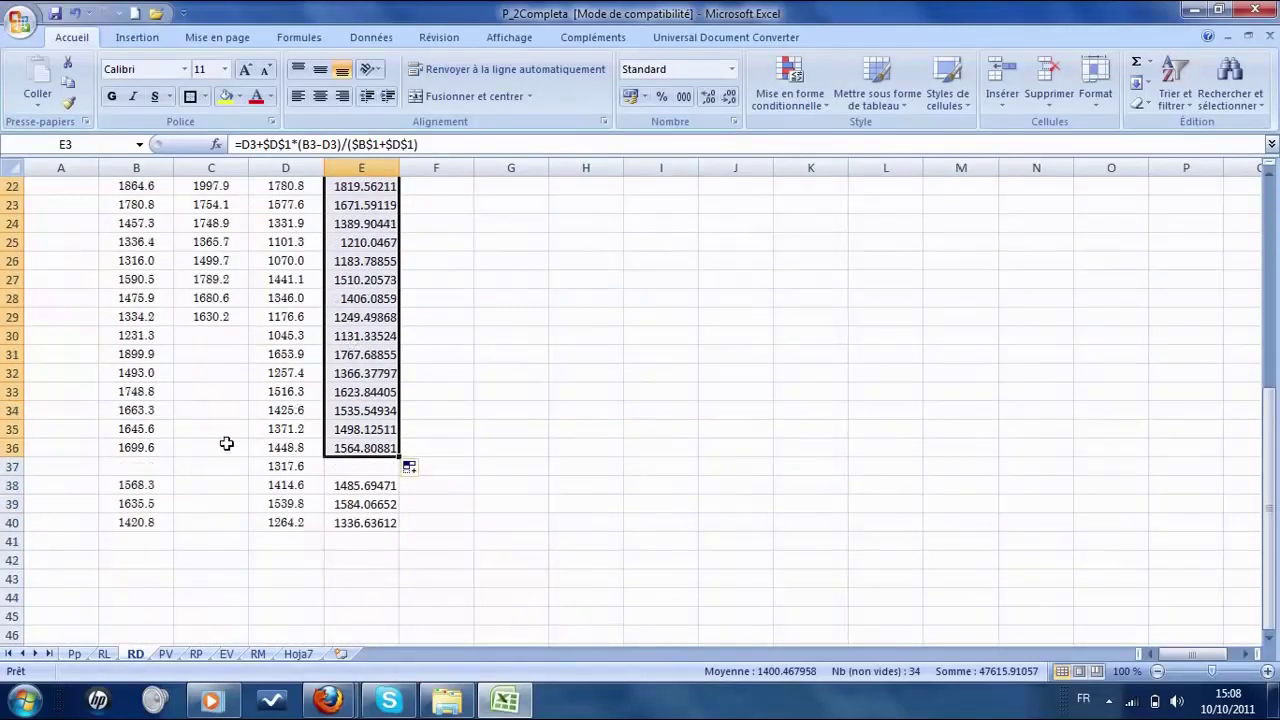
pyautogui.click(220, 337)
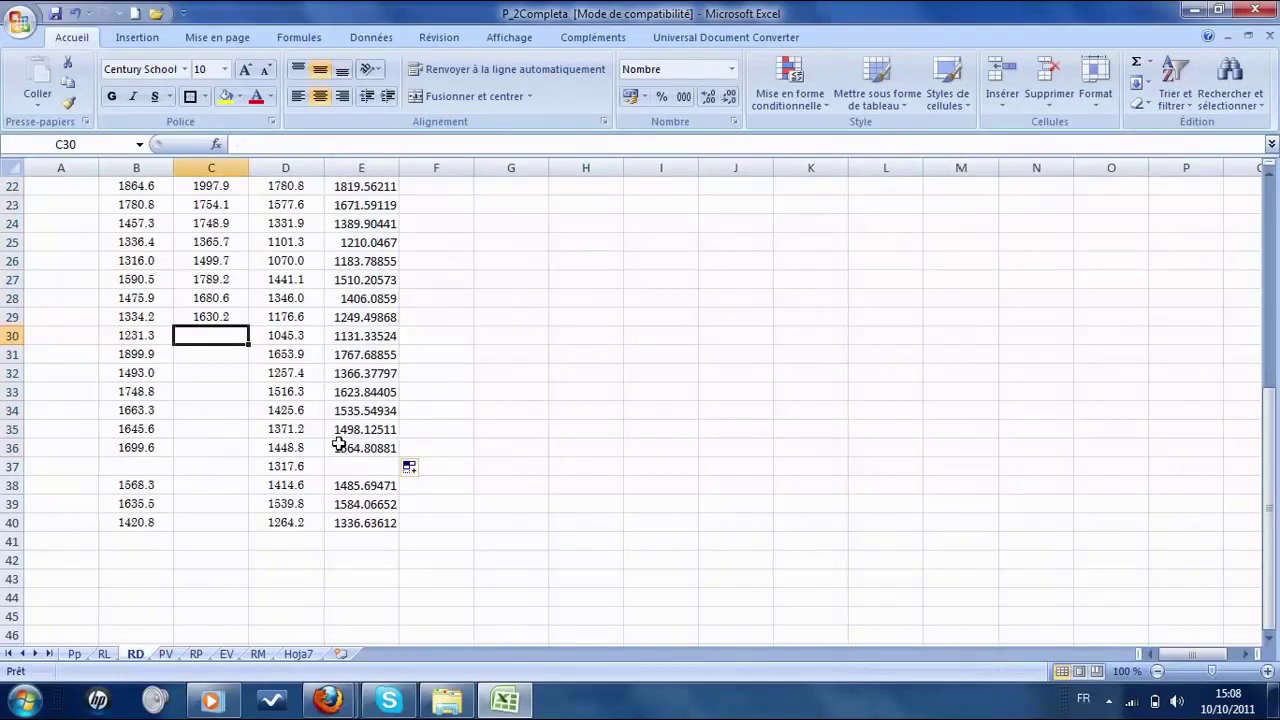
# Check the ALTOS MACHAY and MACHAVADO values in row 36 and the record in B37:E37 on the RD sheet.
pyautogui.click(287, 449)
pyautogui.click(143, 450)
pyautogui.click(284, 452)
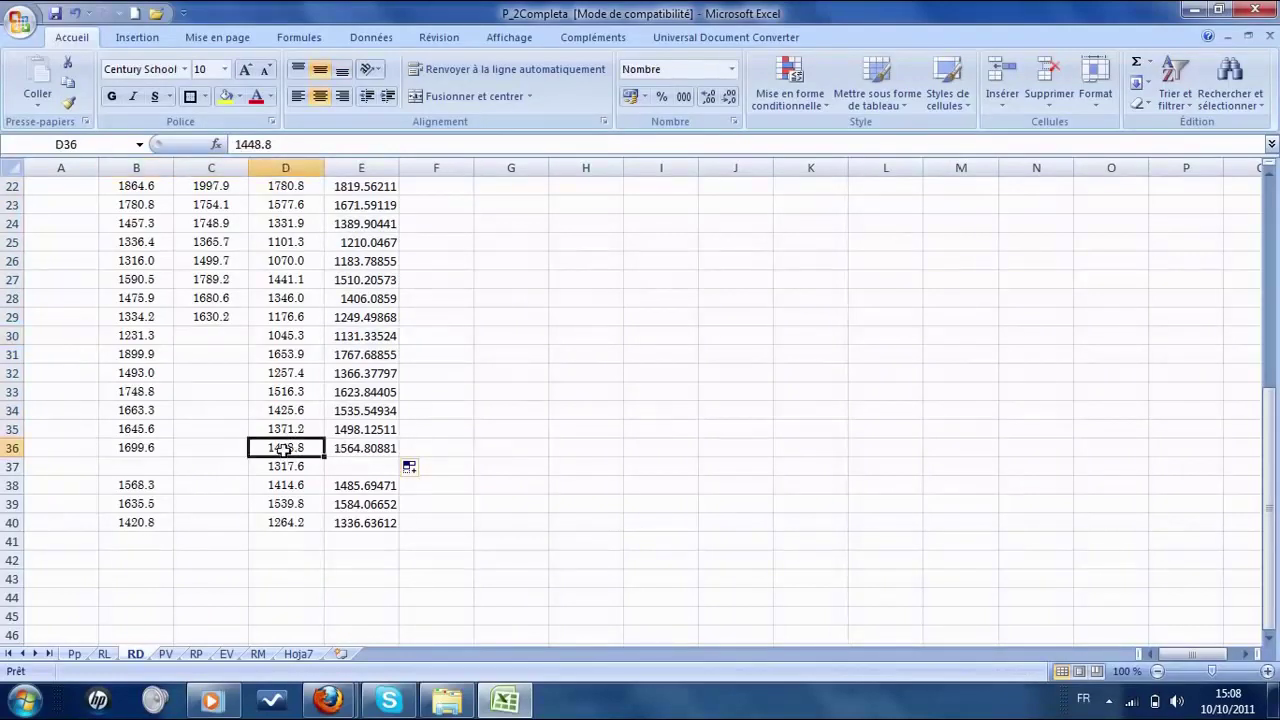
pyautogui.click(138, 449)
pyautogui.click(318, 447)
pyautogui.click(145, 450)
pyautogui.moveTo(143, 471); pyautogui.dragTo(349, 465)
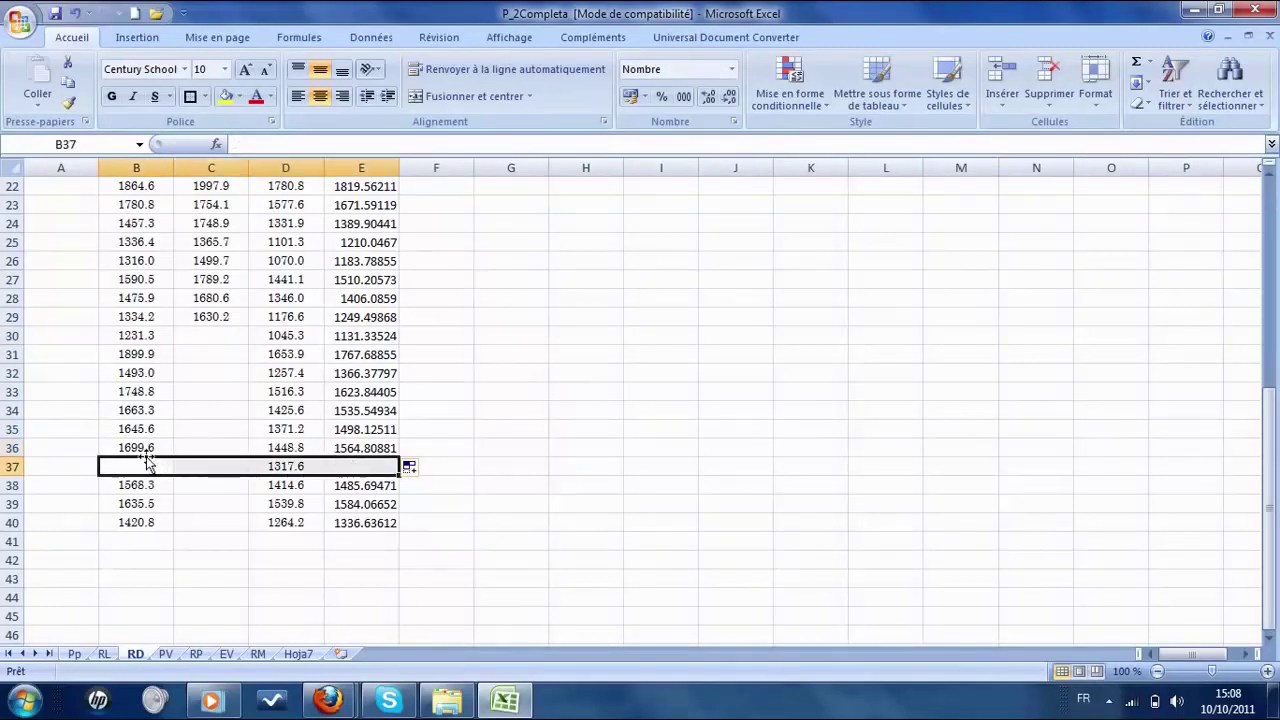
pyautogui.click(363, 467)
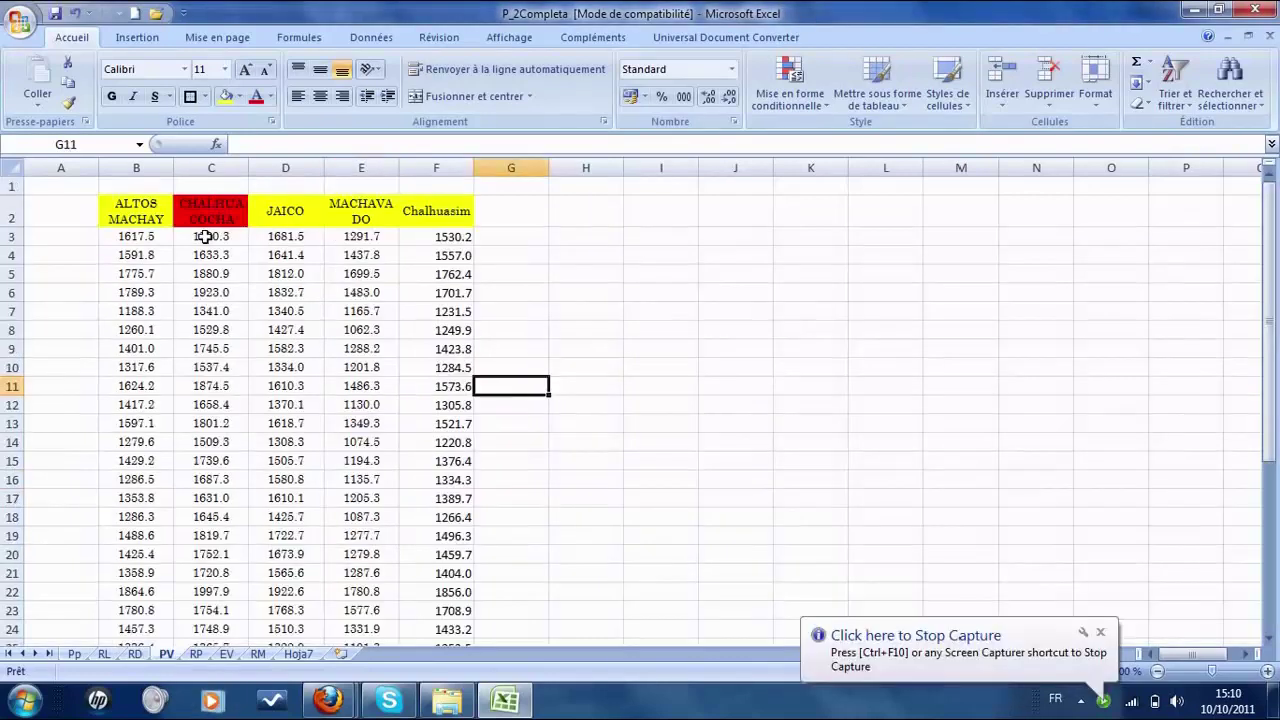
# Review the CHALHUACOCHA column on the PV sheet alongside the JAICO and ALTOS MACHAY values in row 3.
pyautogui.moveTo(200, 237); pyautogui.dragTo(206, 406)
pyautogui.click(209, 273)
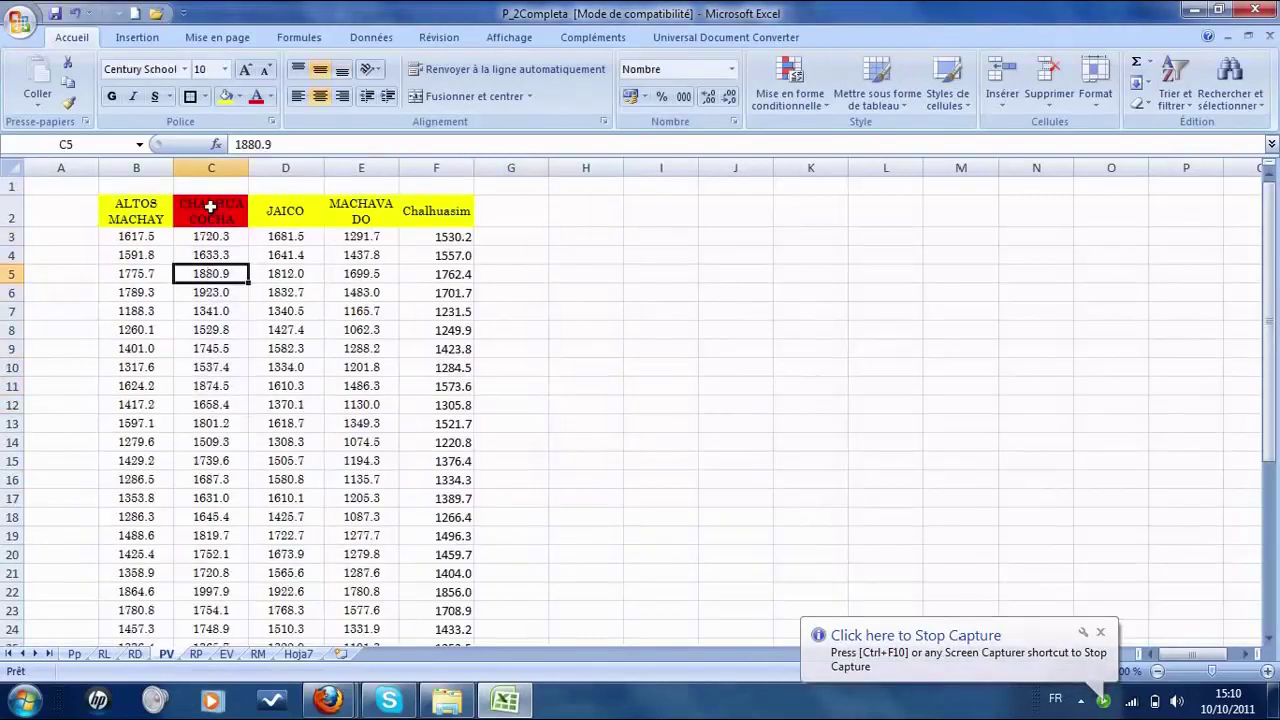
pyautogui.click(213, 210)
pyautogui.moveTo(213, 211); pyautogui.dragTo(242, 255)
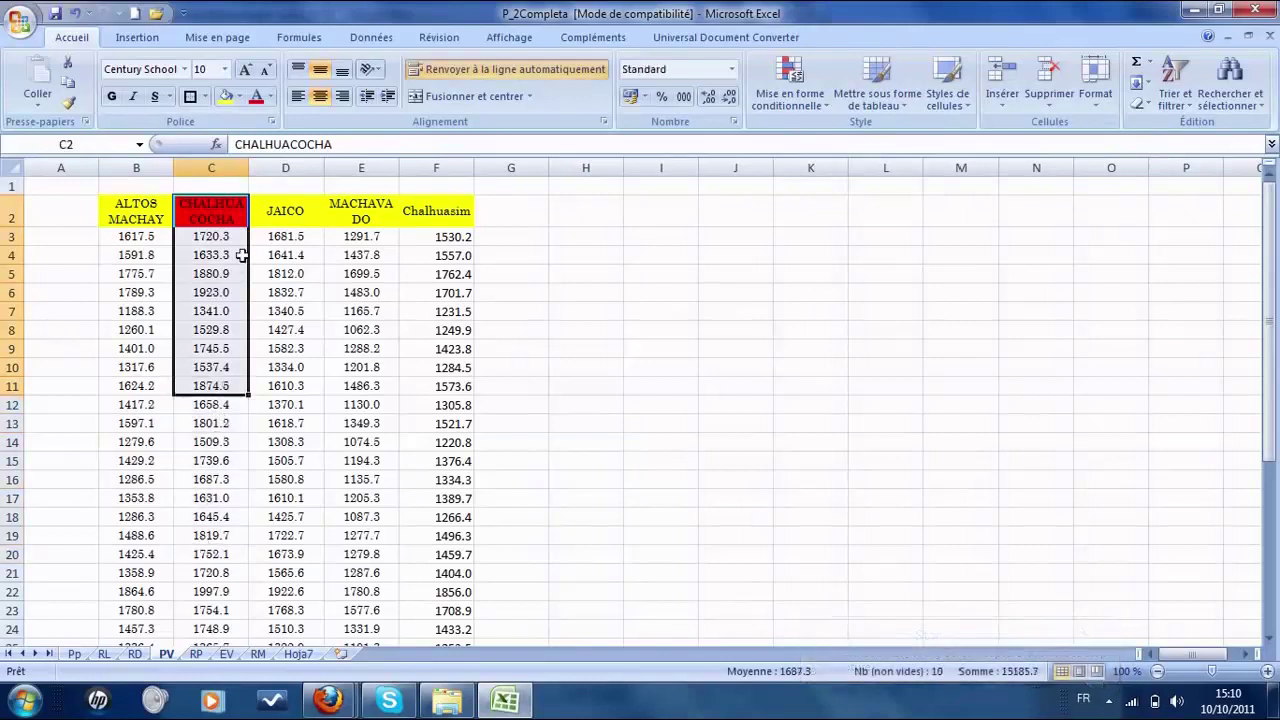
pyautogui.click(290, 238)
pyautogui.click(137, 238)
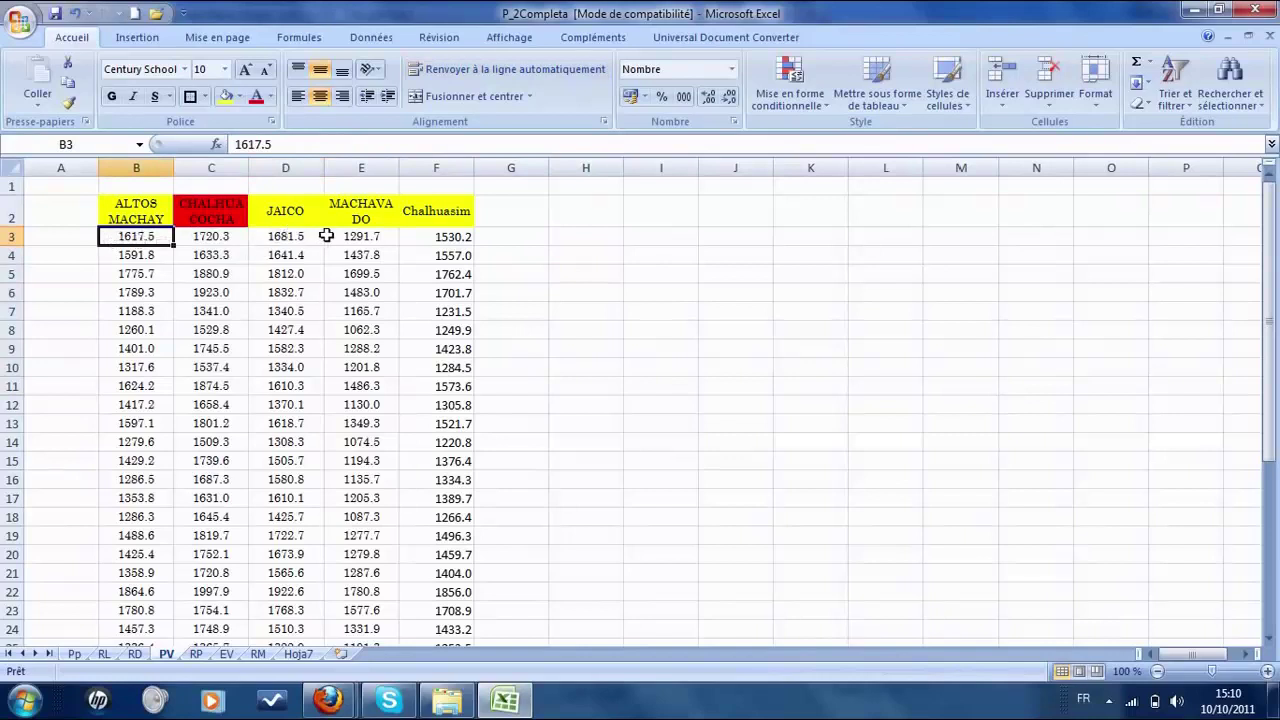
# Examine the station cells referenced in F3's averaging formula =MOYENNE(B3;D3;E3).
pyautogui.click(438, 236)
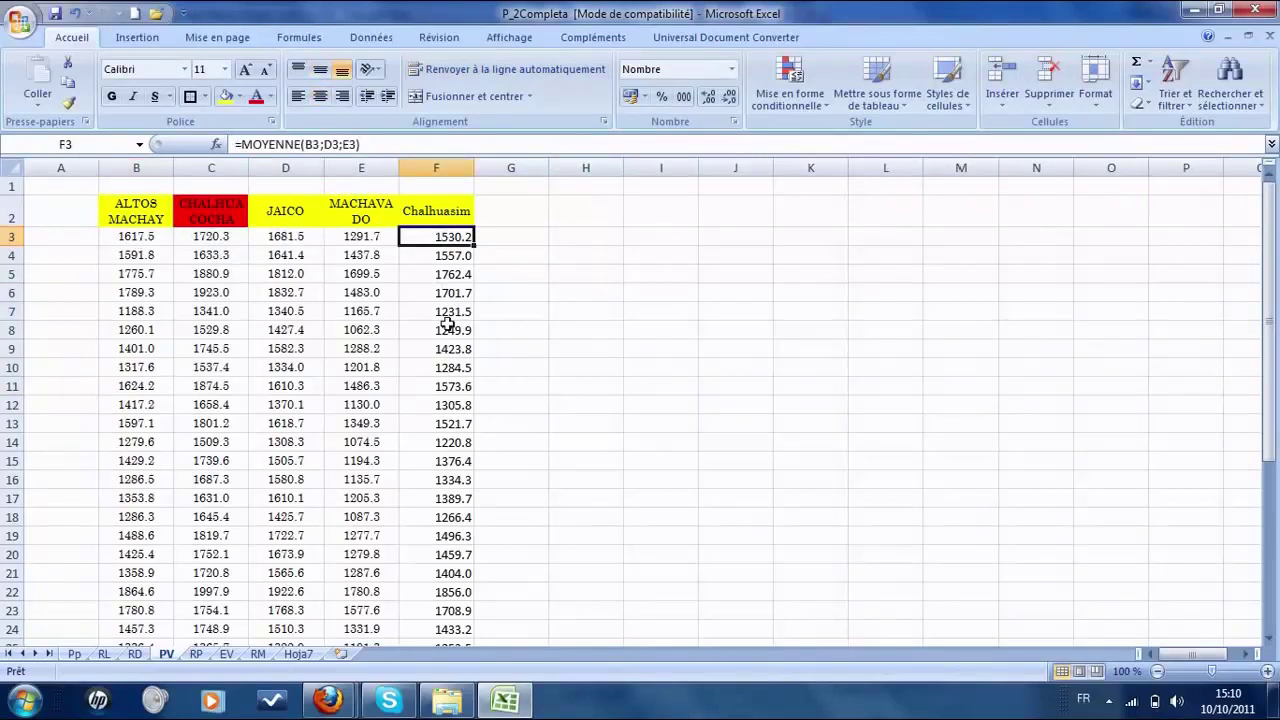
pyautogui.press('F2')
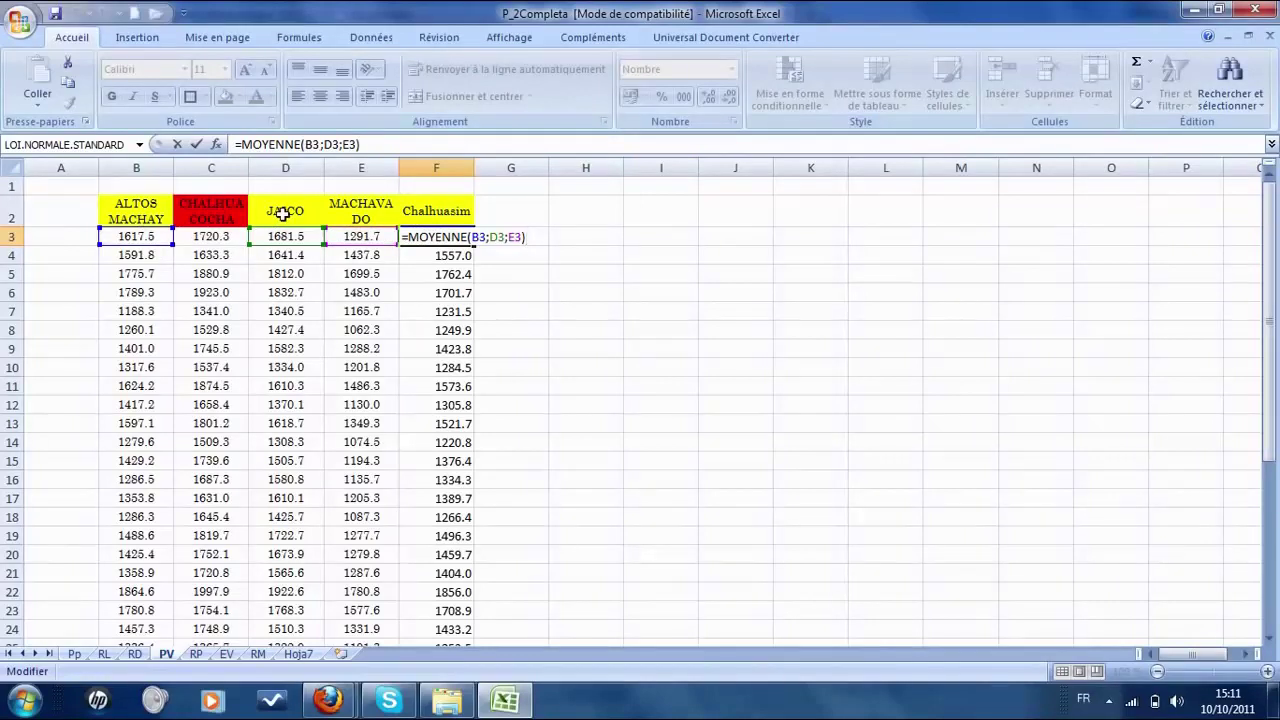
pyautogui.press('Return')
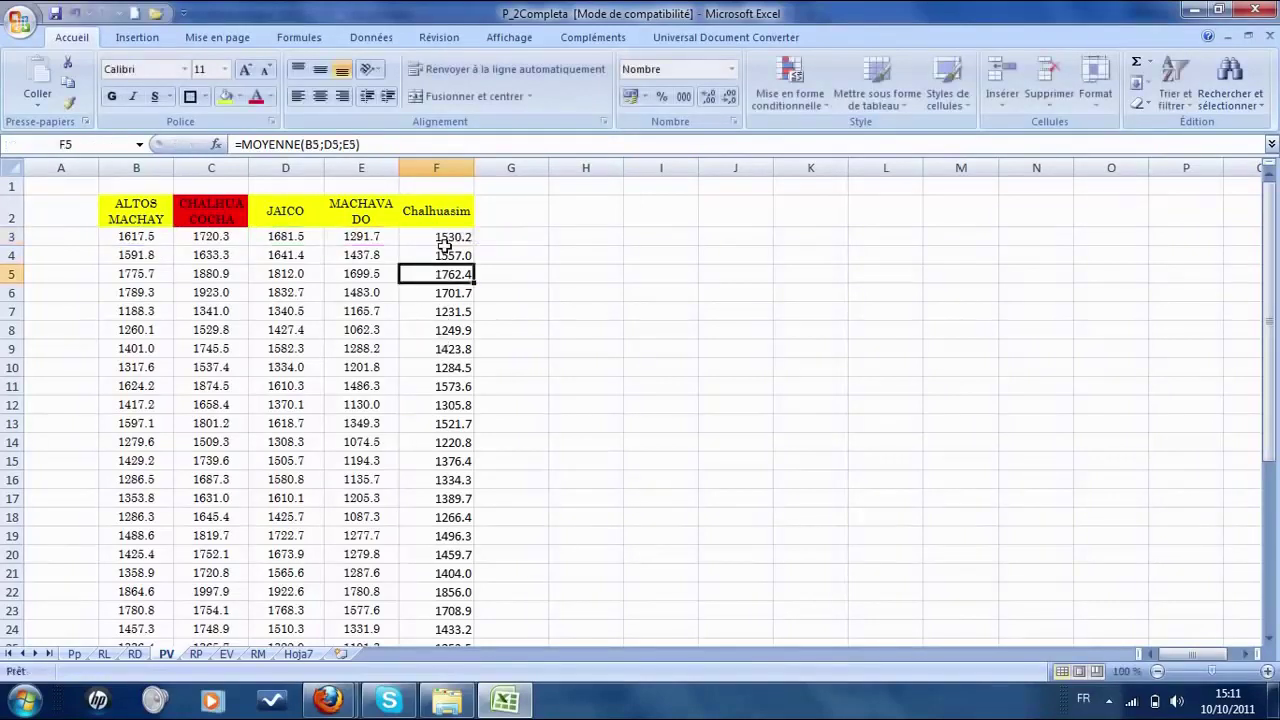
# Fill the F3 average down the Chalhuasim column to F36 and check the gap at F37.
pyautogui.click(462, 238)
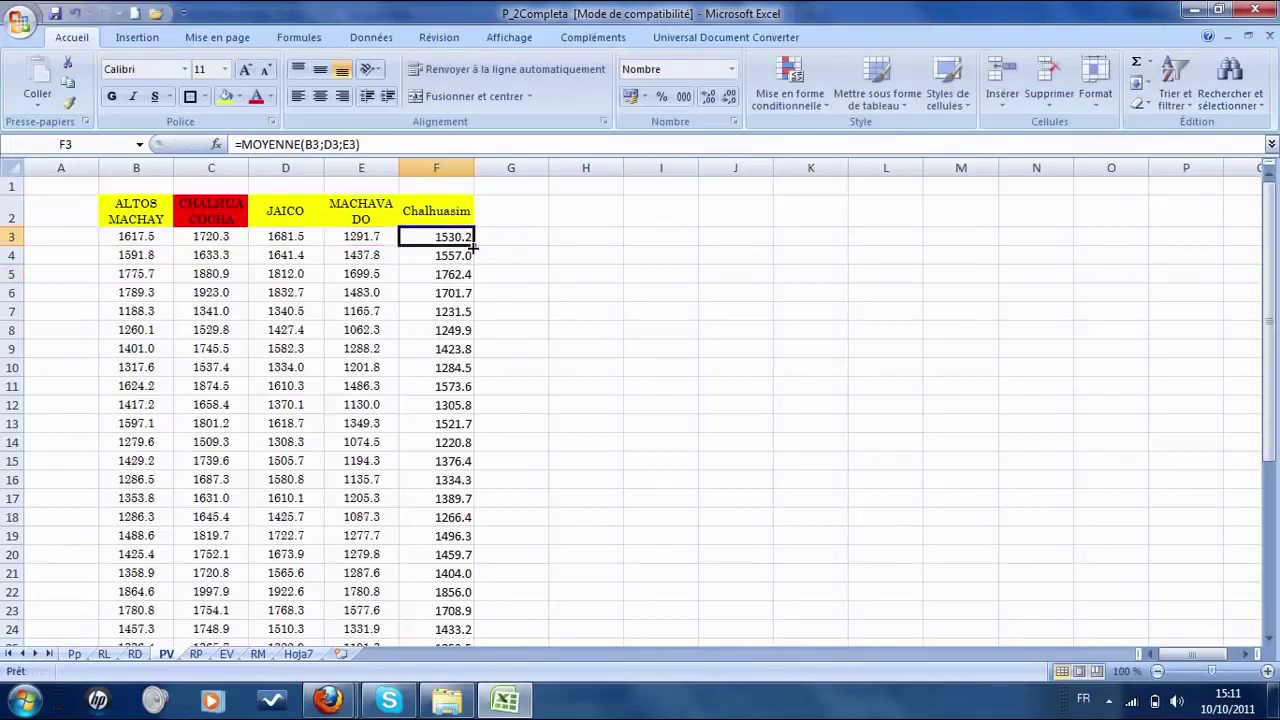
pyautogui.doubleClick(473, 248)
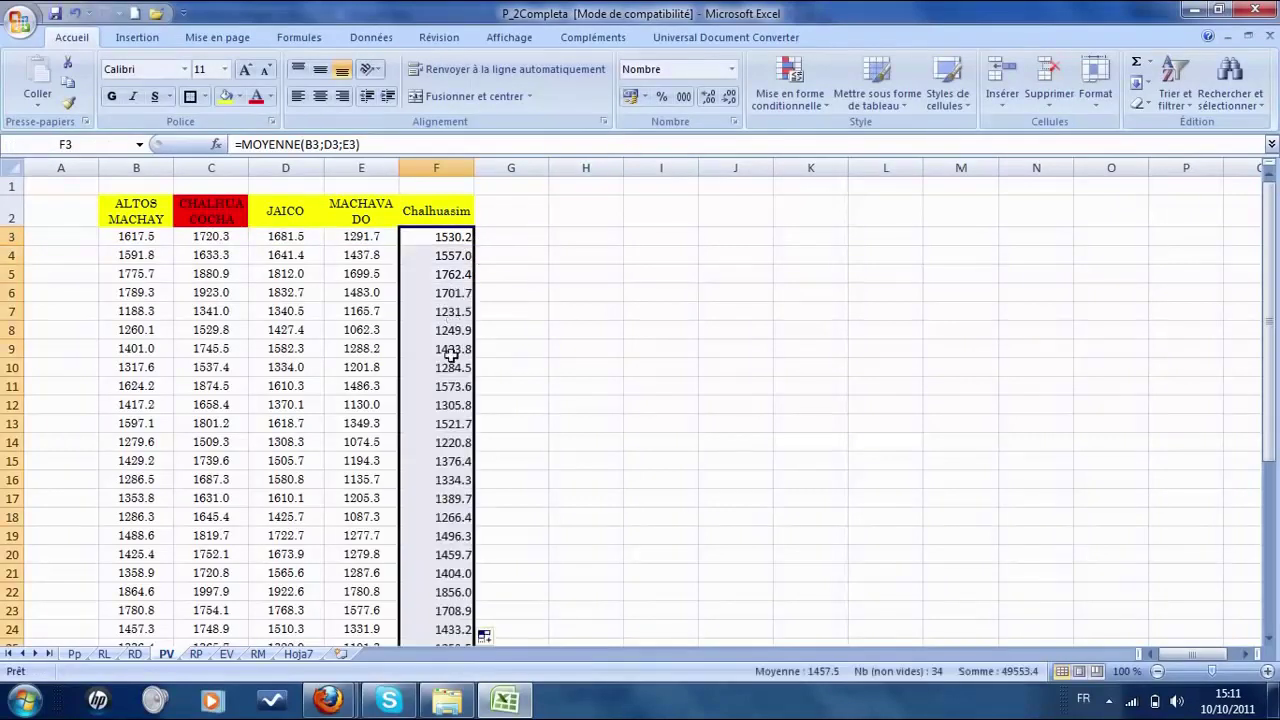
pyautogui.scroll(-7, 451, 357)
pyautogui.scroll(7, 445, 340)
pyautogui.scroll(-9, 437, 262)
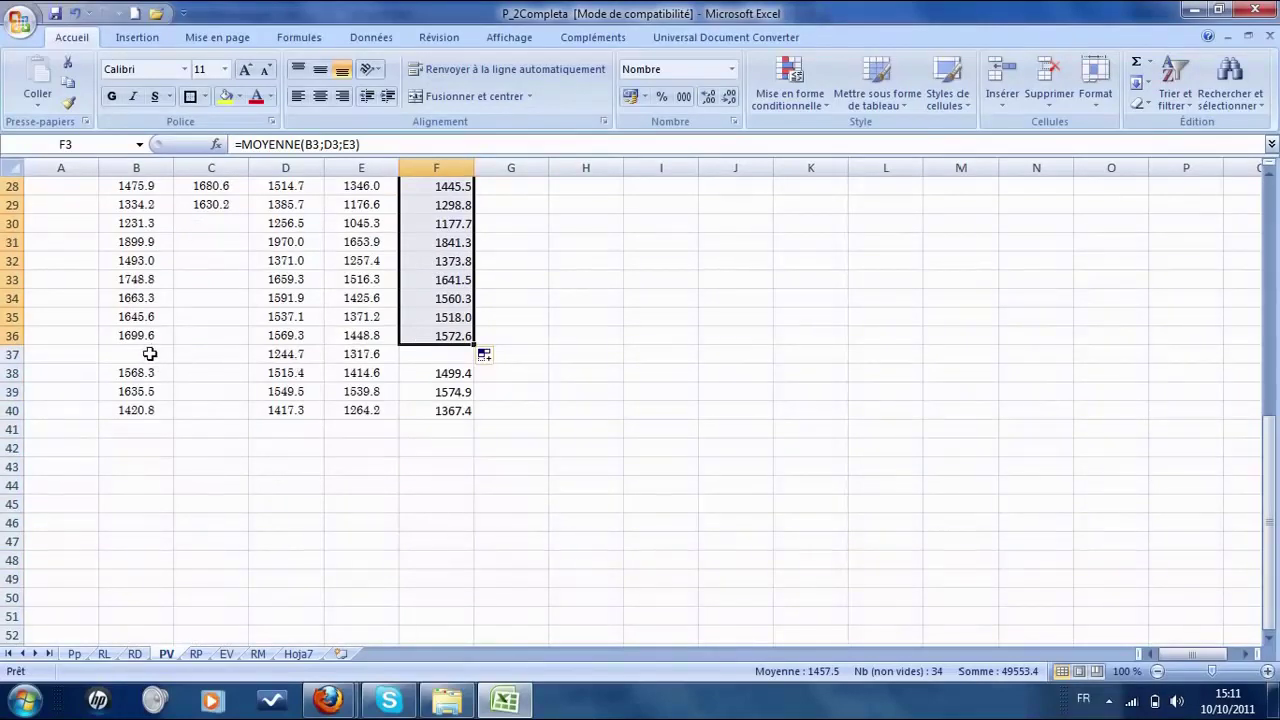
pyautogui.click(436, 353)
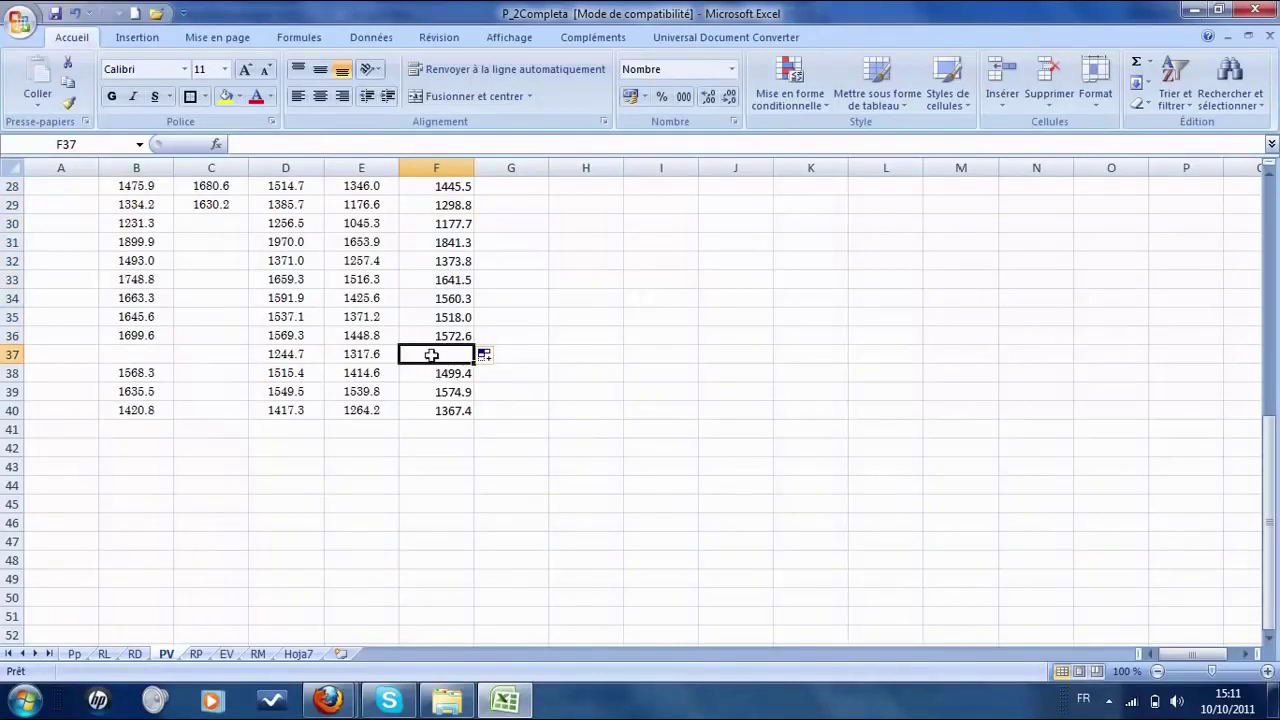
pyautogui.scroll(9, 441, 441)
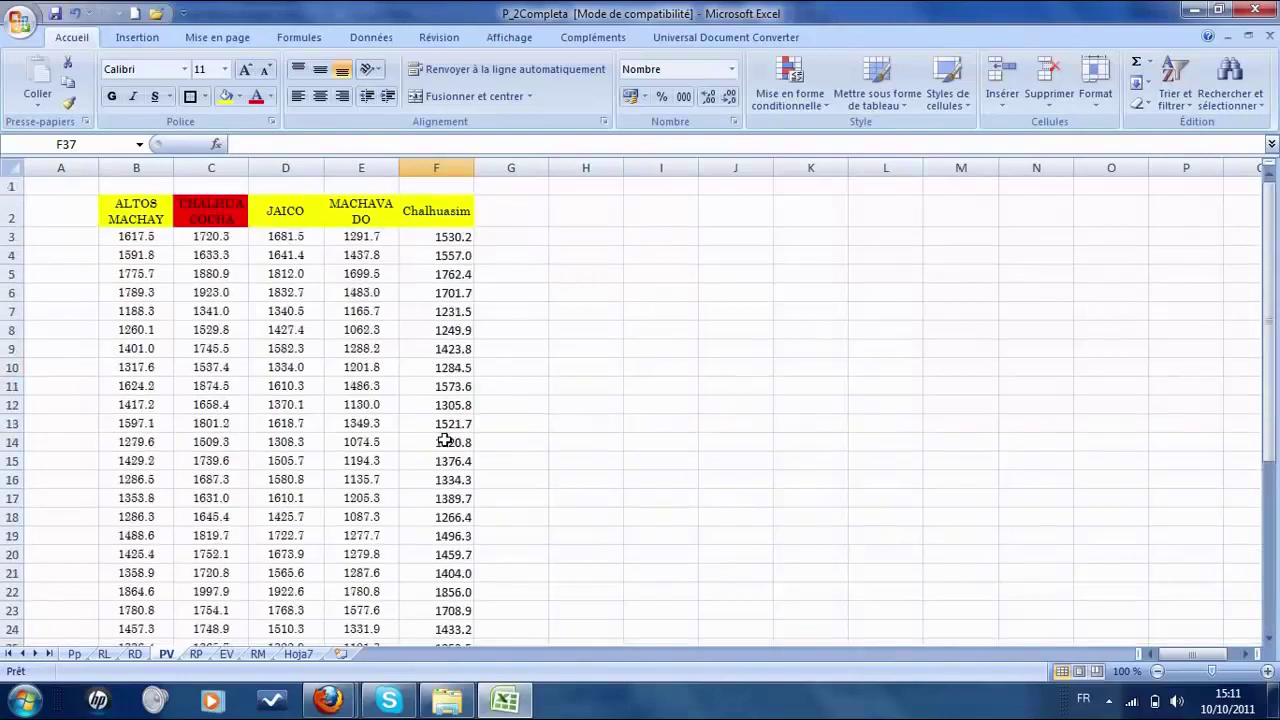
pyautogui.click(437, 326)
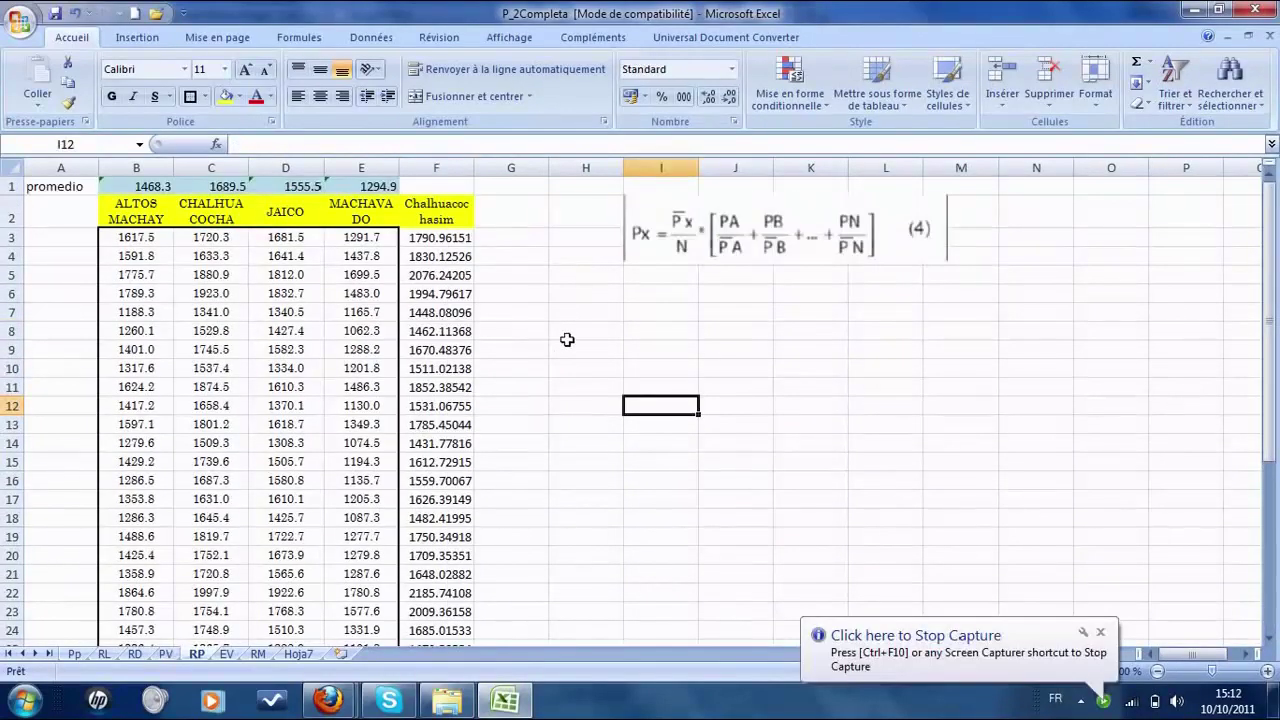
# Review the ALTOS MACHAY and CHALHUACOCHA columns on the RP sheet beside the pictured equation (4).
pyautogui.click(571, 338)
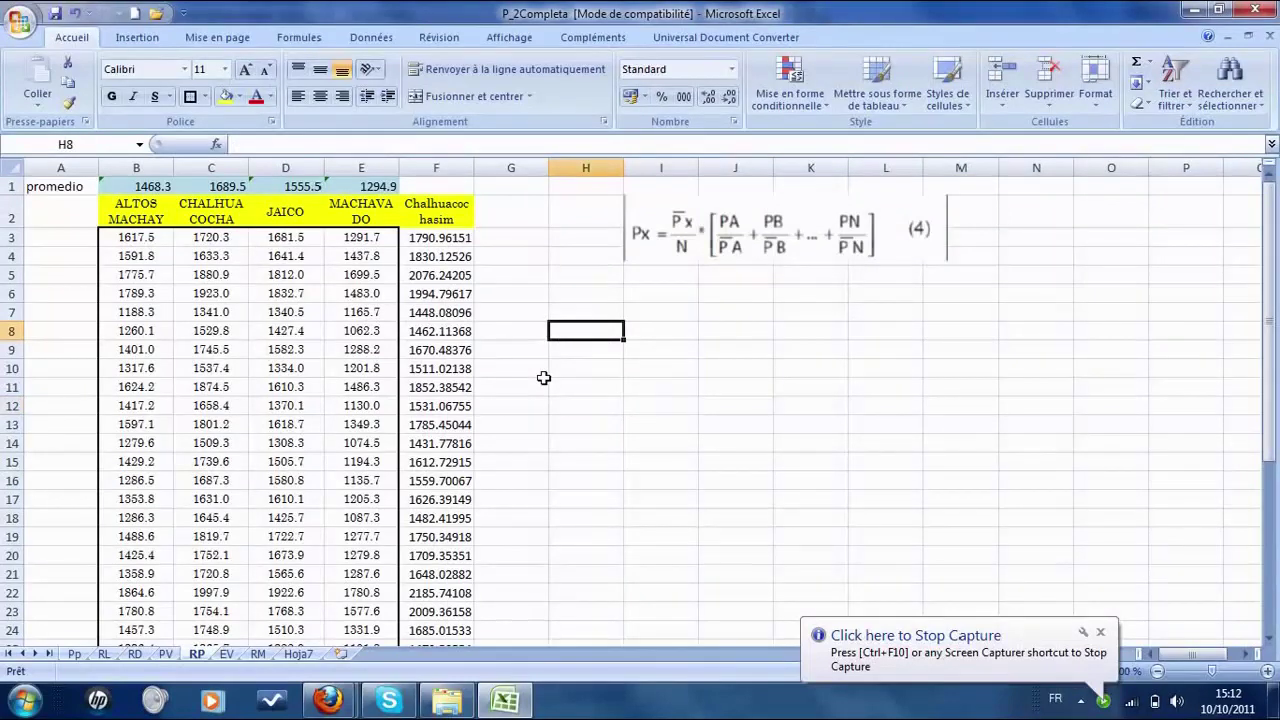
pyautogui.click(136, 237)
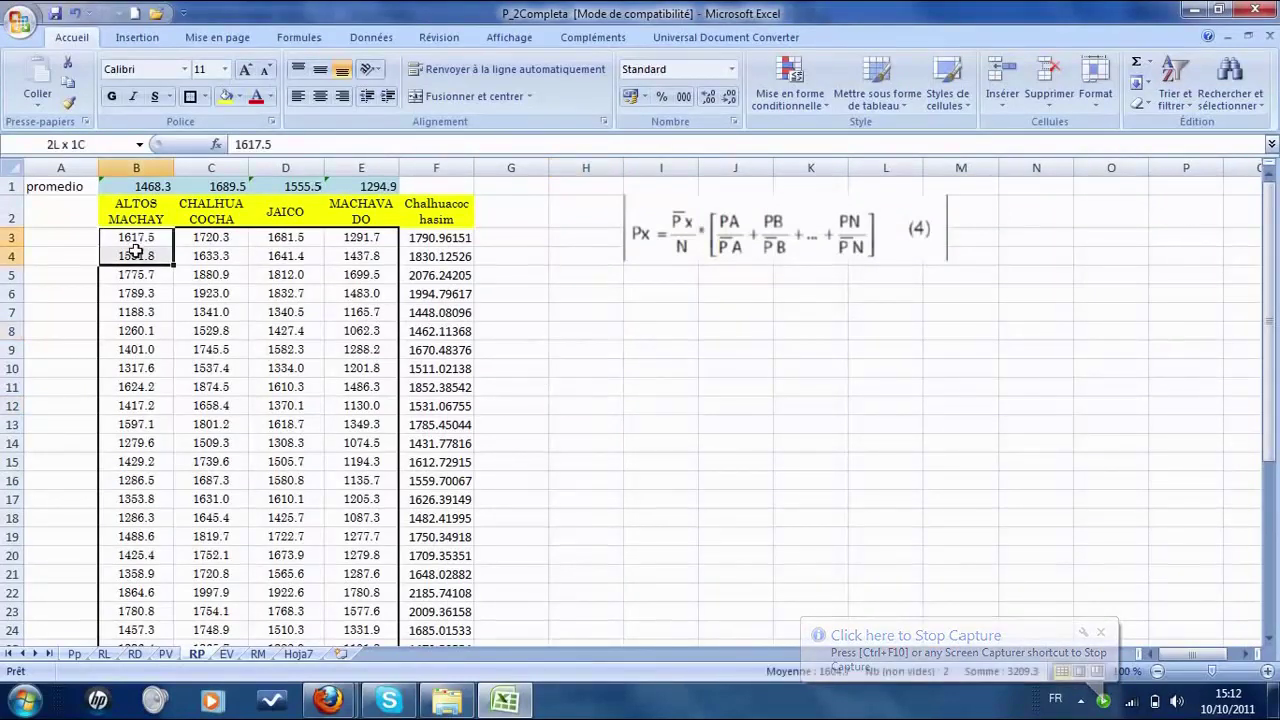
pyautogui.click(219, 222)
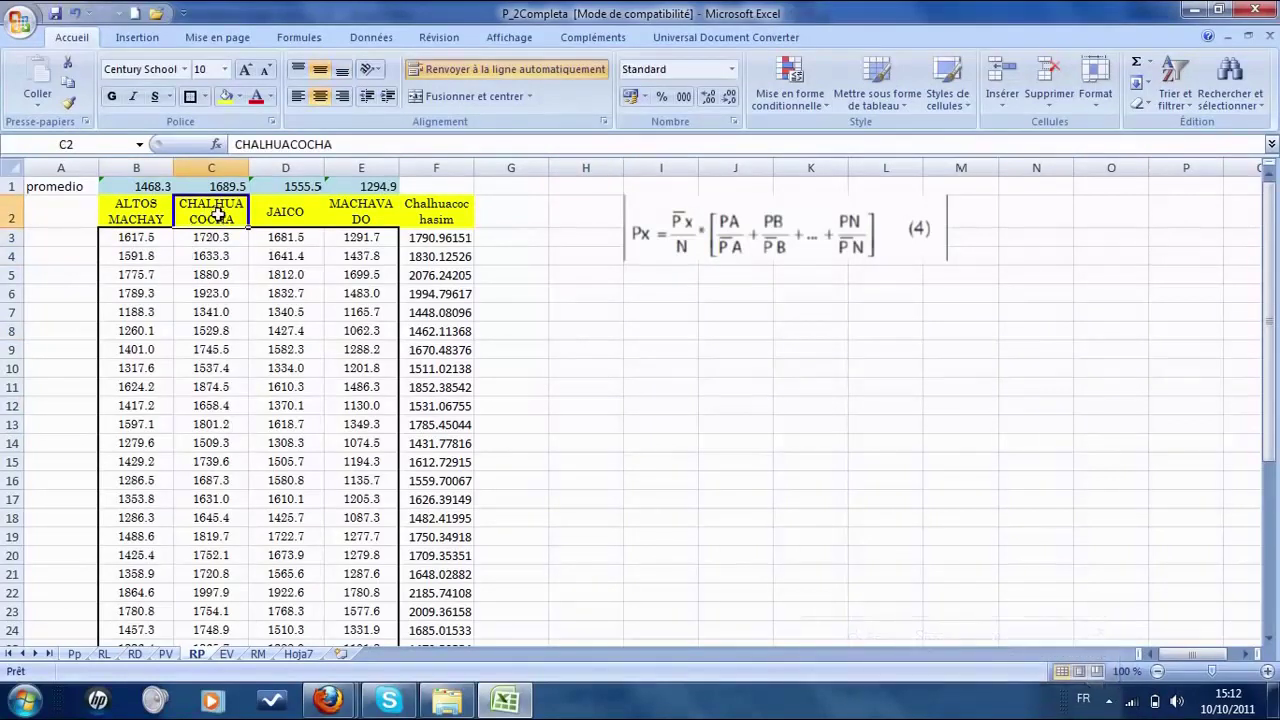
pyautogui.click(143, 237)
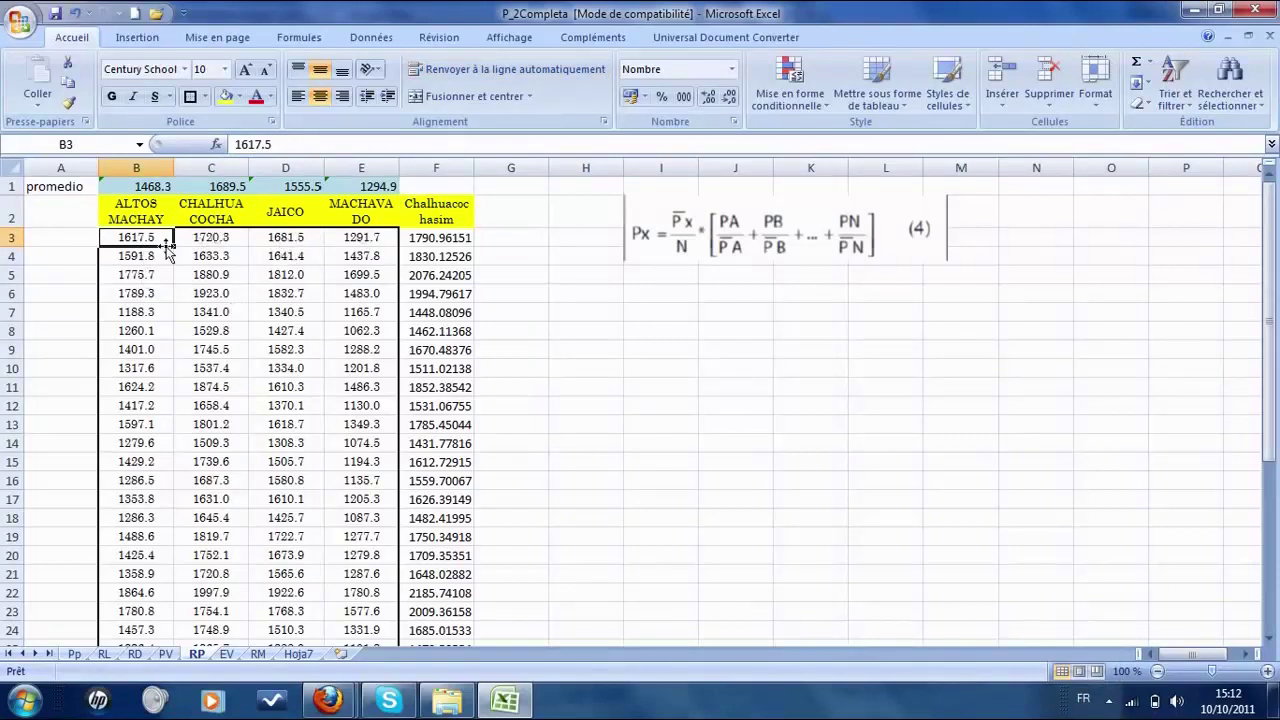
# Check the promedio row B1:E1 against the stations' common record range B3:E29.
pyautogui.moveTo(145, 186); pyautogui.dragTo(356, 178)
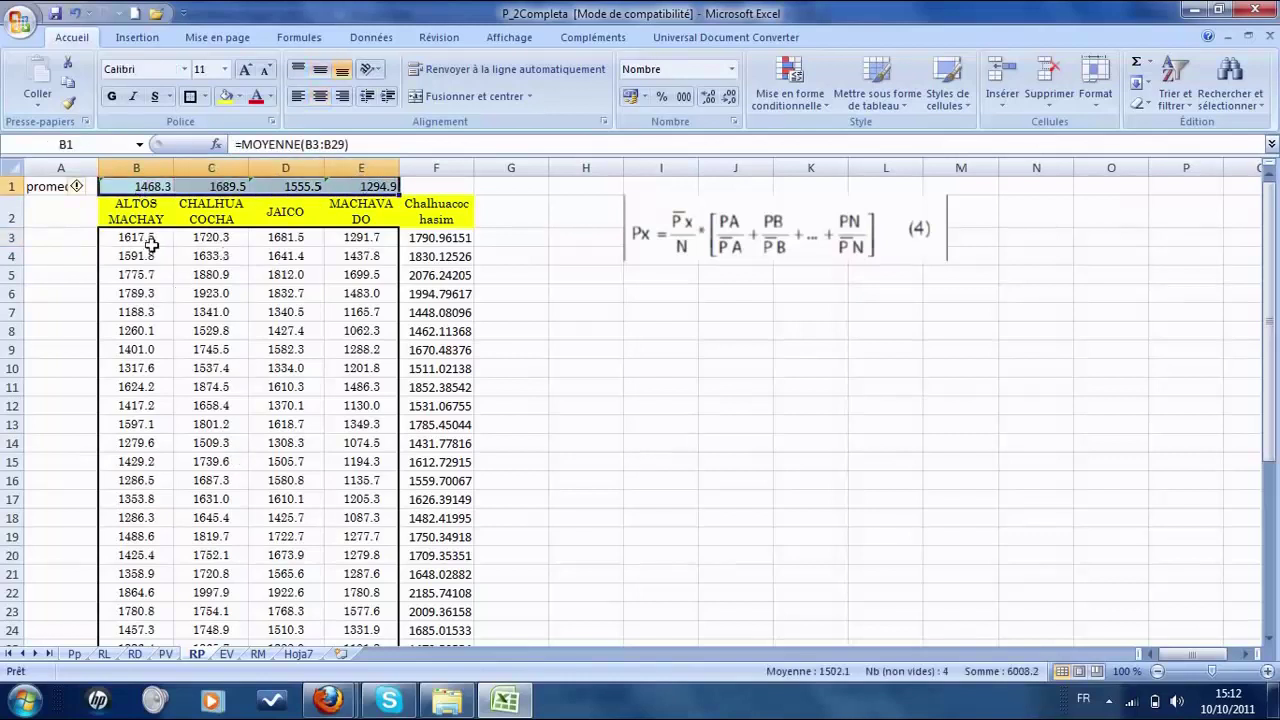
pyautogui.moveTo(150, 244); pyautogui.dragTo(362, 450)
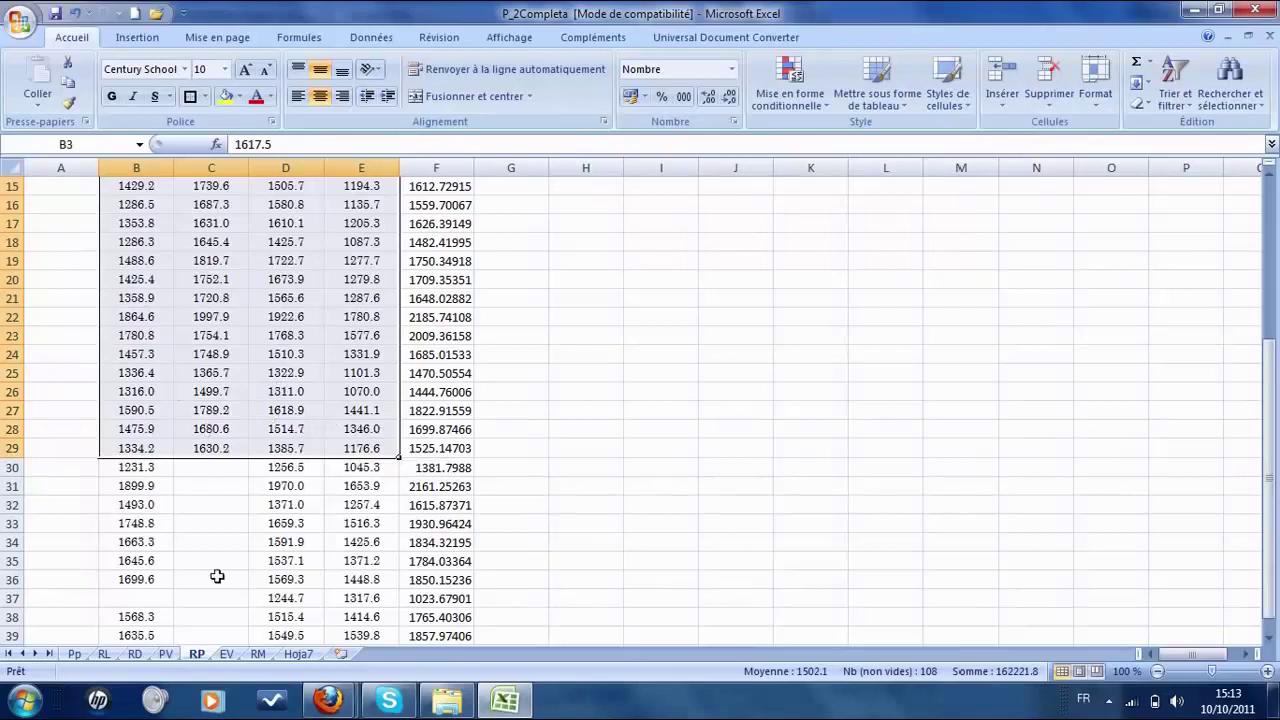
pyautogui.scroll(5, 232, 481)
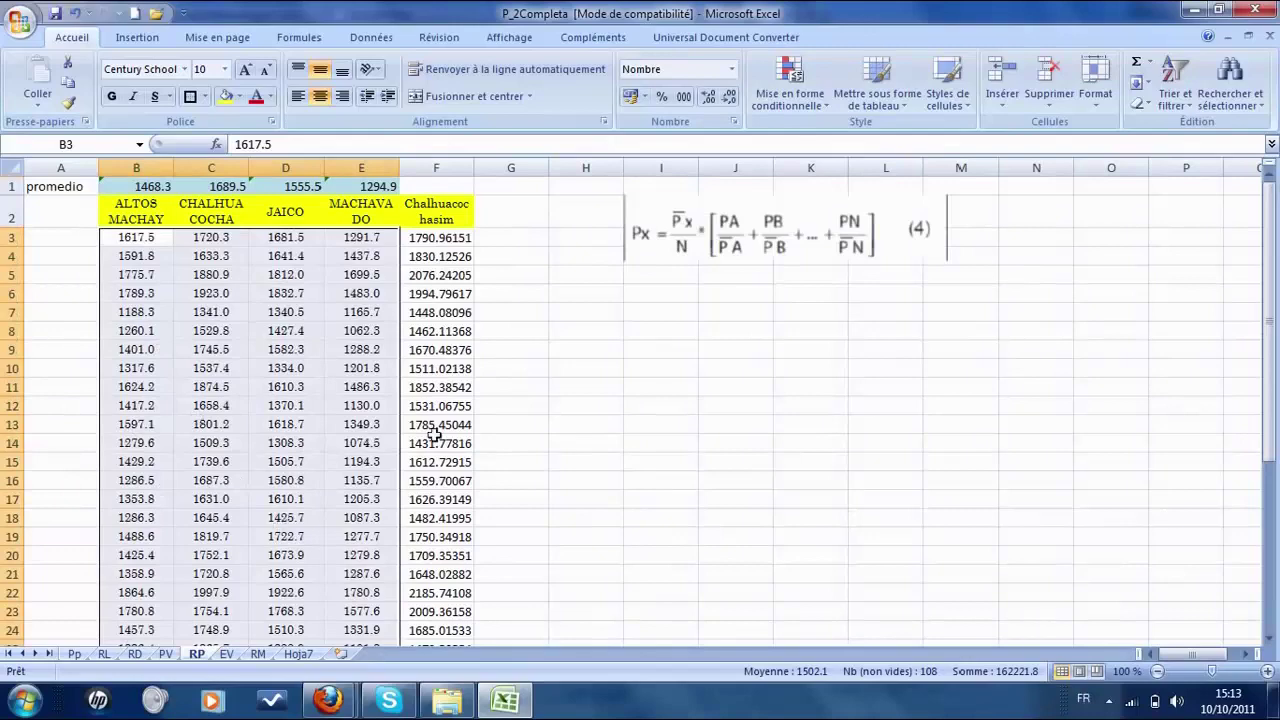
pyautogui.scroll(-3, 186, 396)
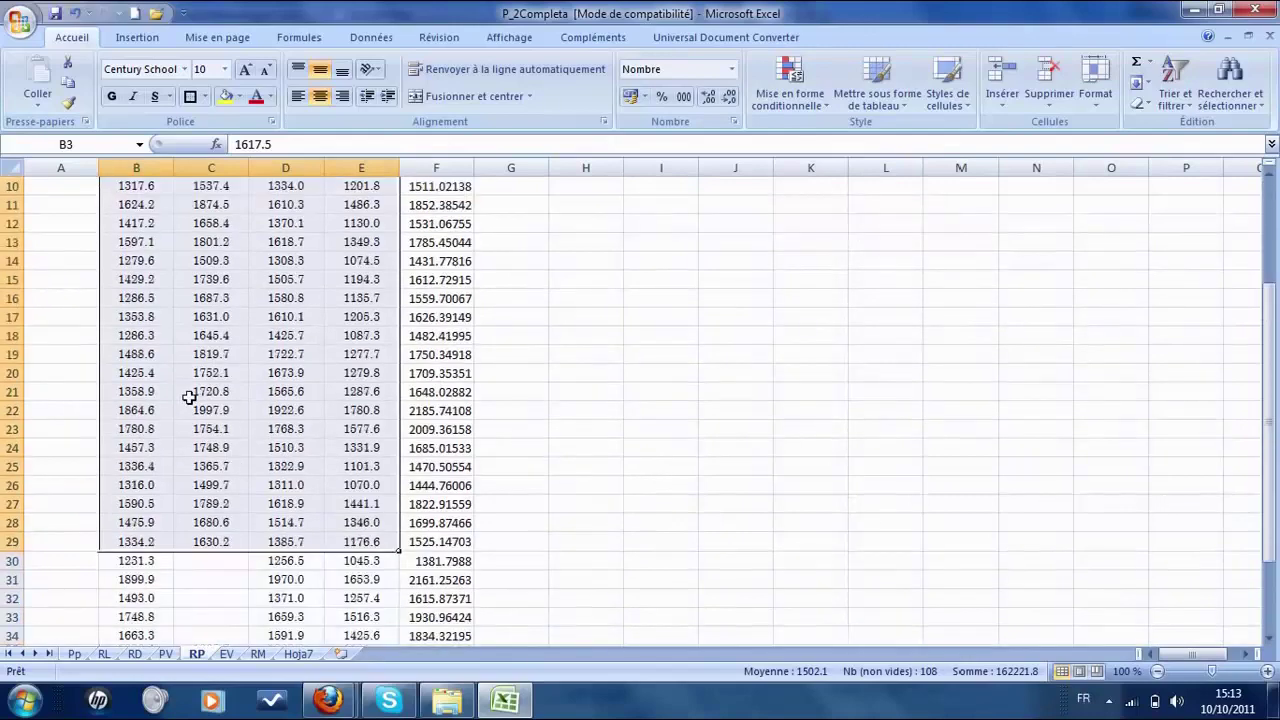
pyautogui.scroll(3, 189, 398)
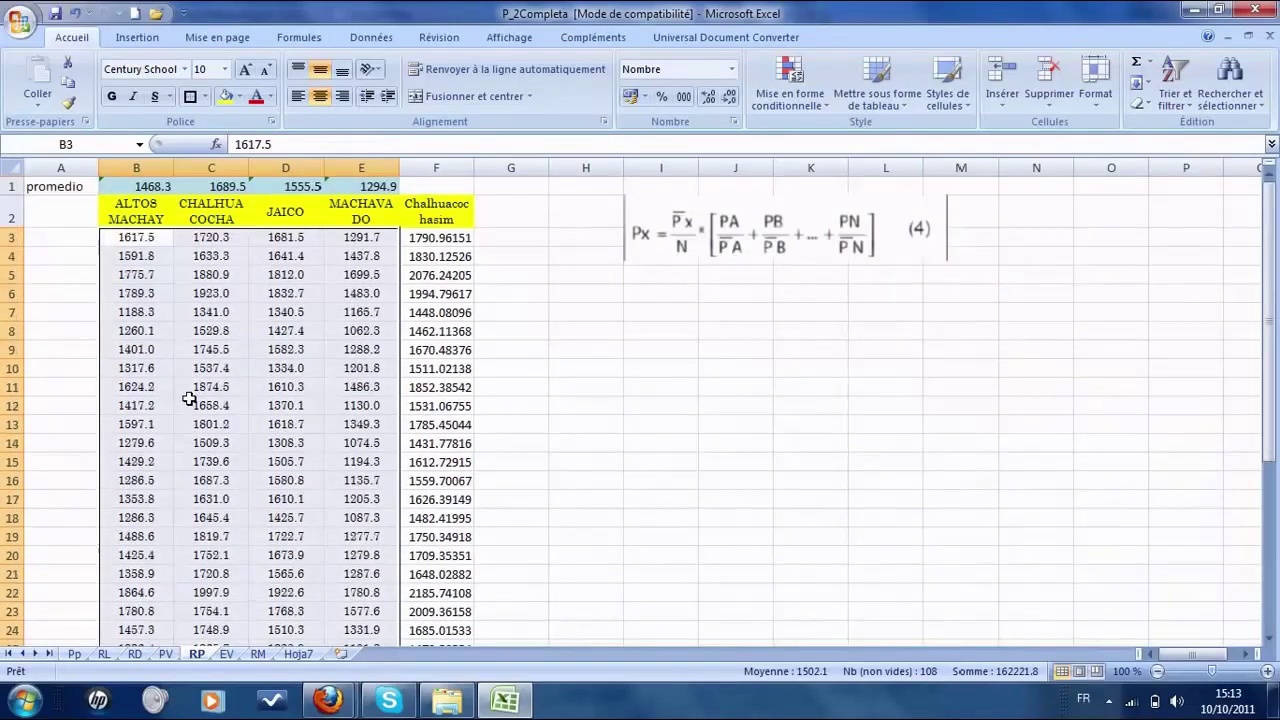
# Inspect the MOYENNE formulas for each station in B1 to E1 and the Chalhuacochasim formula in F3.
pyautogui.click(146, 186)
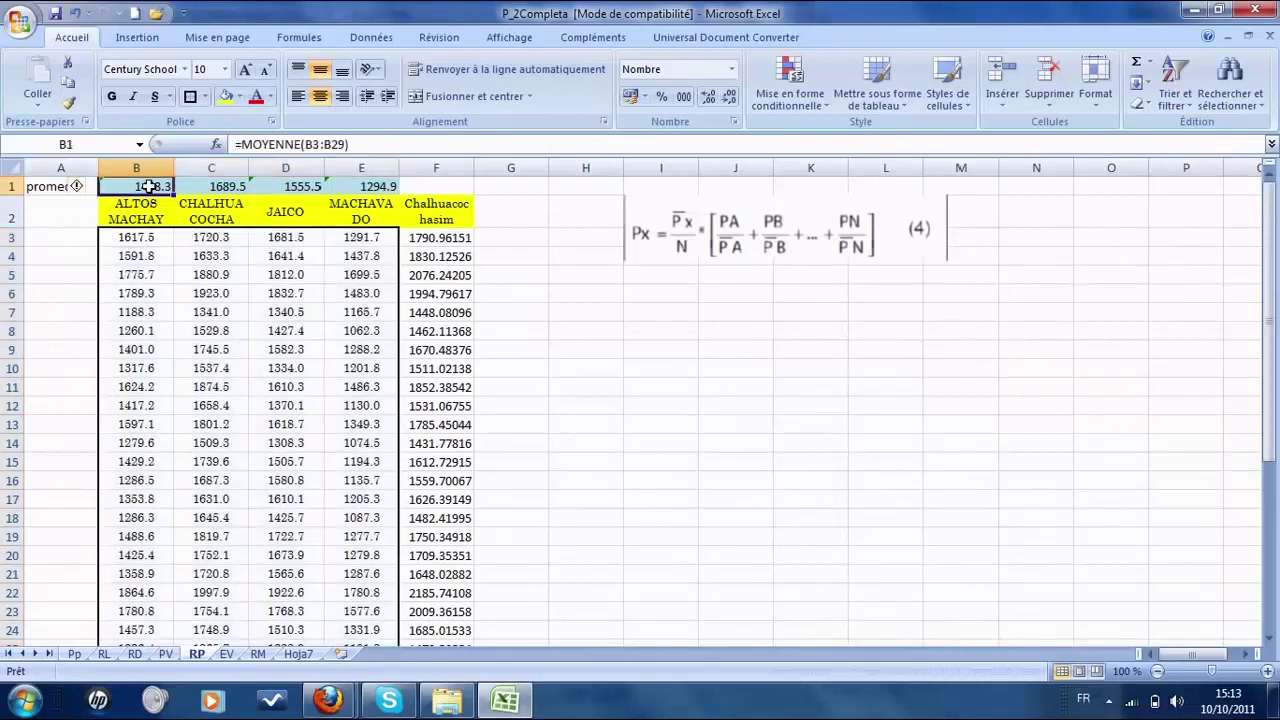
pyautogui.click(220, 186)
pyautogui.click(295, 186)
pyautogui.click(342, 186)
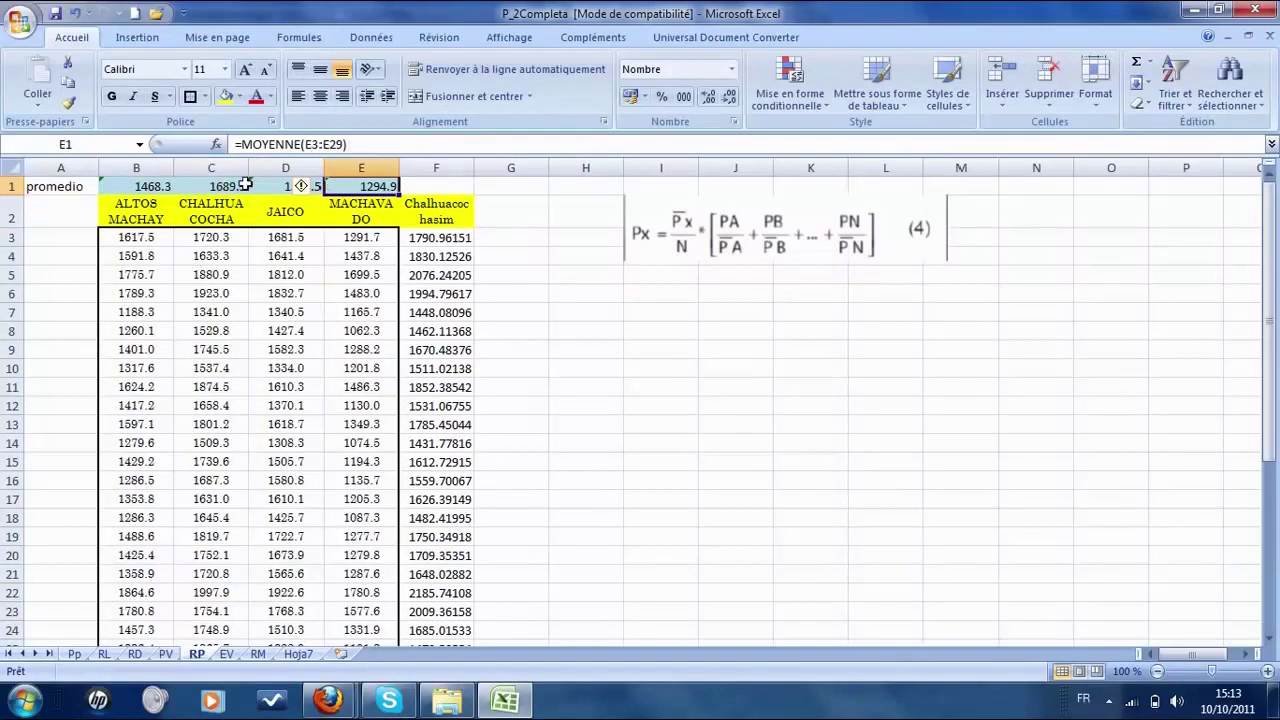
pyautogui.click(445, 238)
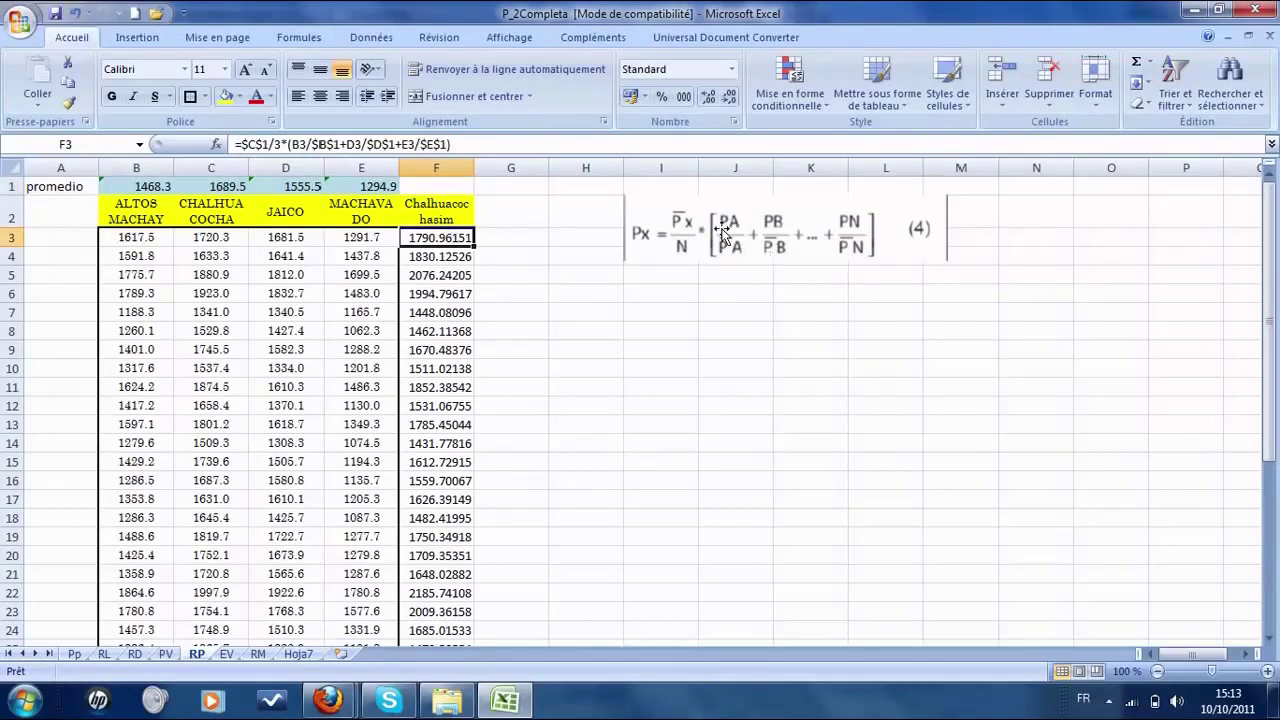
# Match the terms of equation (4) to the neighbouring stations ALTOS MACHAY, JAICO and MACHAVADO.
pyautogui.click(661, 292)
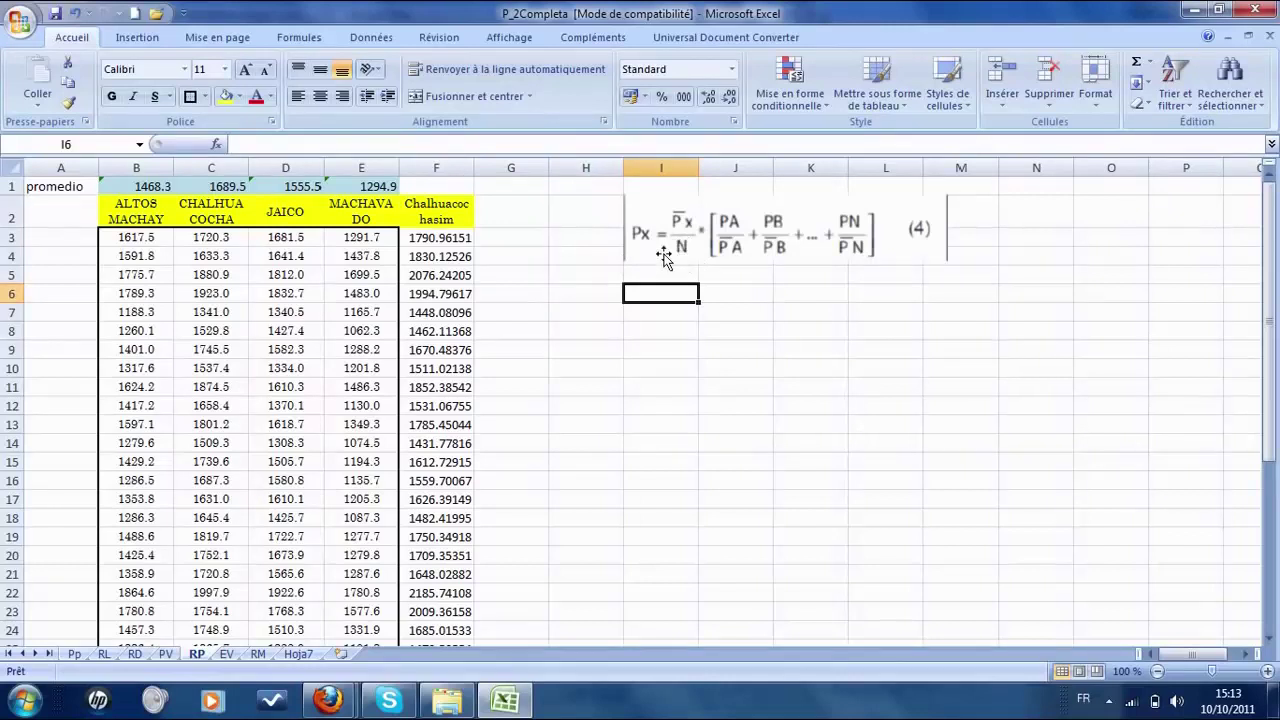
pyautogui.click(145, 212)
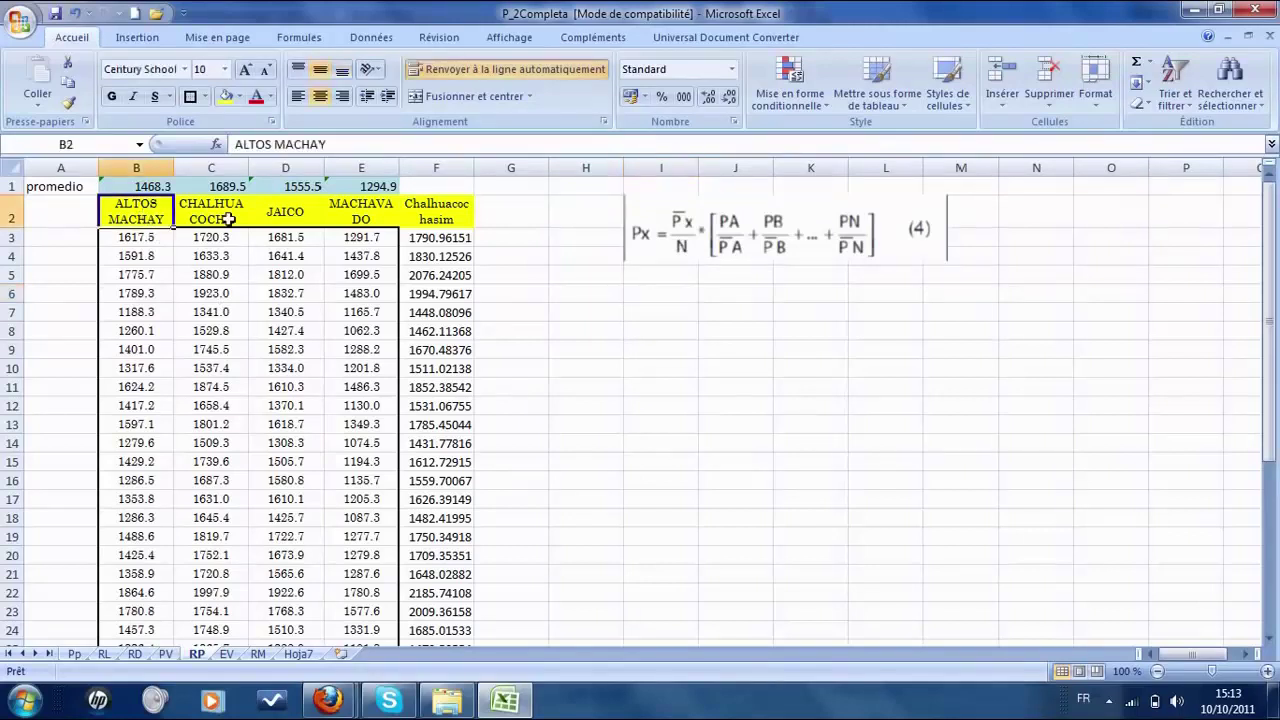
pyautogui.click(290, 215)
pyautogui.click(358, 212)
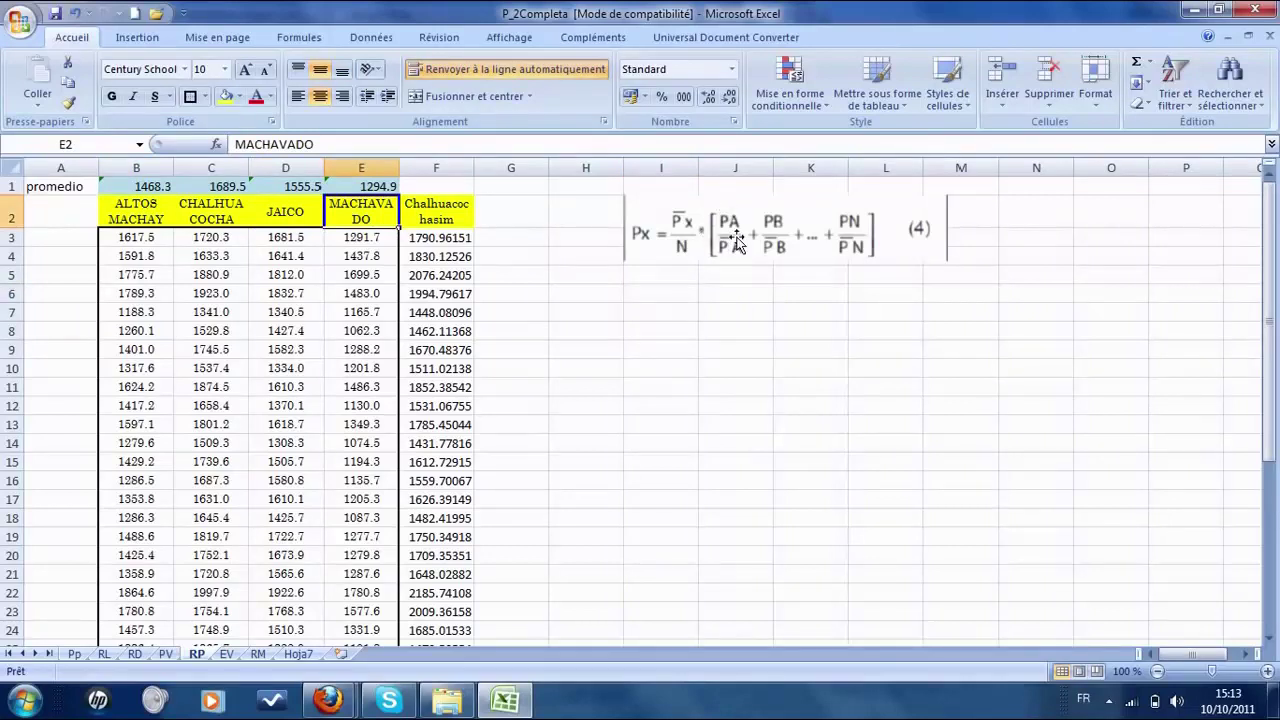
# Compare the row 3 values and row 1 averages of the three neighbouring stations with F3's formula =$C$1/3*(B3/$B$1+D3/$D$1+E3/$E$1).
pyautogui.click(146, 238)
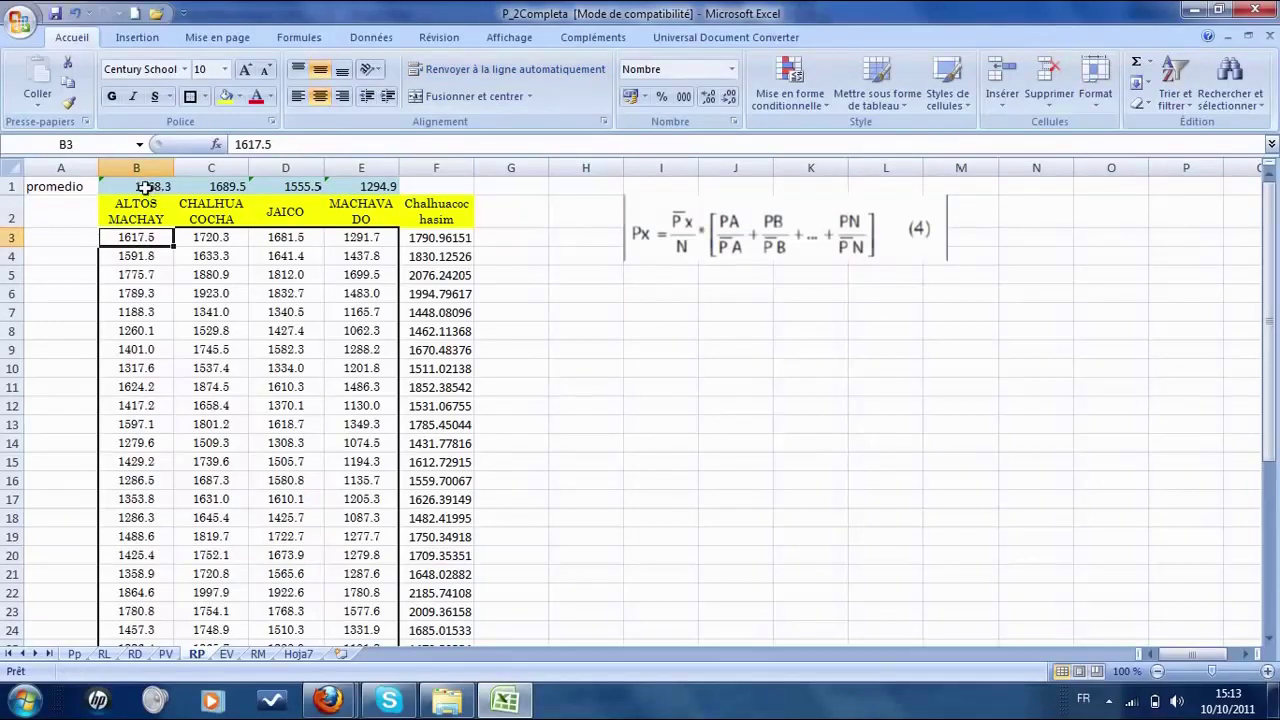
pyautogui.click(297, 240)
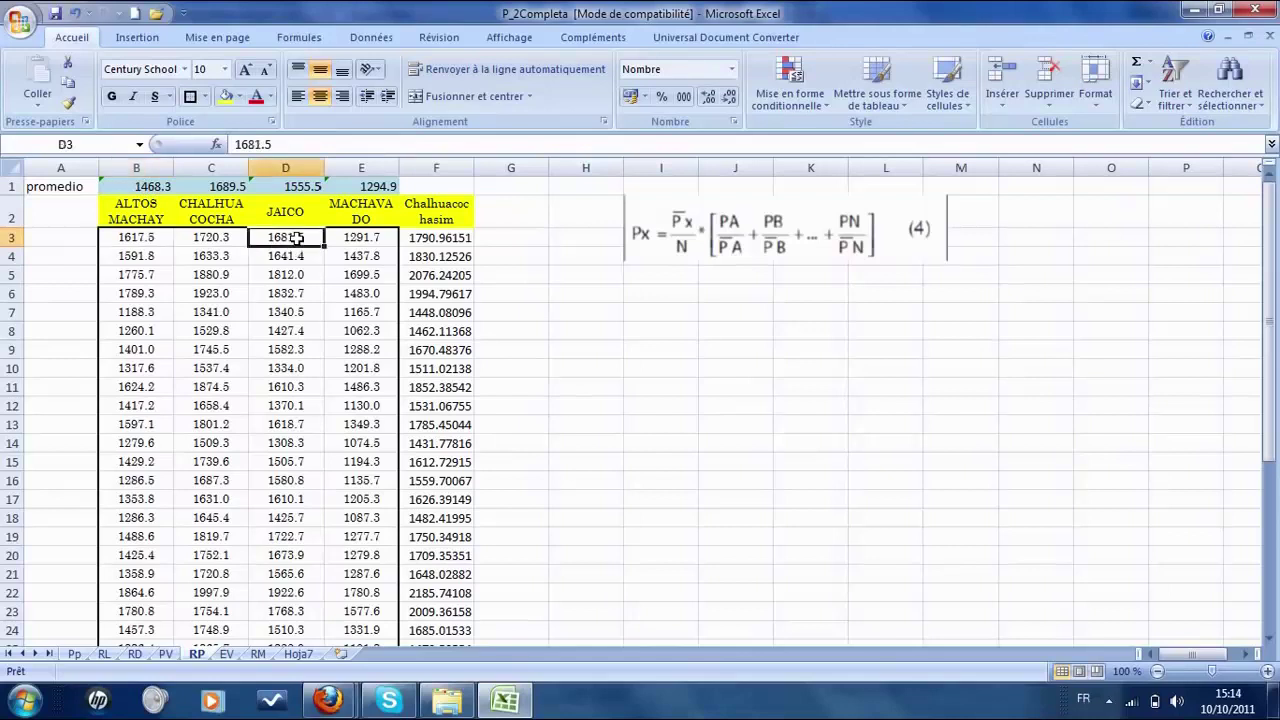
pyautogui.click(292, 186)
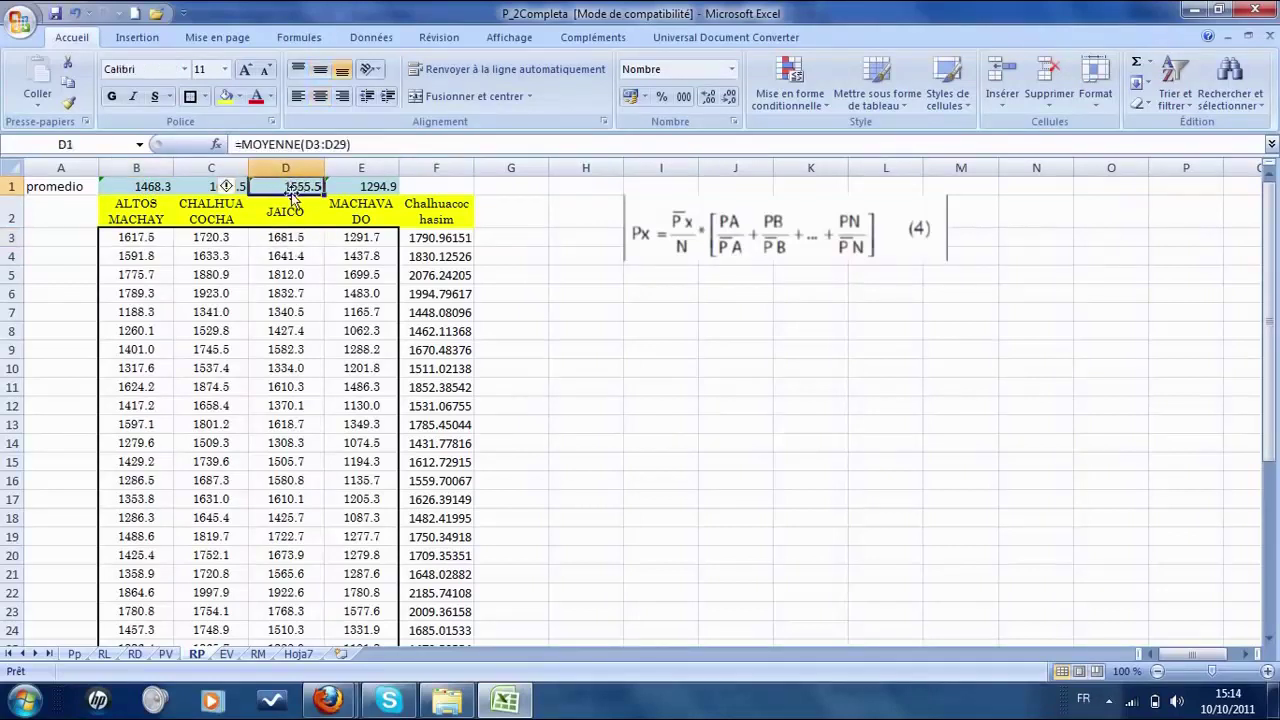
pyautogui.click(370, 238)
pyautogui.click(380, 186)
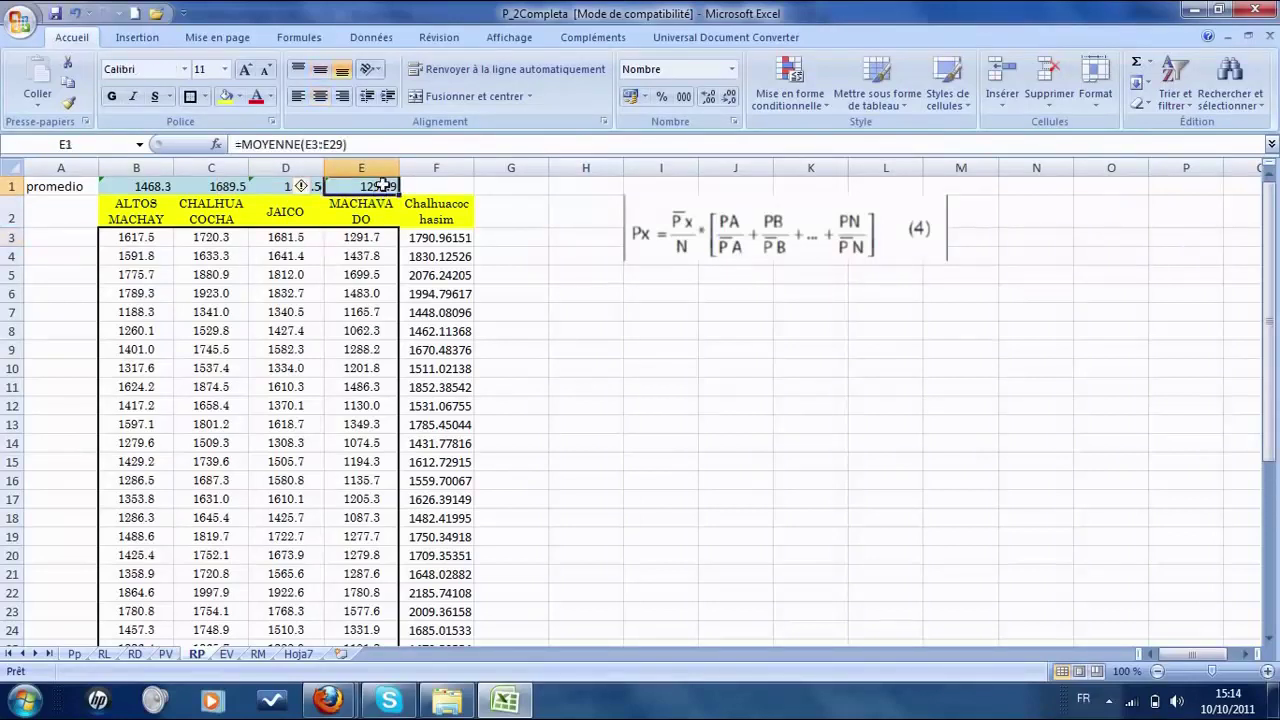
pyautogui.click(440, 237)
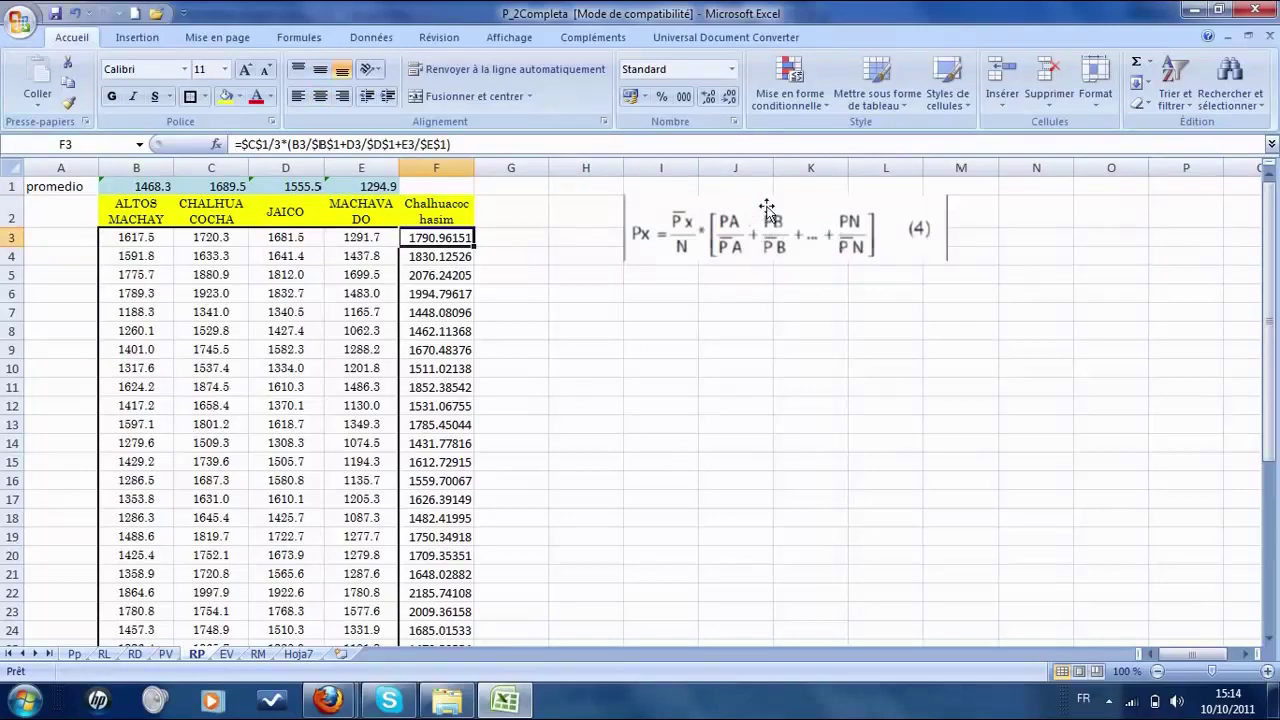
# Fill the F3 formula down the Chalhuacochasim column through F40 and clear F37, the row without an ALTOS MACHAY record.
pyautogui.doubleClick(476, 246)
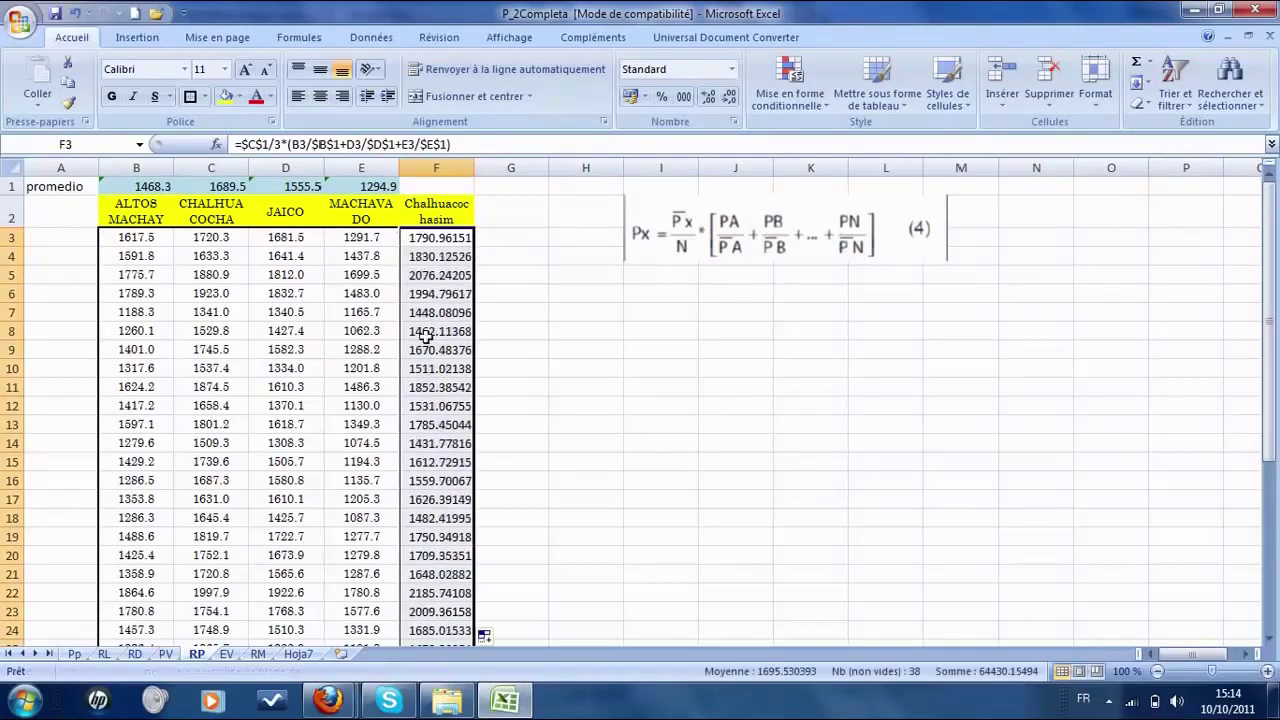
pyautogui.scroll(-6, 428, 330)
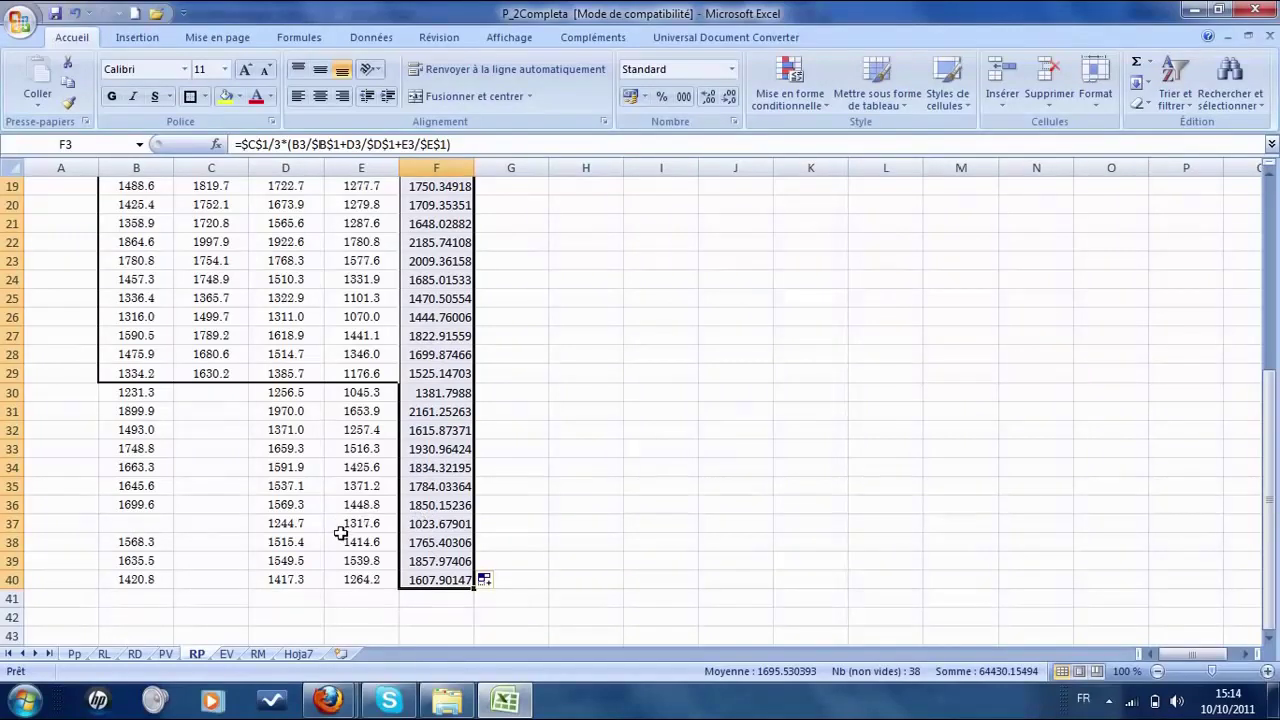
pyautogui.click(453, 524)
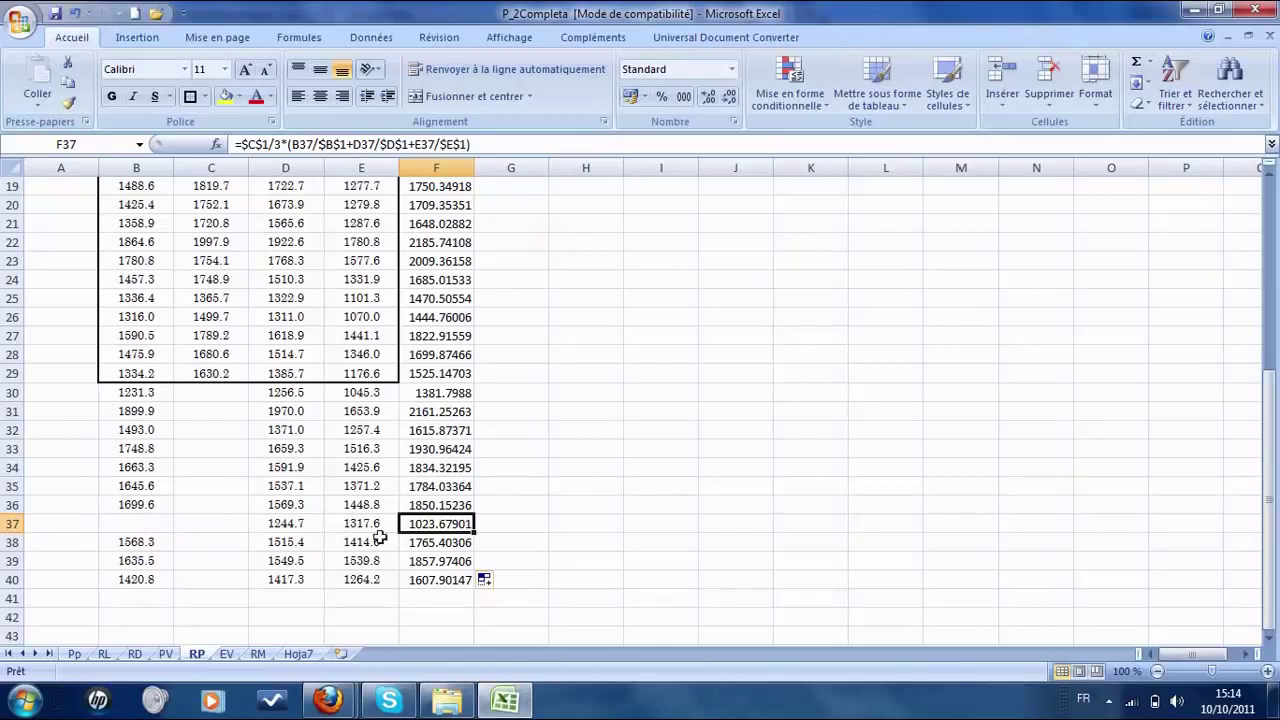
pyautogui.click(455, 542)
pyautogui.click(451, 526)
pyautogui.press('Delete')
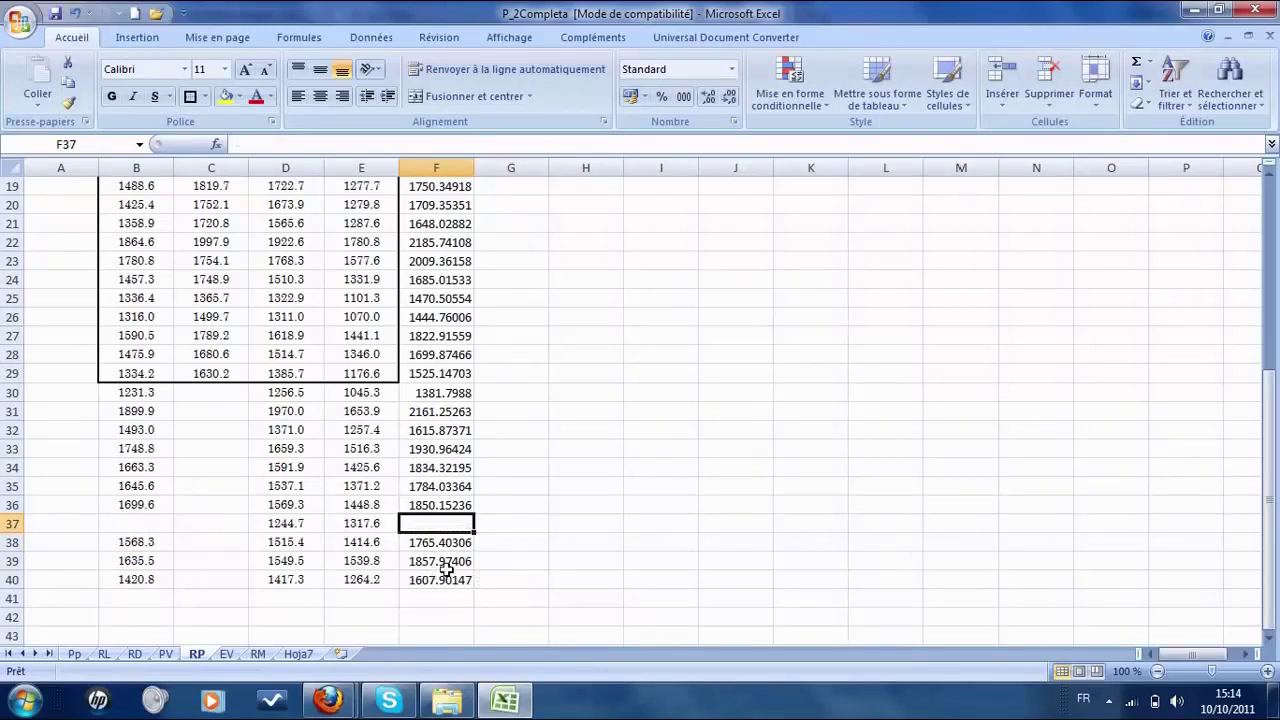
pyautogui.click(441, 562)
pyautogui.scroll(6, 443, 562)
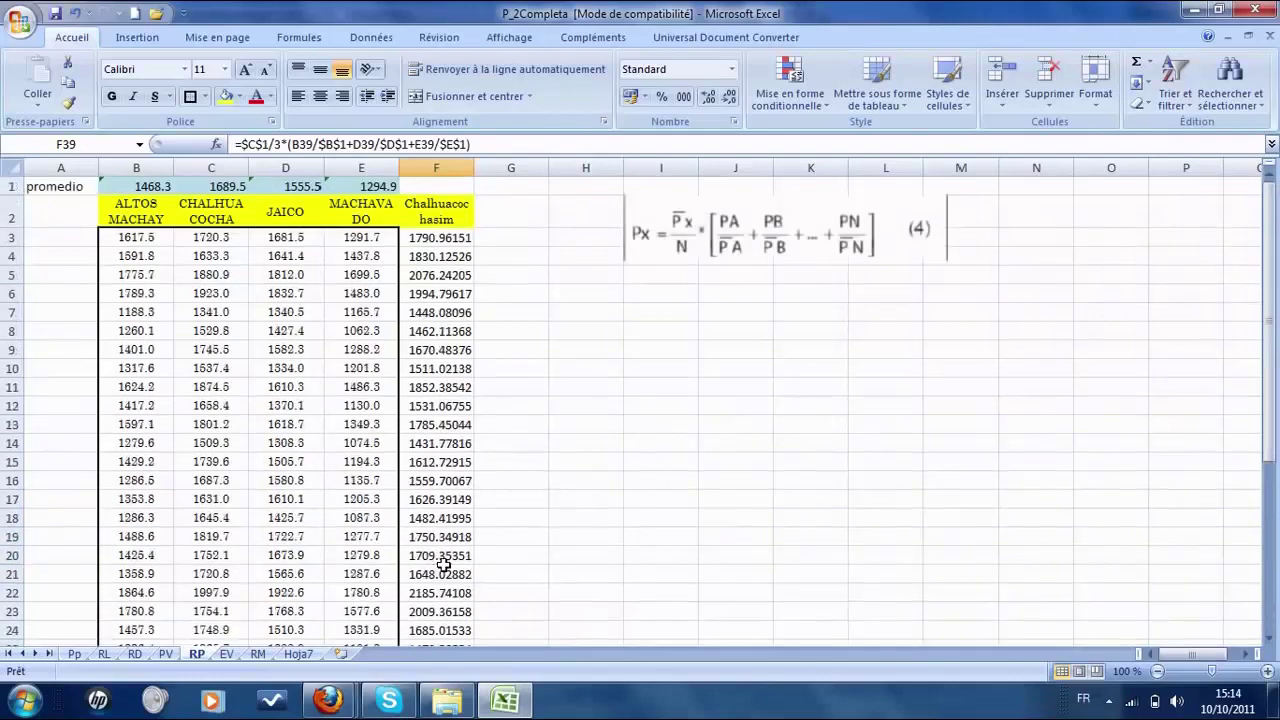
pyautogui.scroll(-3, 443, 565)
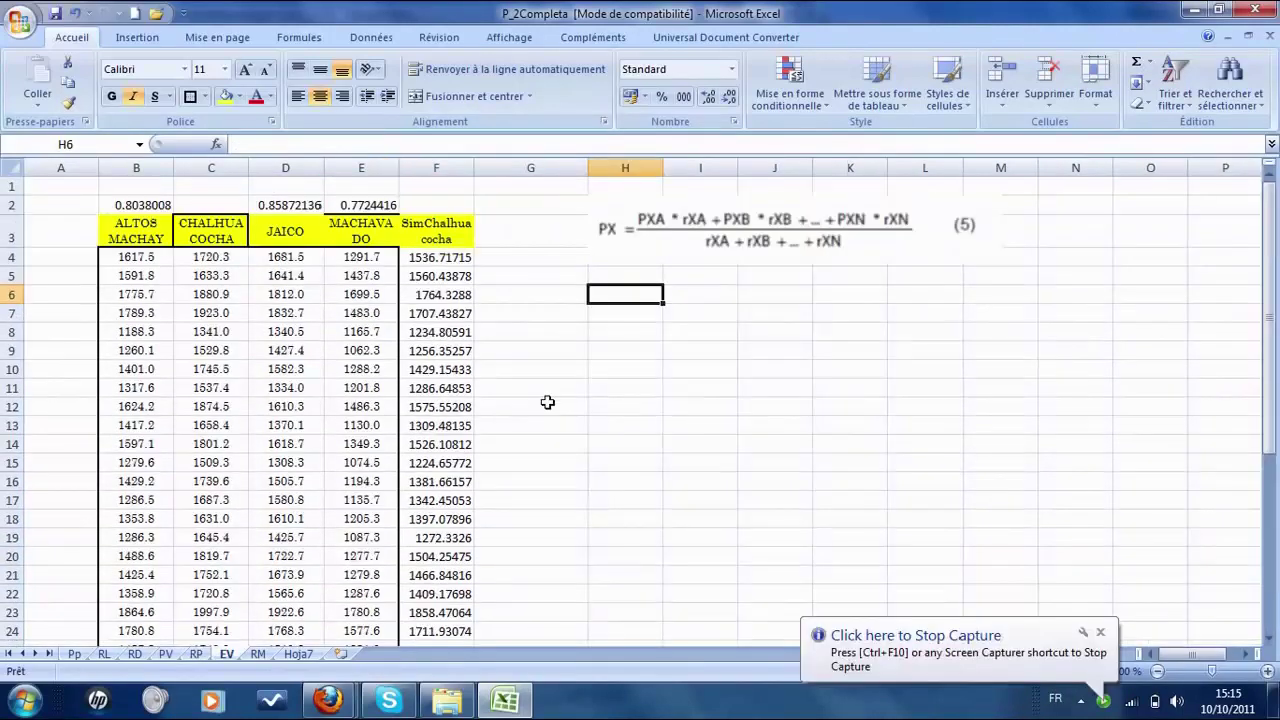
# Inspect the correlation coefficients in B2, D2 and E2 on the EV sheet against the CHALHUACOCHA station.
pyautogui.click(548, 402)
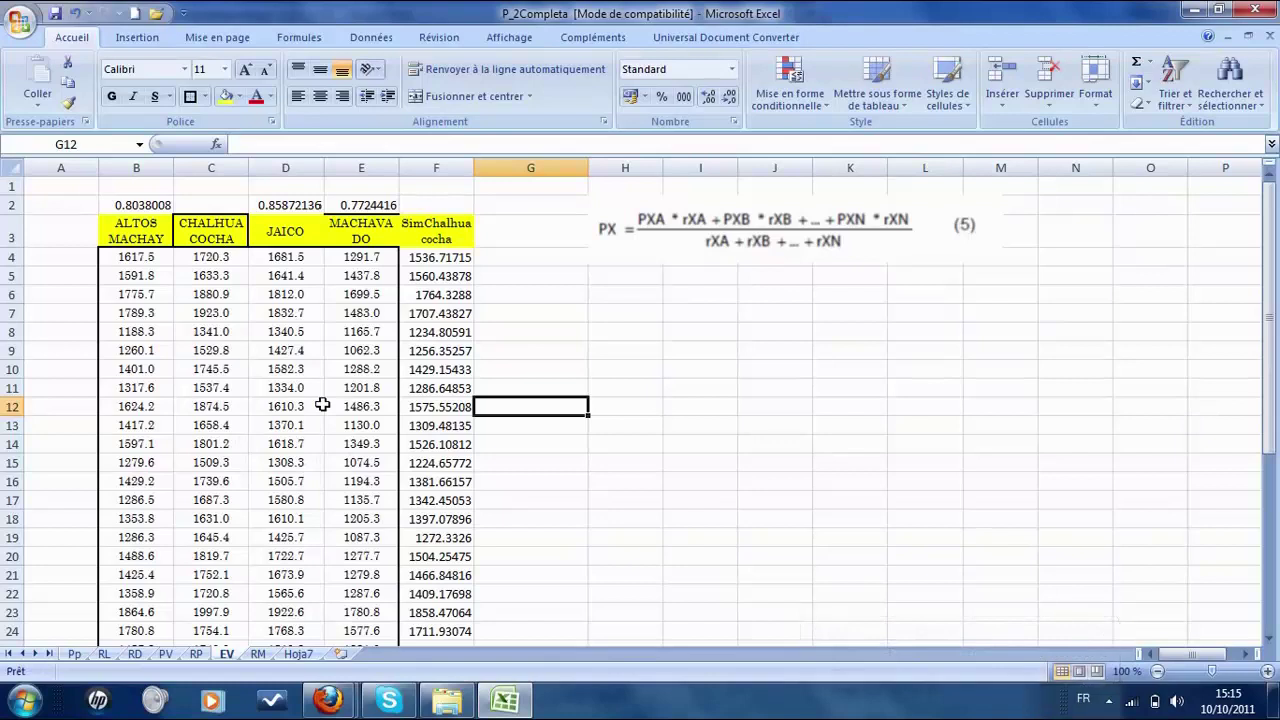
pyautogui.click(144, 205)
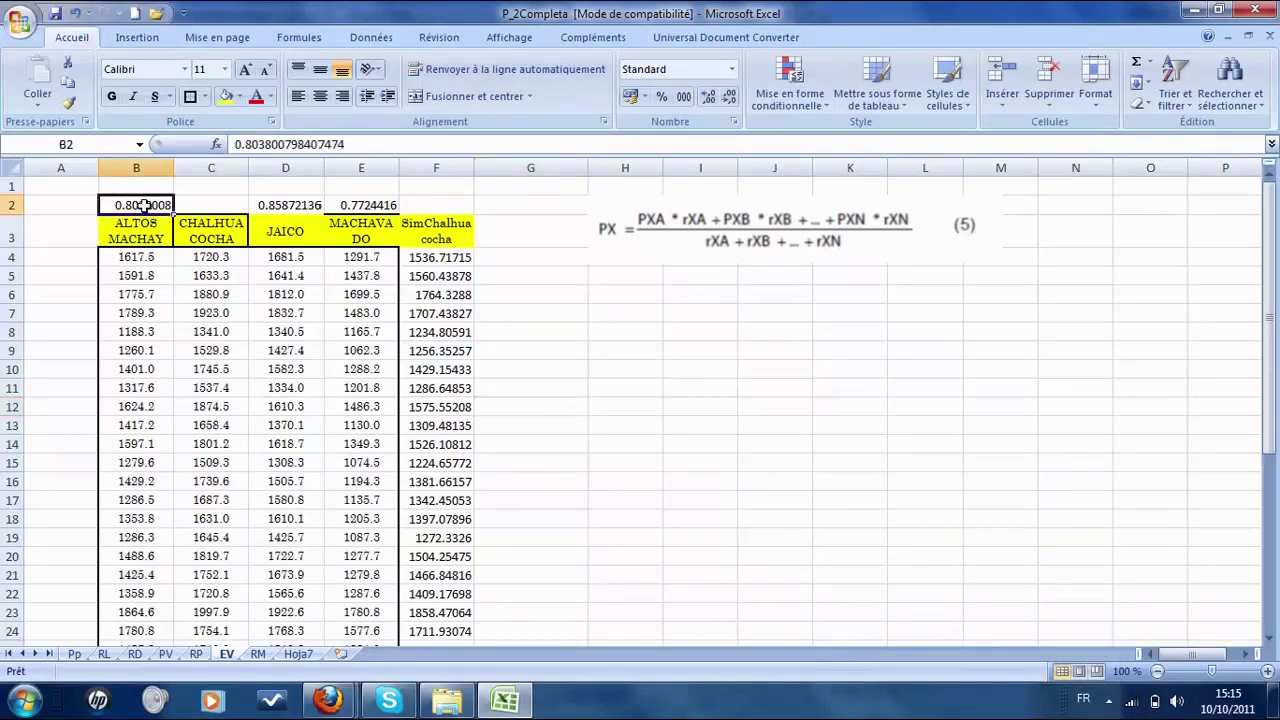
pyautogui.click(282, 205)
pyautogui.click(365, 205)
pyautogui.click(297, 205)
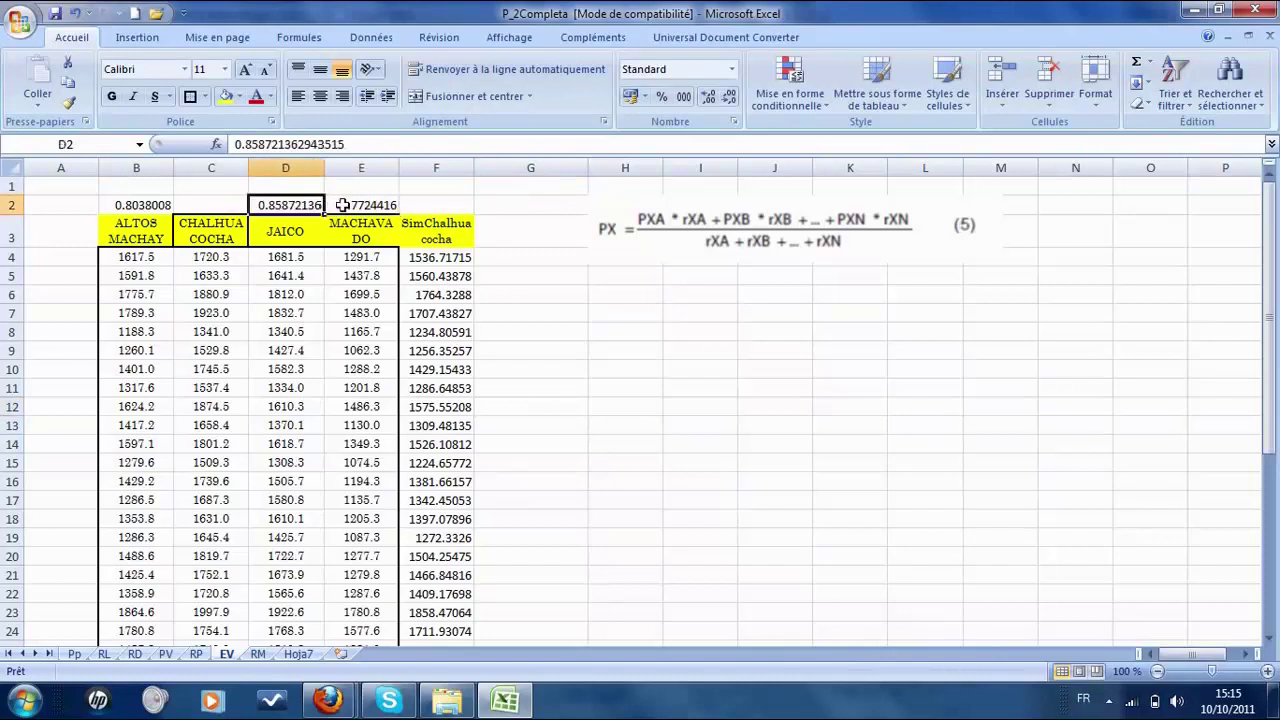
pyautogui.click(360, 205)
pyautogui.click(302, 205)
pyautogui.click(143, 205)
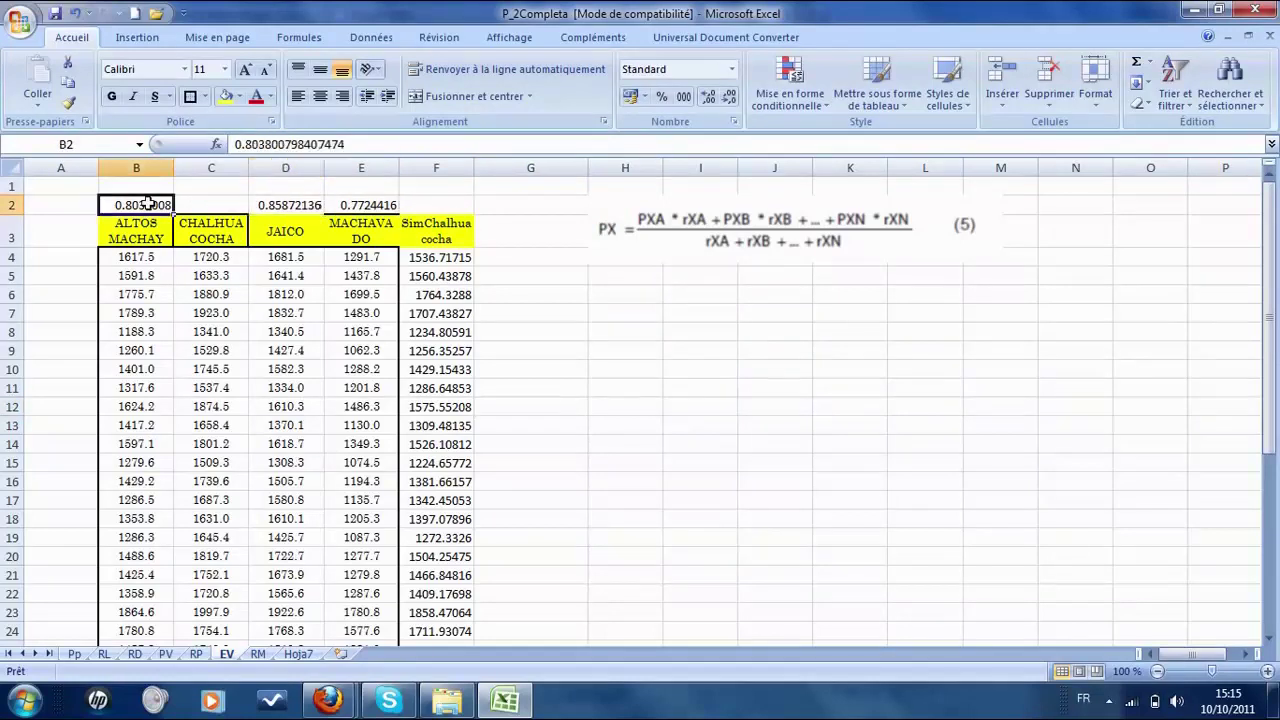
pyautogui.click(138, 231)
pyautogui.click(207, 260)
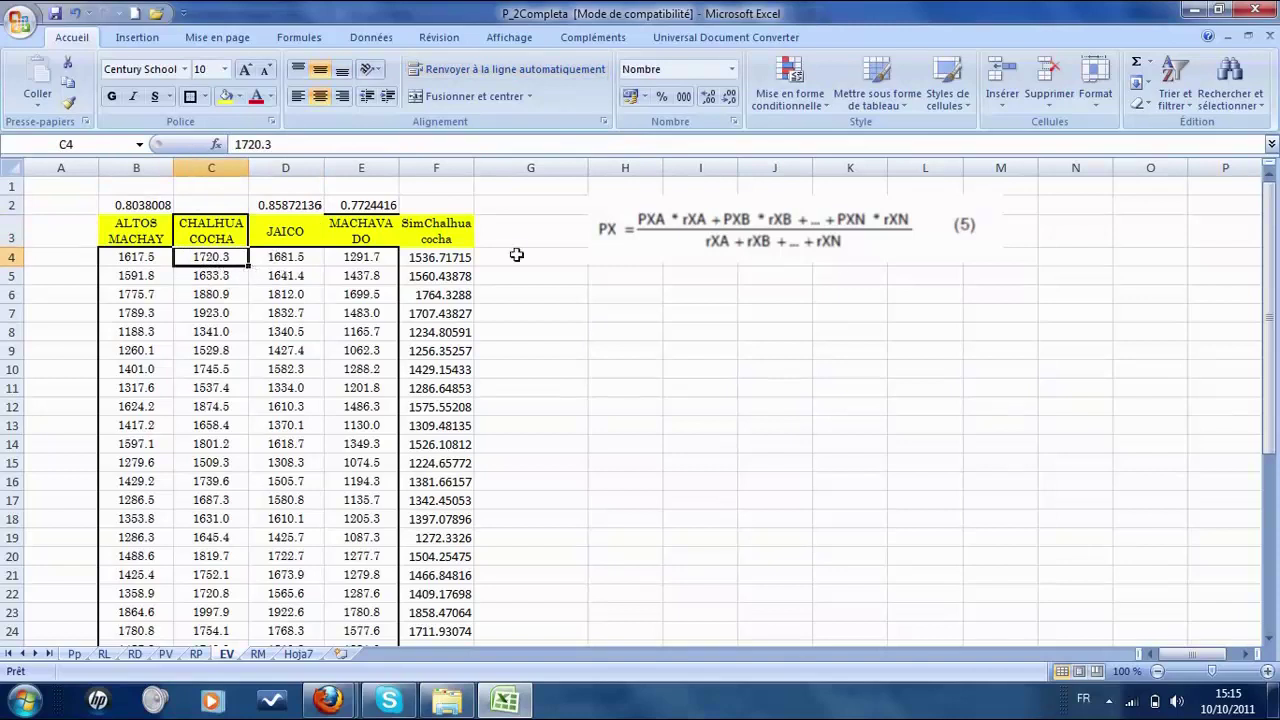
# Enlarge the picture of equation (5) beside the EV data table.
pyautogui.click(668, 226)
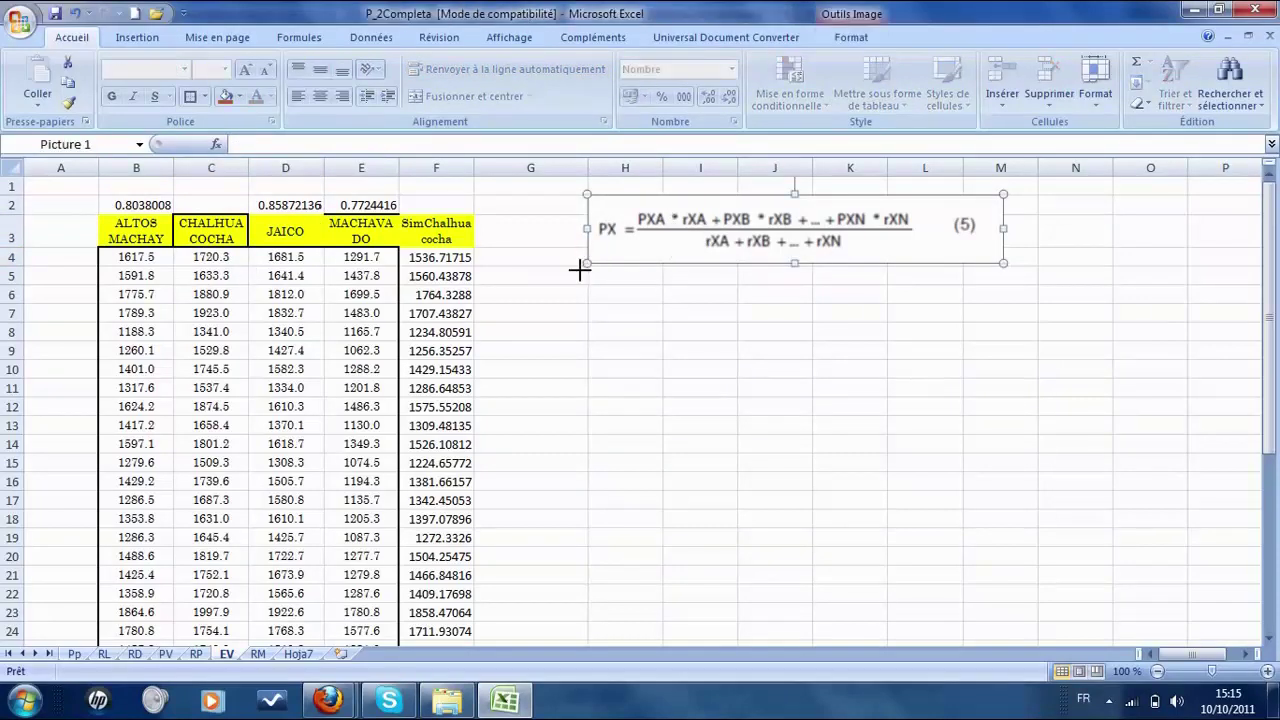
pyautogui.moveTo(580, 270); pyautogui.dragTo(604, 279)
pyautogui.click(790, 292)
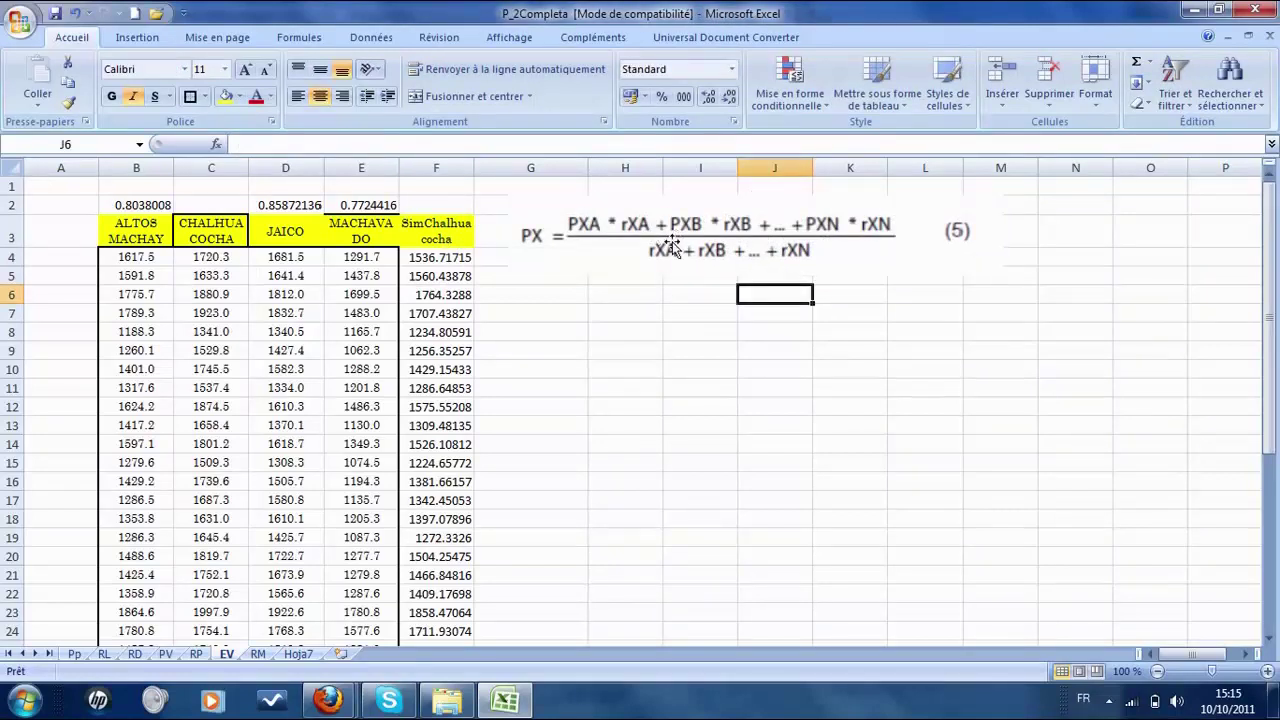
# Match the terms of equation (5) to the row 4 rainfall values and row 2 coefficients of the three neighbouring stations.
pyautogui.click(221, 258)
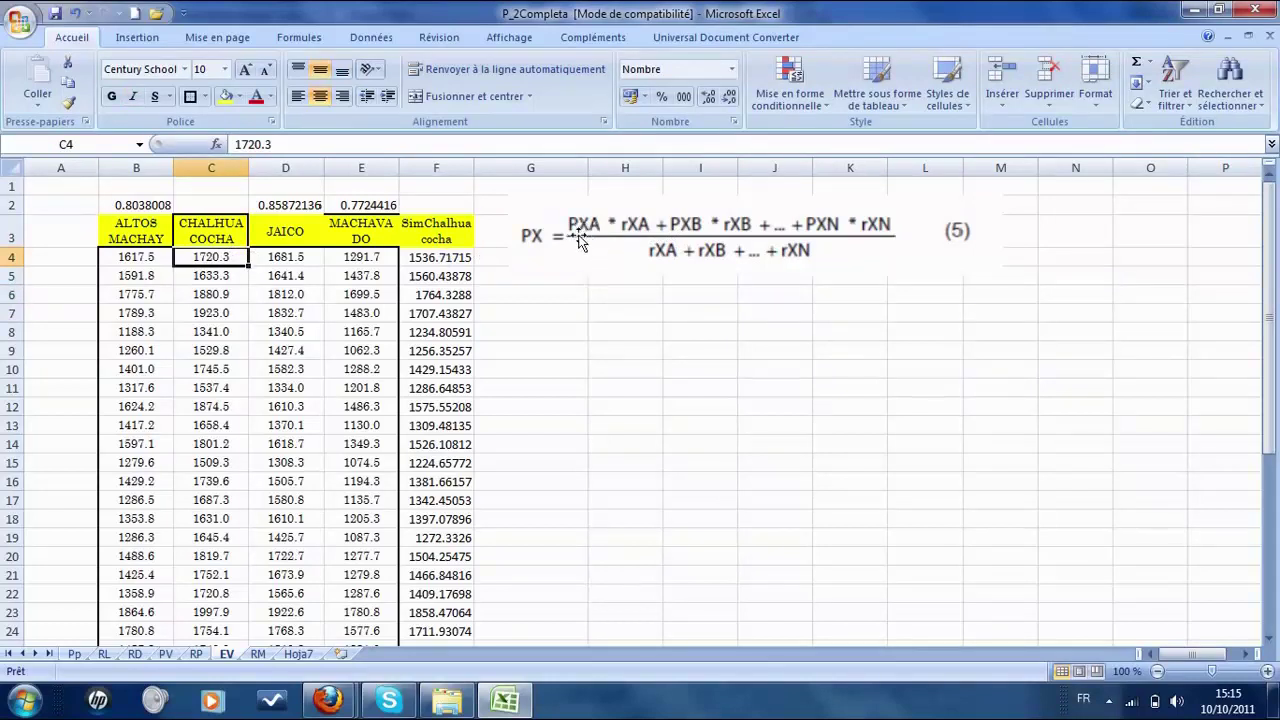
pyautogui.click(148, 257)
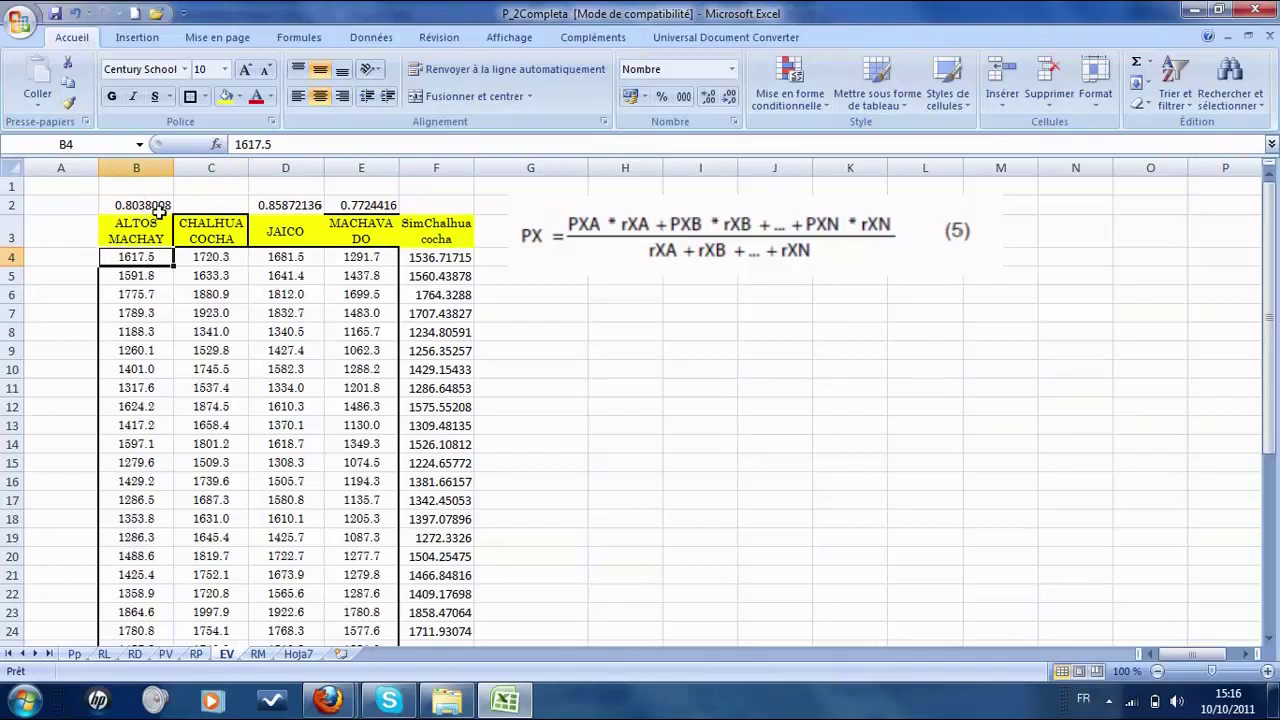
pyautogui.click(285, 257)
pyautogui.click(287, 207)
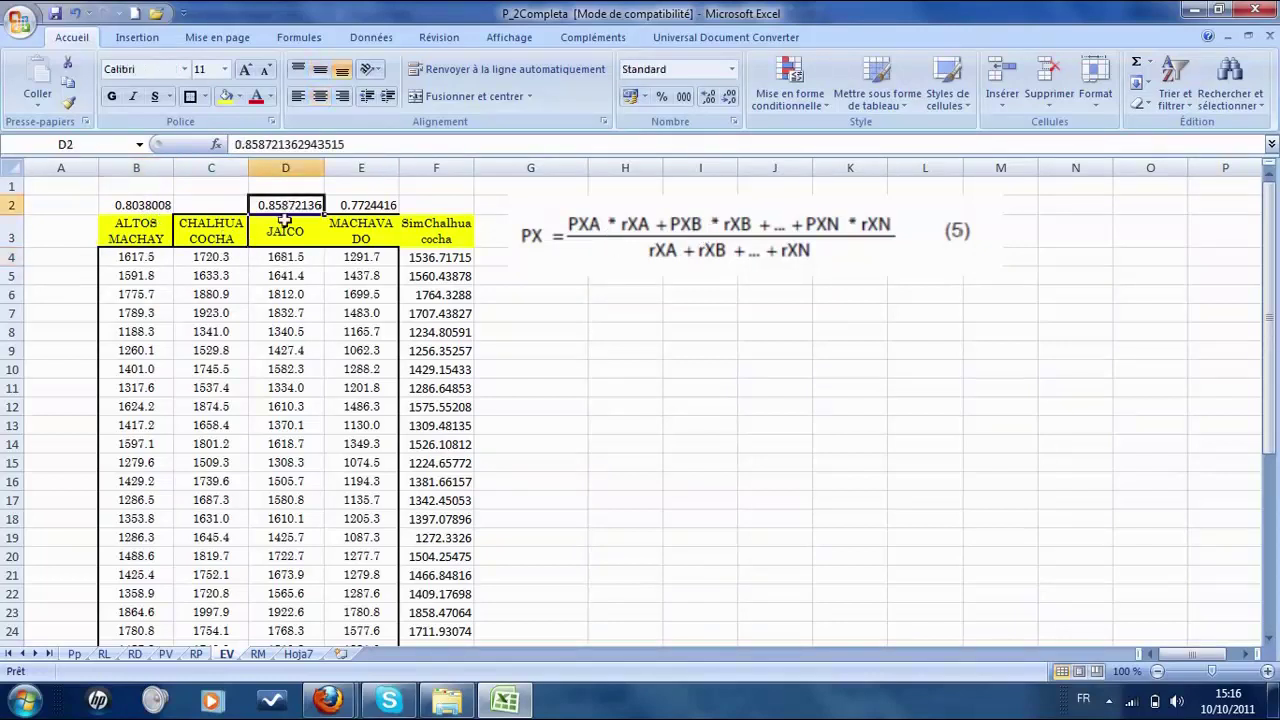
pyautogui.click(376, 260)
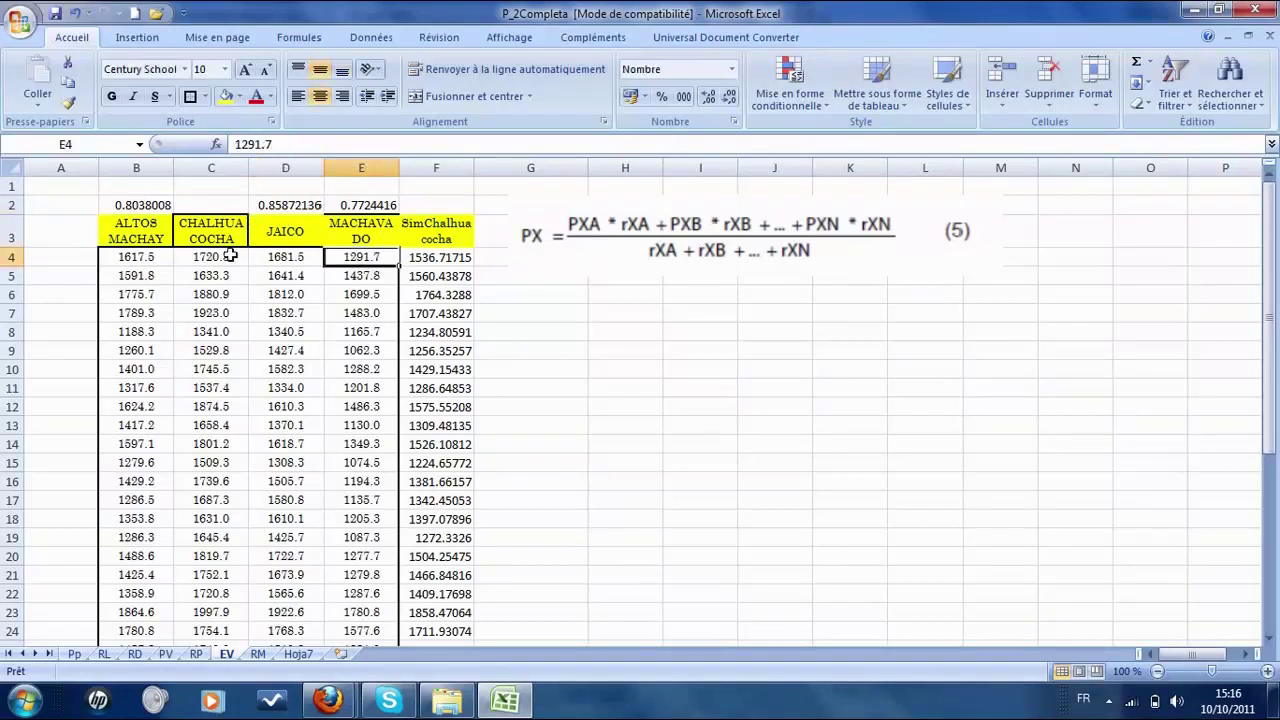
pyautogui.click(368, 203)
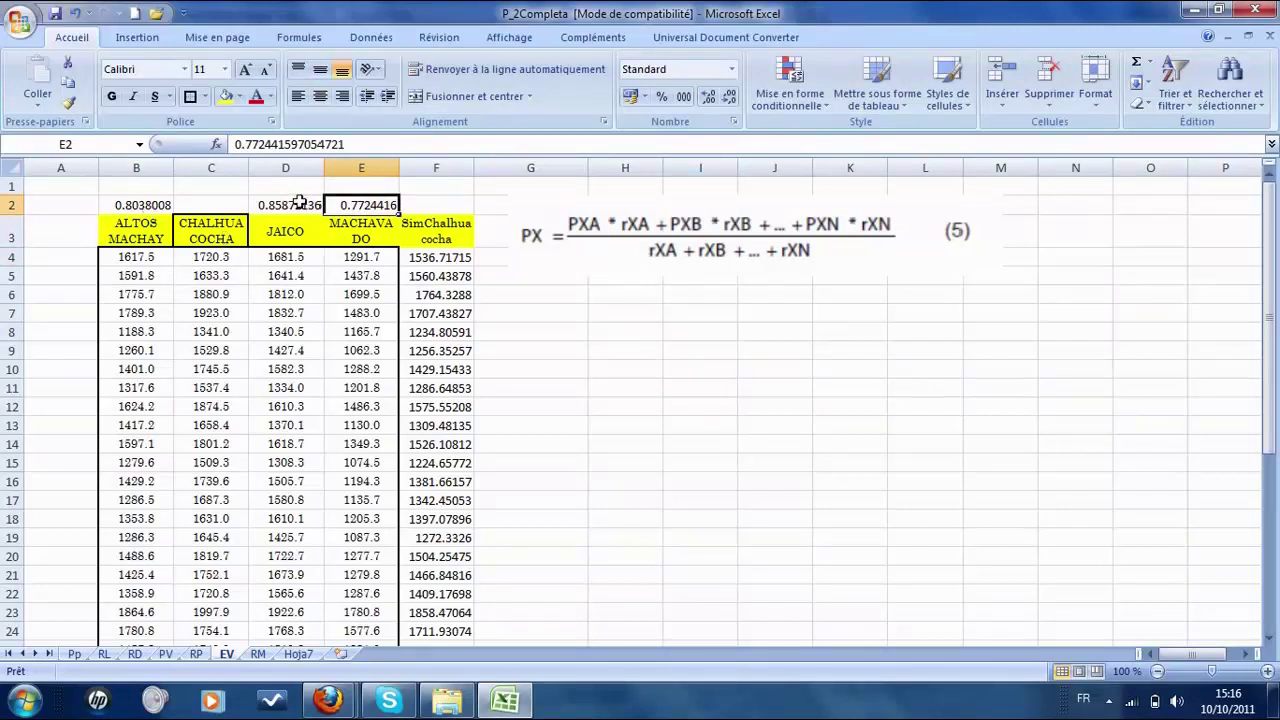
pyautogui.click(680, 240)
pyautogui.click(670, 308)
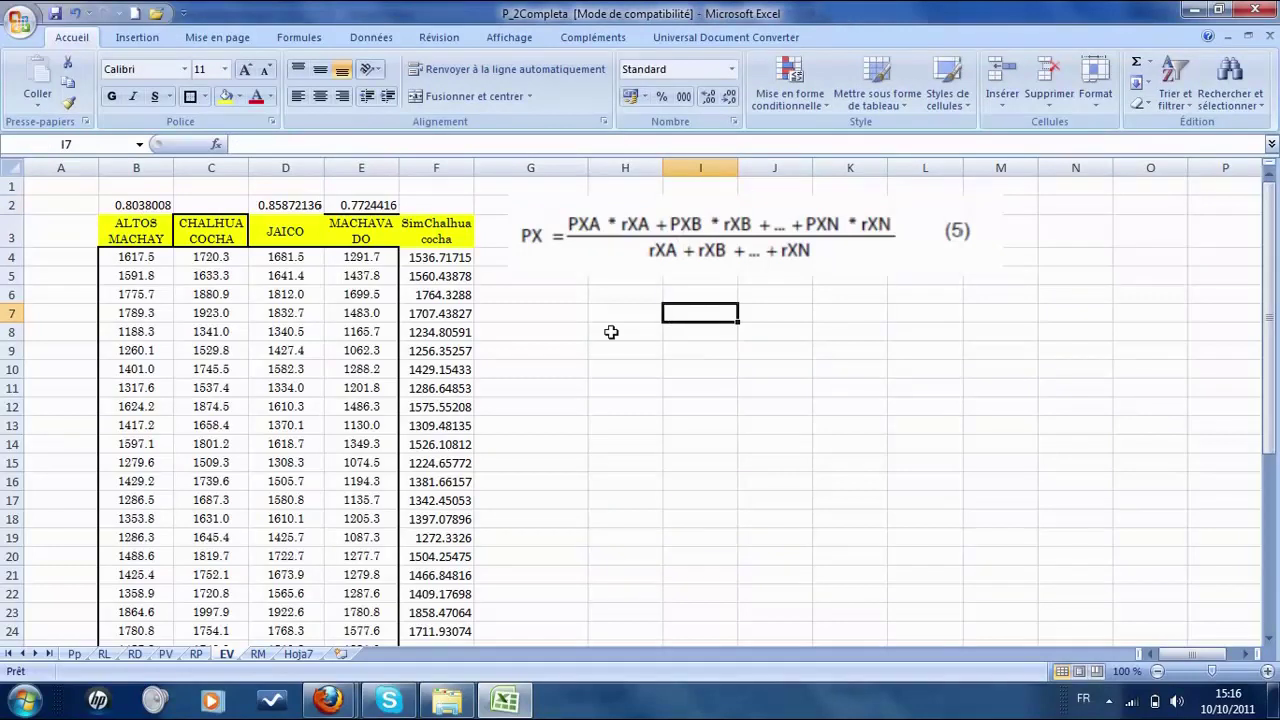
pyautogui.click(551, 318)
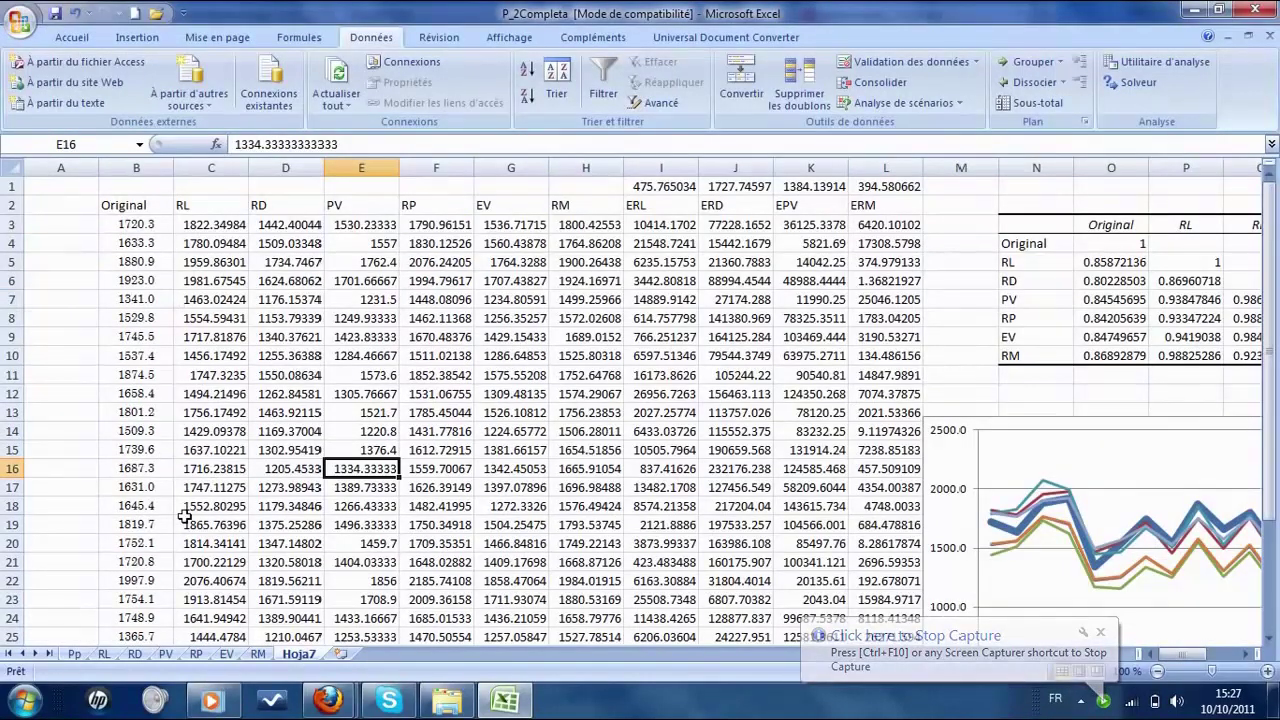
# Compare the original CHALHUACOCHA records C3:C29 on the PV sheet with the simulated averages F3:F29.
pyautogui.click(88, 431)
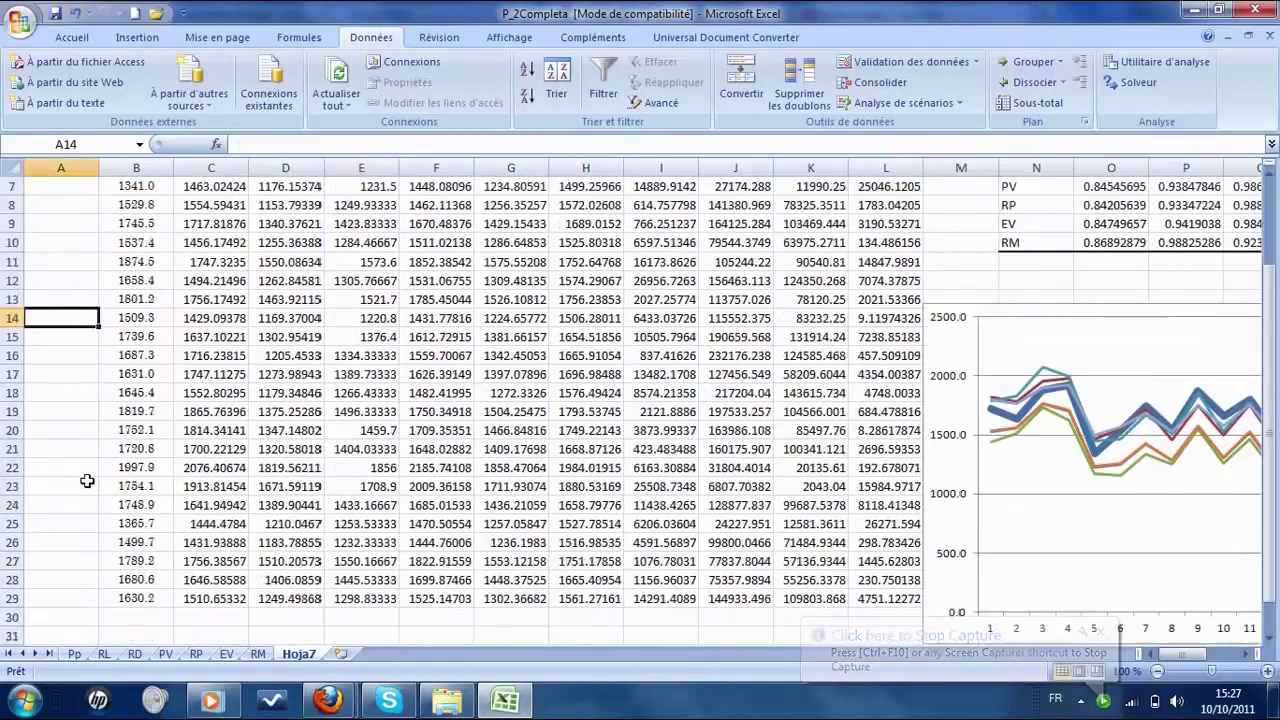
pyautogui.click(166, 653)
pyautogui.click(220, 240)
pyautogui.moveTo(218, 252); pyautogui.dragTo(201, 520)
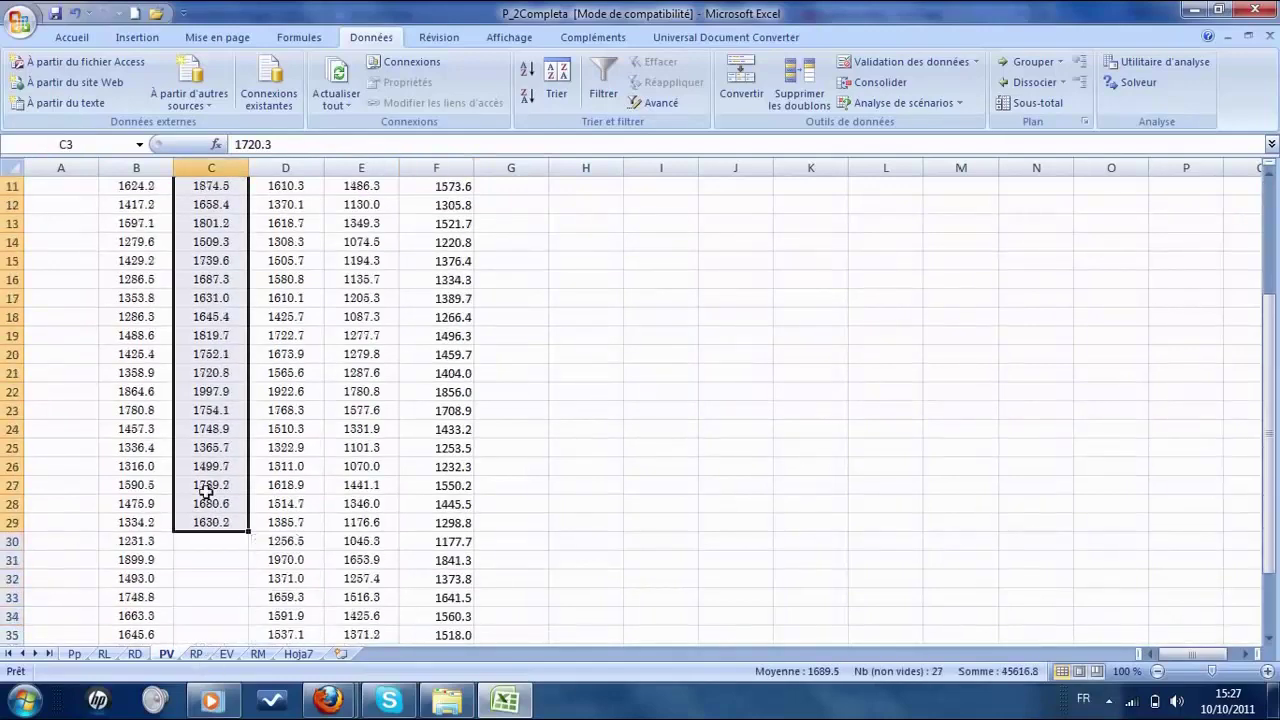
pyautogui.scroll(4, 262, 408)
pyautogui.moveTo(452, 242); pyautogui.dragTo(449, 614)
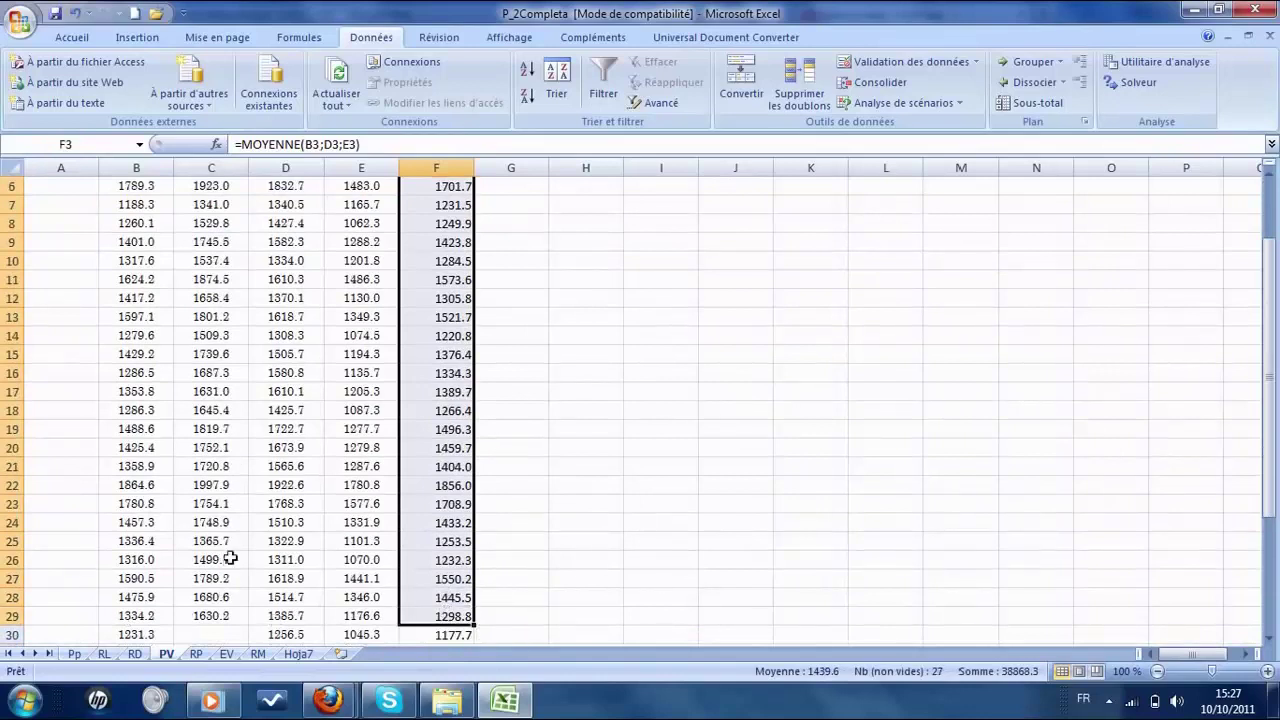
# Fill the simulated series RL to RM in C2:H29 on the Hoja7 sheet with yellow.
pyautogui.click(297, 654)
pyautogui.moveTo(217, 205); pyautogui.dragTo(585, 616)
pyautogui.click(80, 40)
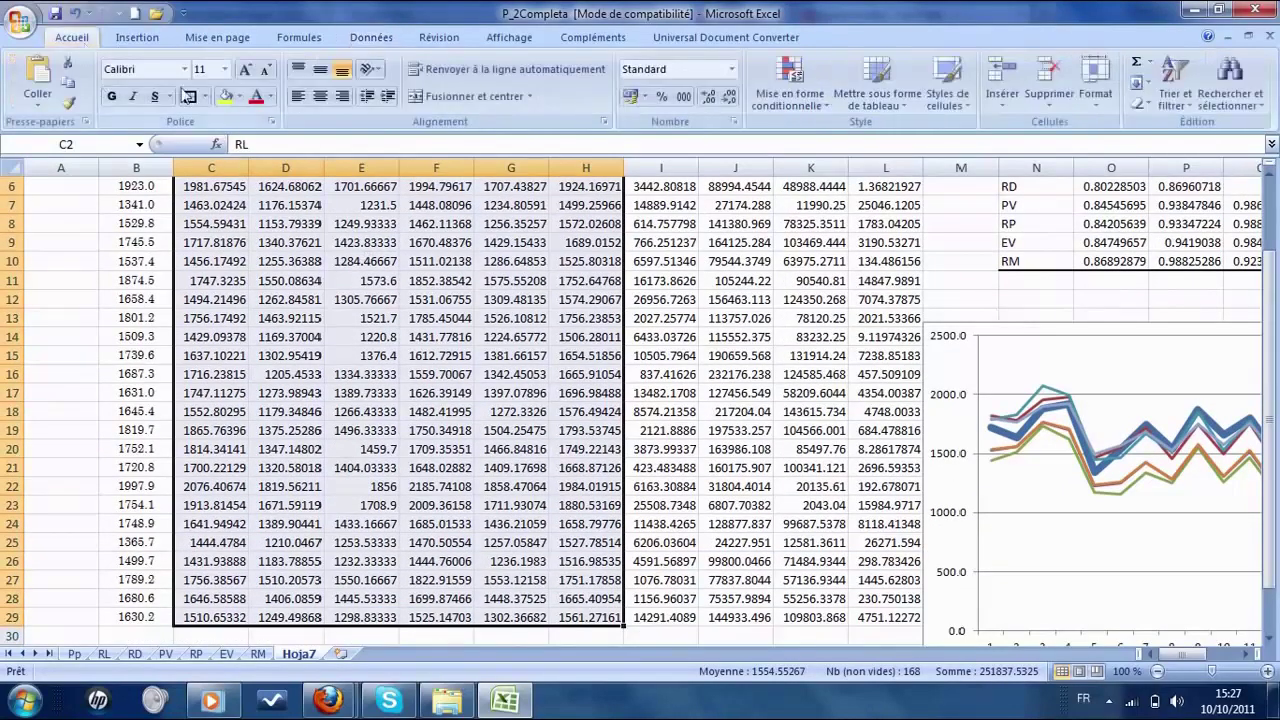
pyautogui.click(226, 96)
pyautogui.click(290, 358)
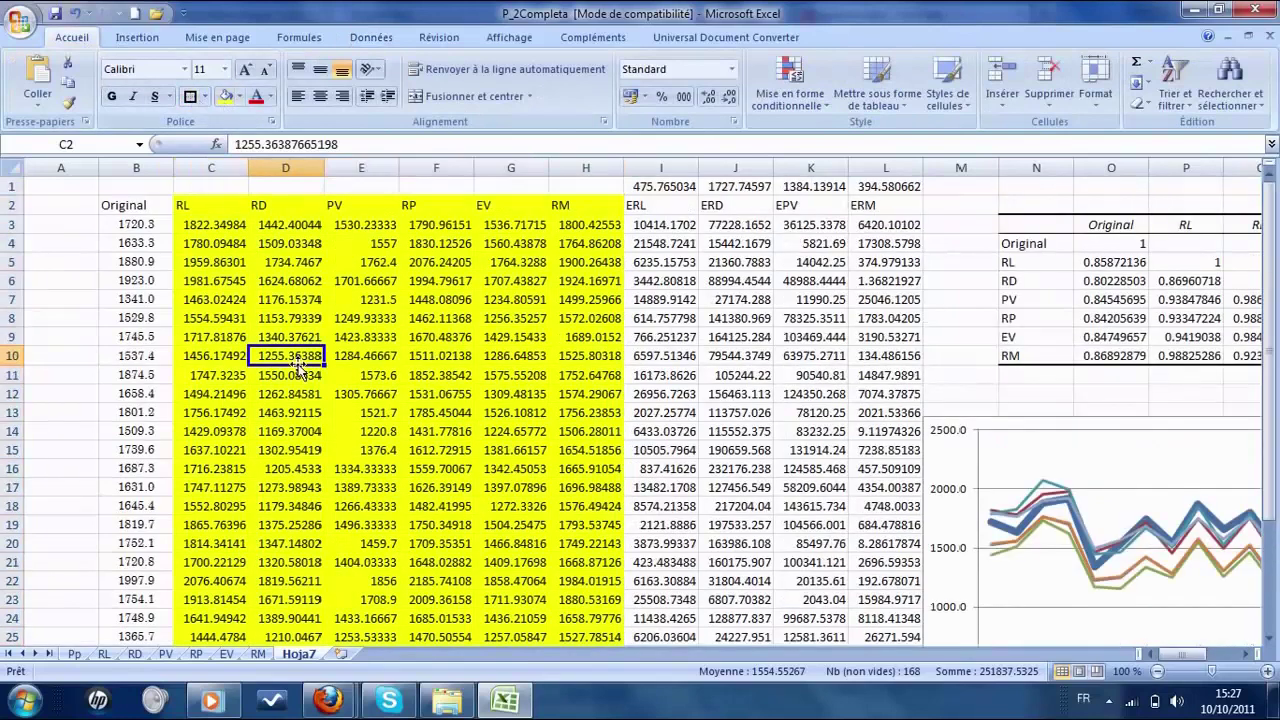
# Shade the Original series values in B3:B29 on Hoja7 with a tan theme colour.
pyautogui.click(208, 205)
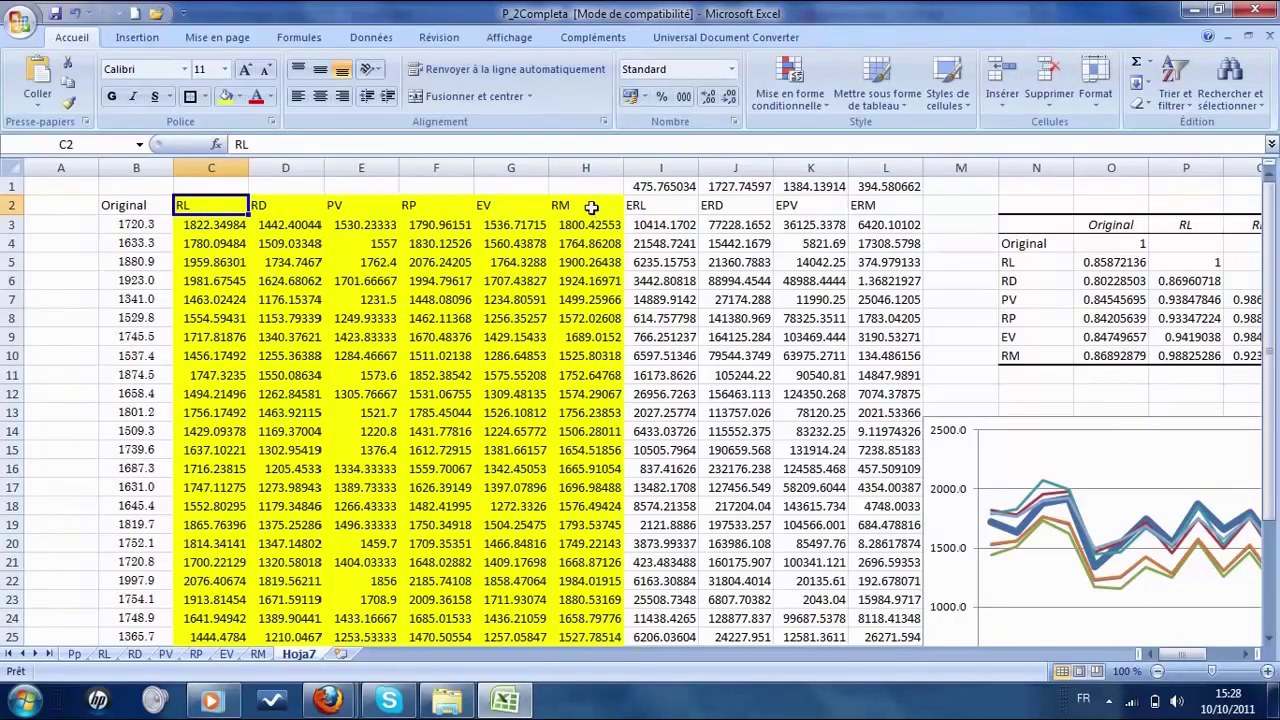
pyautogui.click(586, 244)
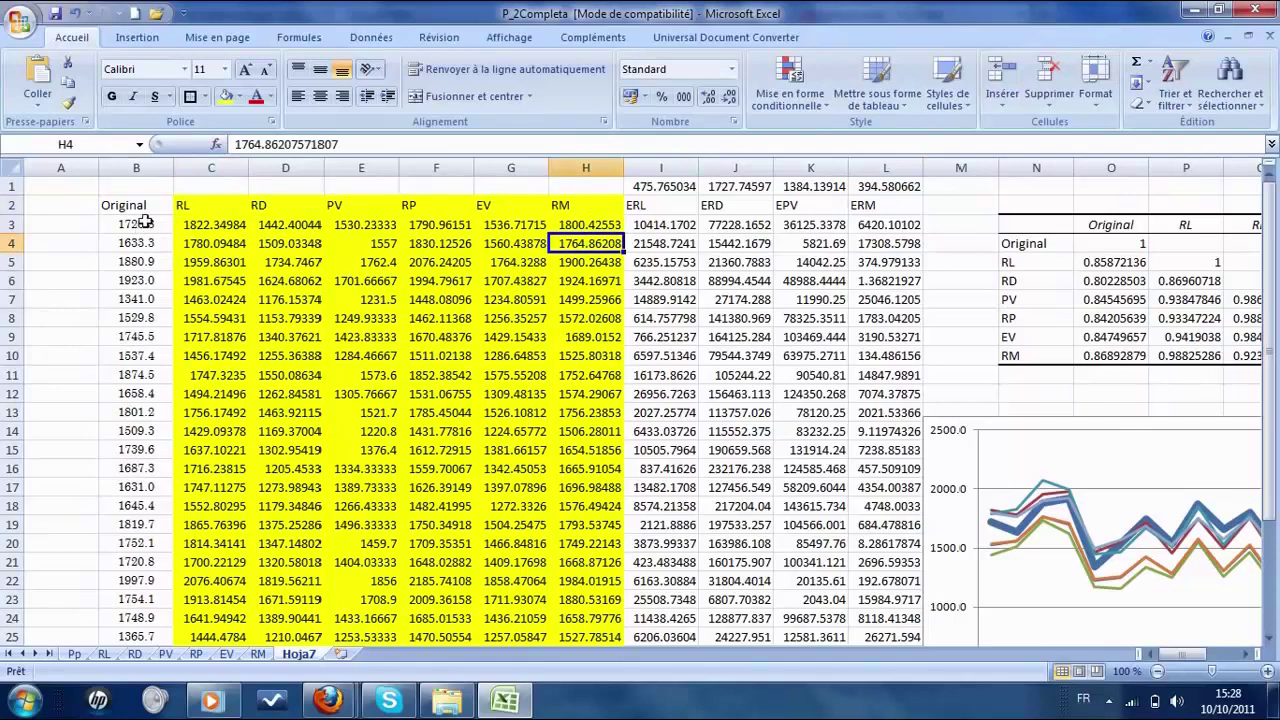
pyautogui.moveTo(145, 222); pyautogui.dragTo(137, 610)
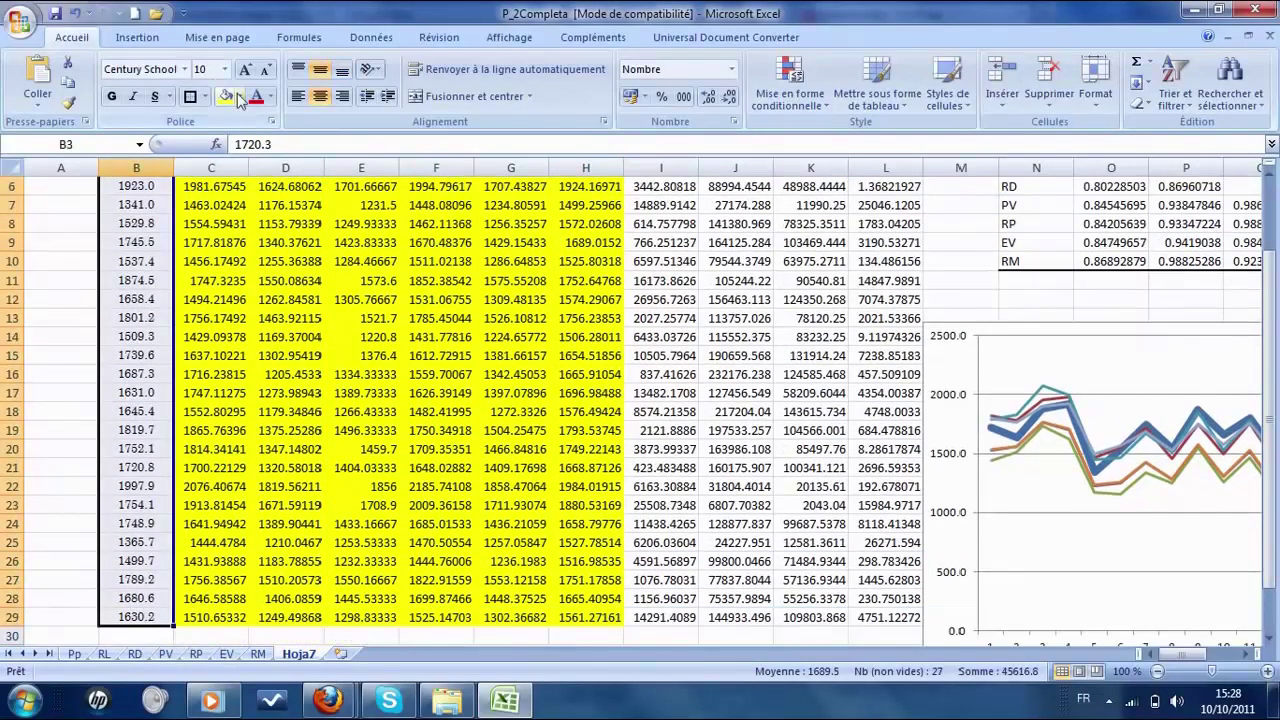
pyautogui.click(240, 97)
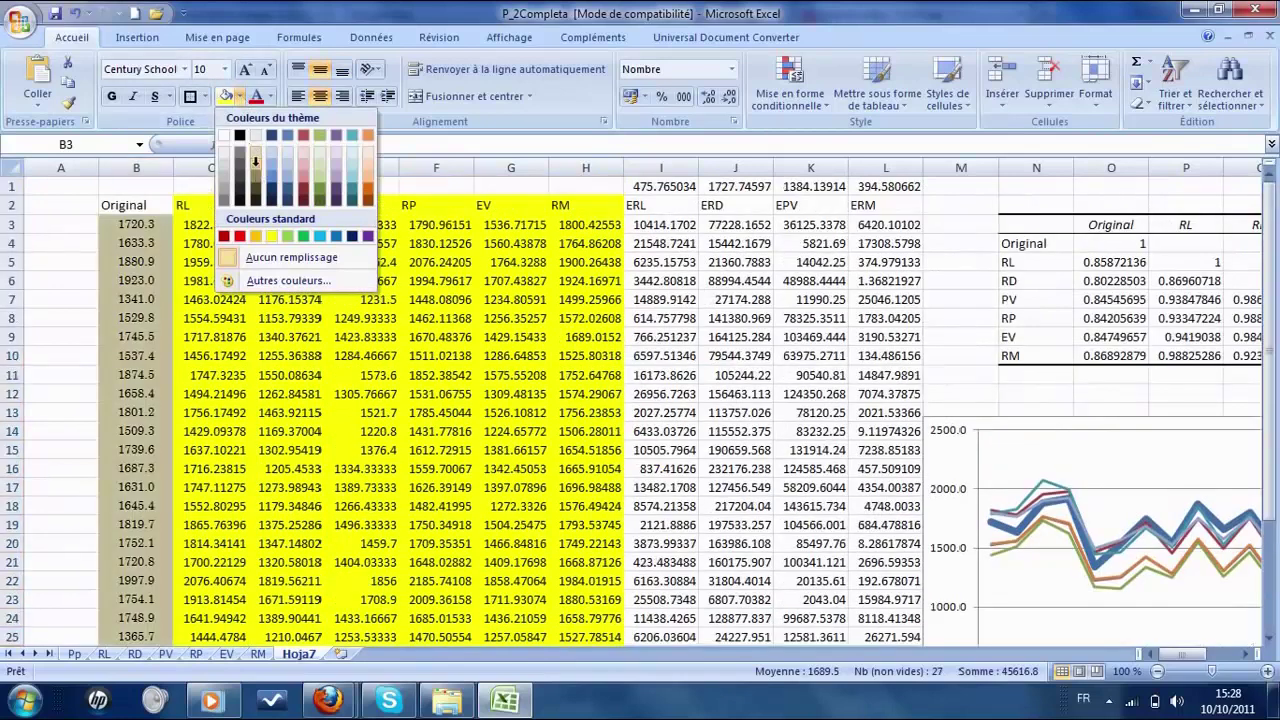
pyautogui.click(255, 161)
pyautogui.click(285, 318)
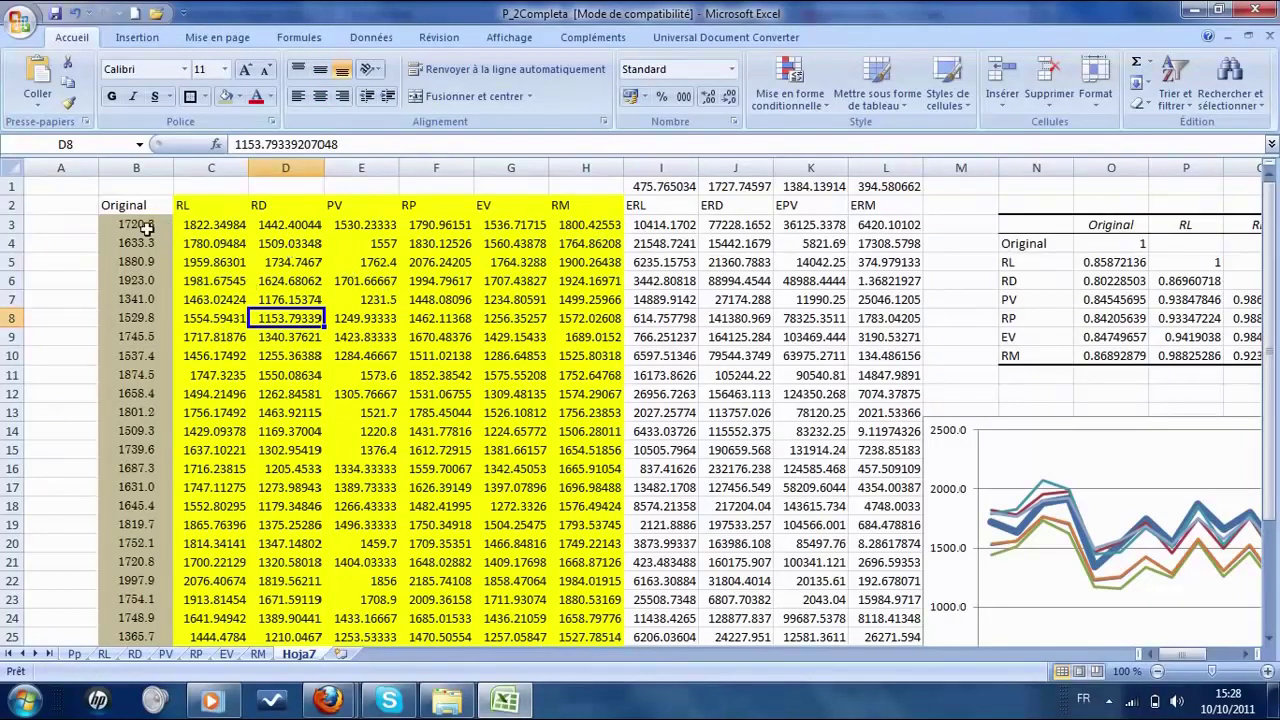
# Start a correlation analysis on Hoja7 with the Original to RM series in B2:H29 as the input range.
pyautogui.moveTo(142, 205); pyautogui.dragTo(380, 228)
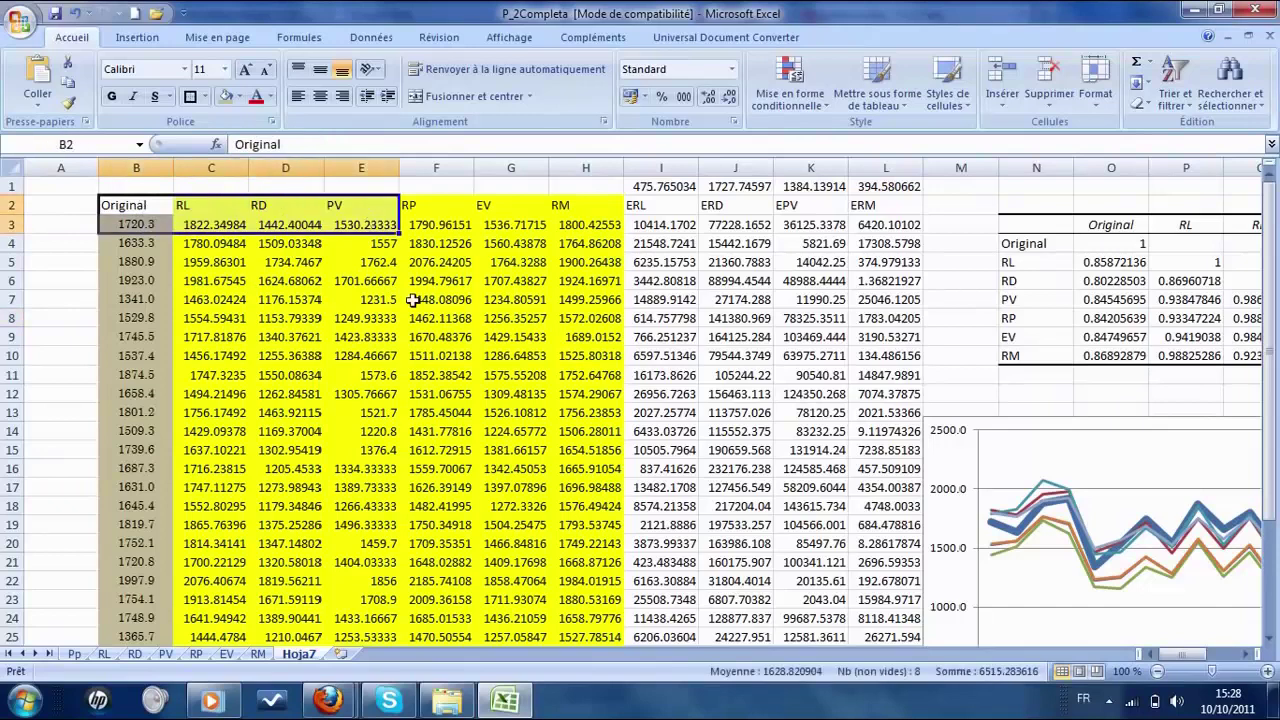
pyautogui.click(436, 300)
pyautogui.click(372, 40)
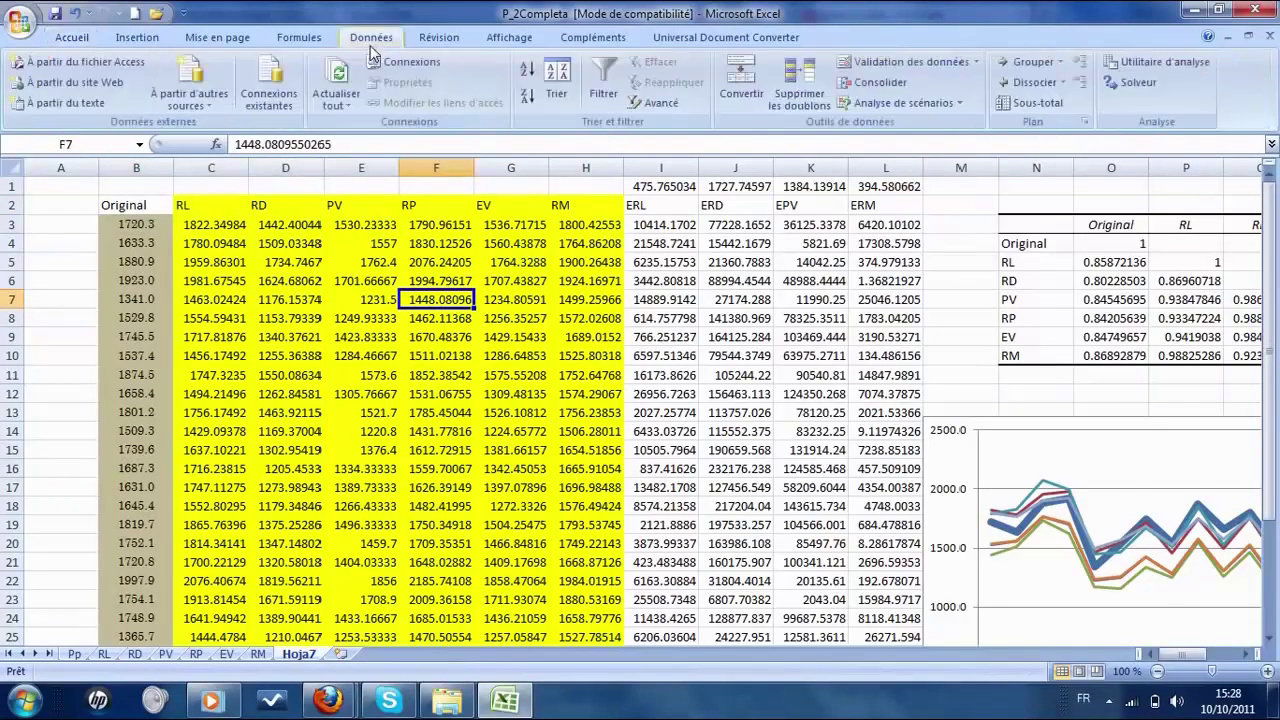
pyautogui.click(1165, 62)
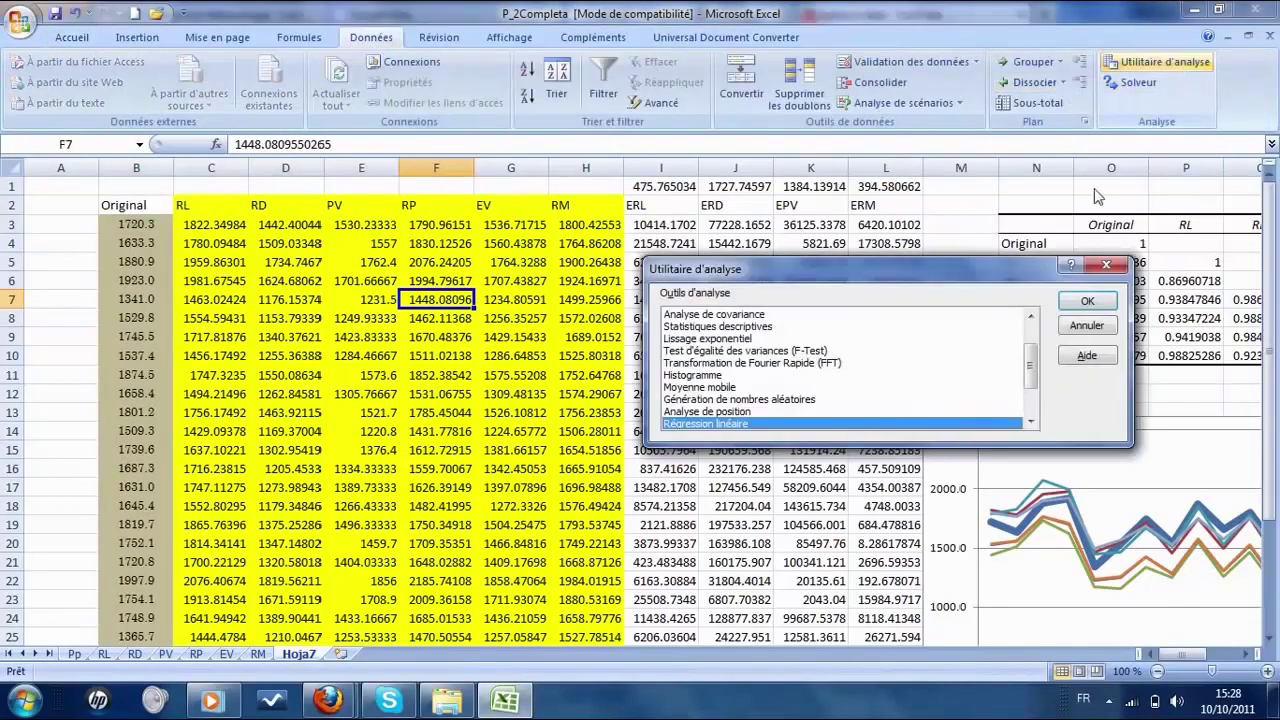
pyautogui.click(1032, 342)
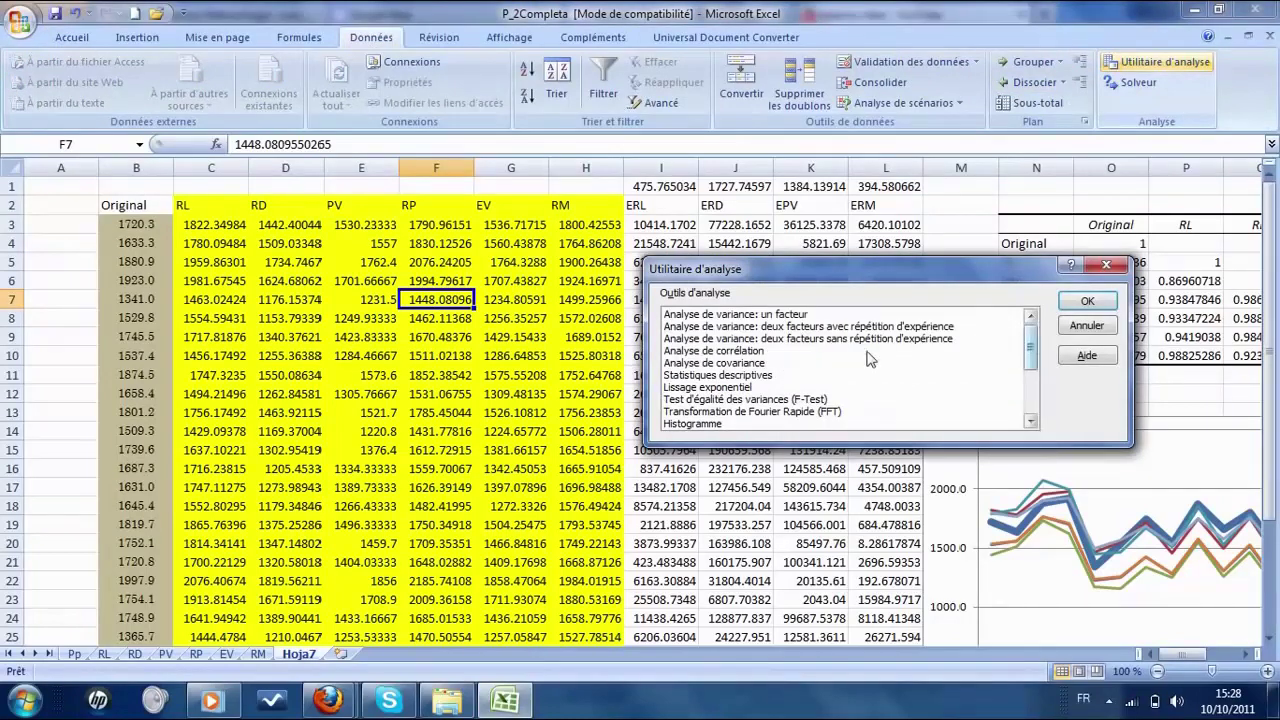
pyautogui.doubleClick(735, 351)
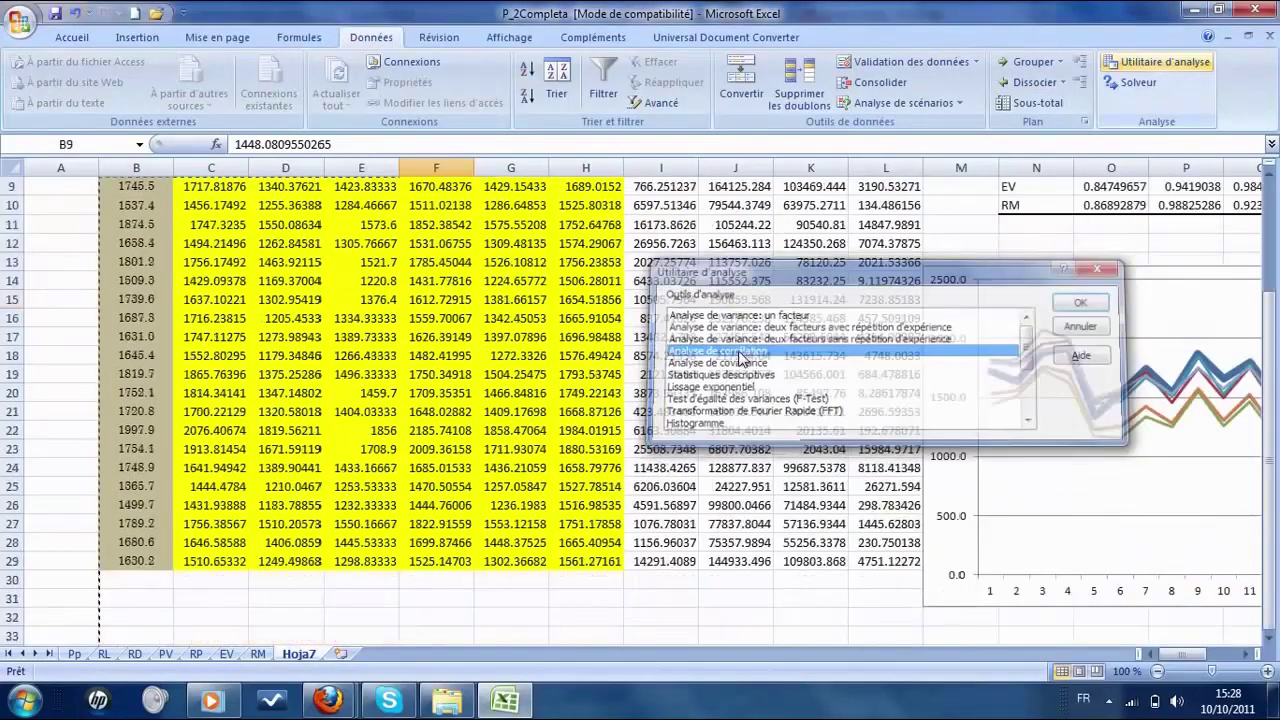
pyautogui.click(985, 292)
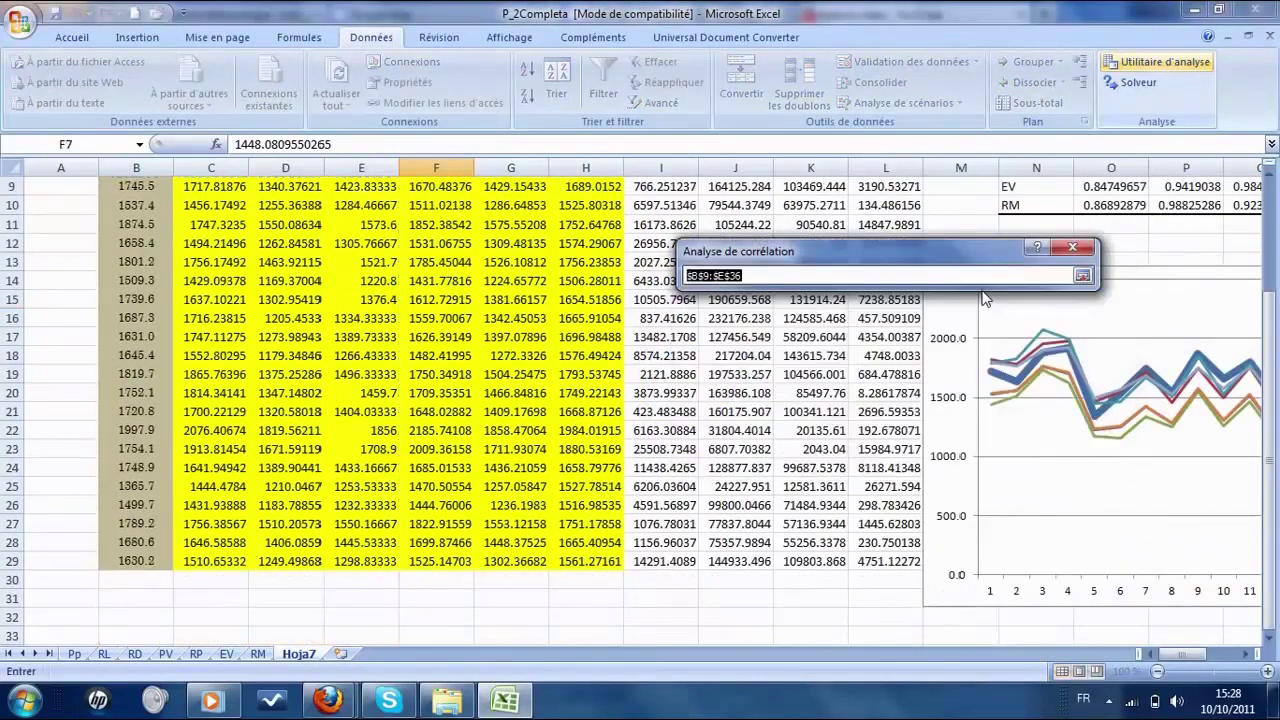
pyautogui.scroll(3, 385, 414)
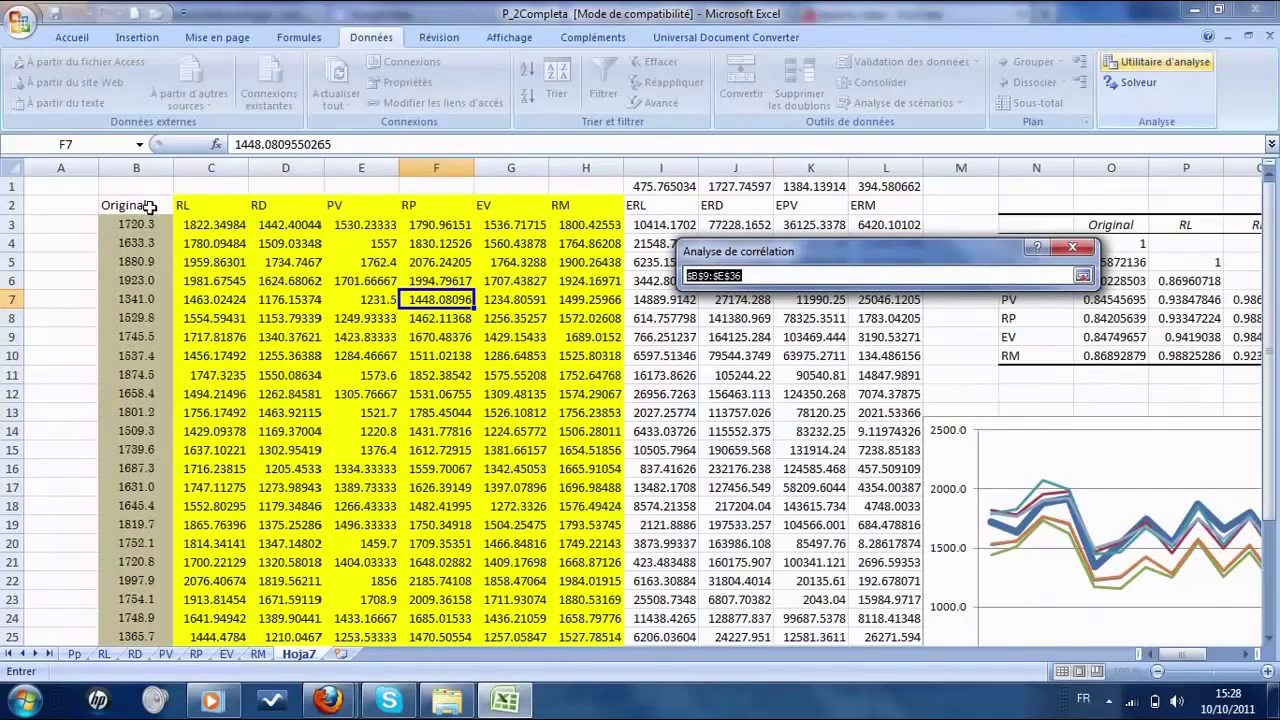
pyautogui.moveTo(148, 206); pyautogui.dragTo(585, 618)
pyautogui.scroll(2, 525, 468)
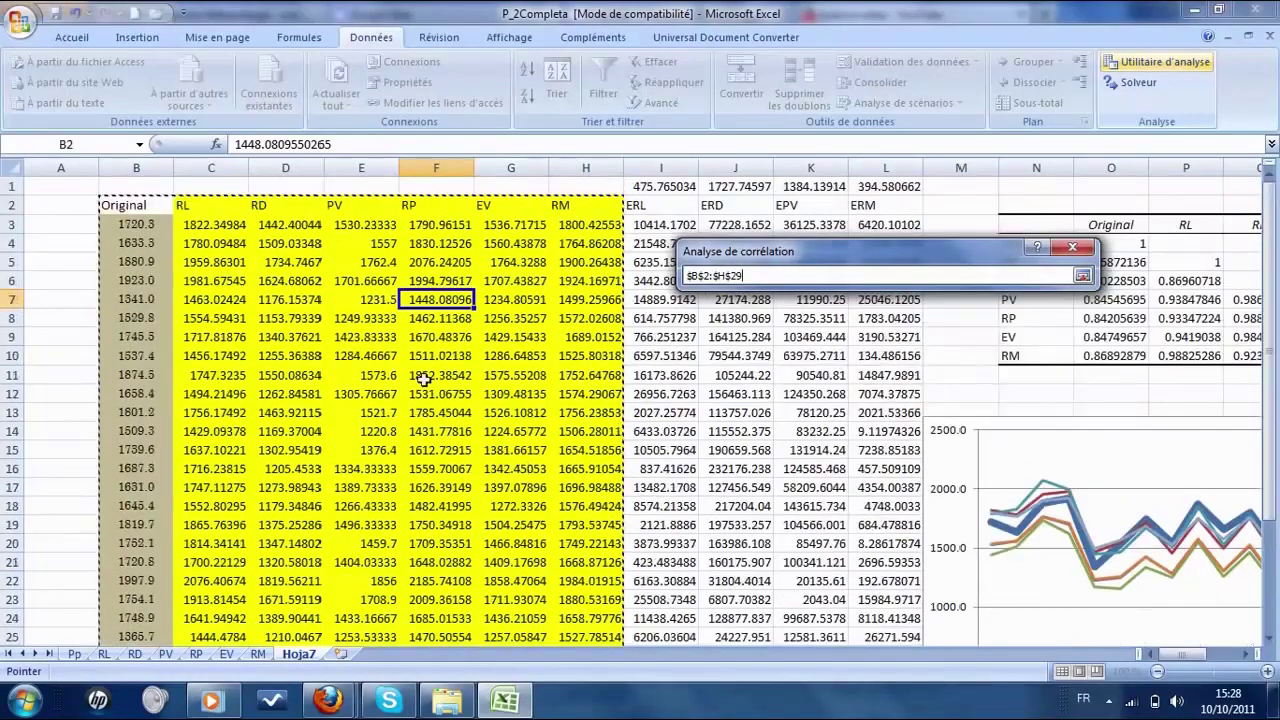
pyautogui.click(1081, 277)
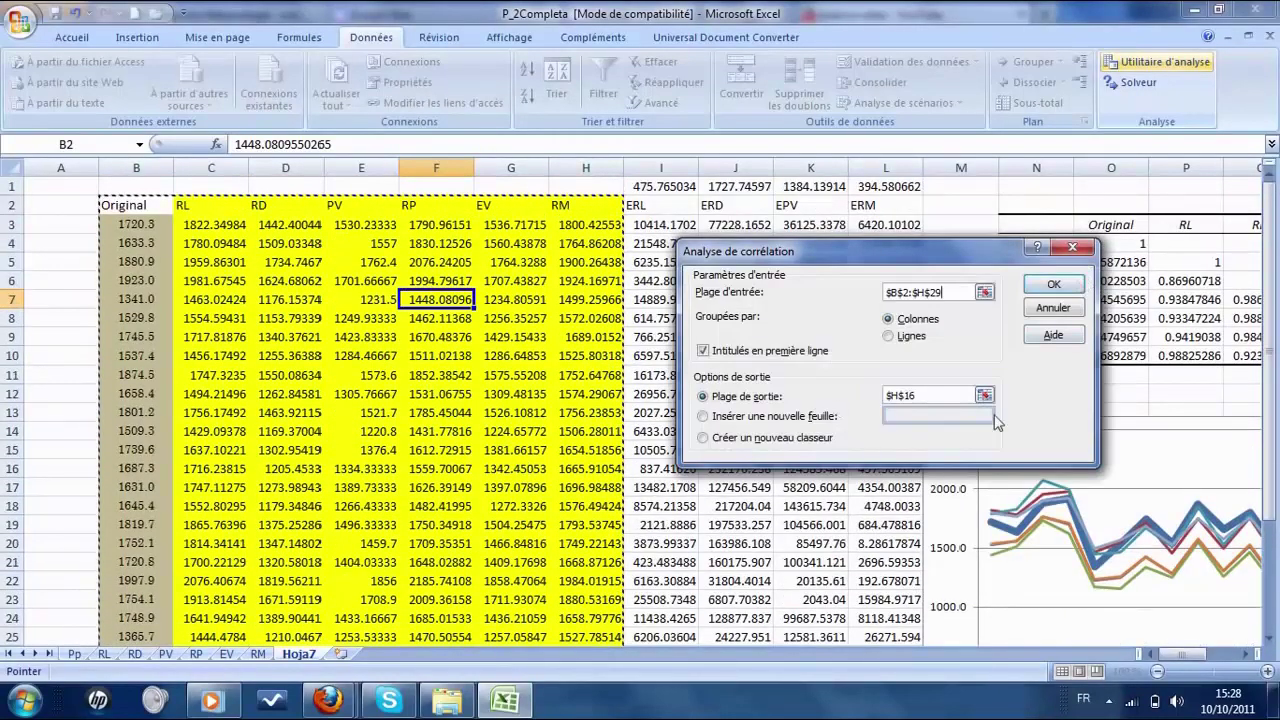
# Set the correlation output range to N33 below the chart and generate the matrix.
pyautogui.click(985, 395)
pyautogui.click(961, 394)
pyautogui.scroll(-6, 1075, 417)
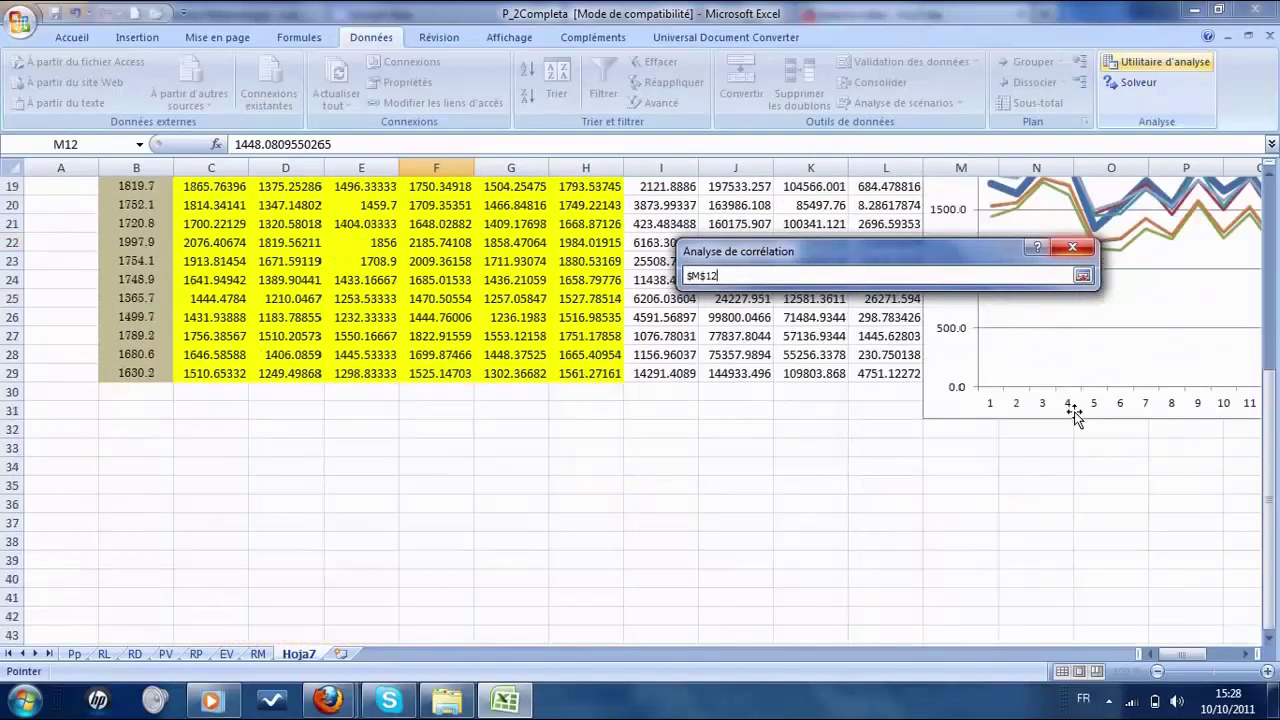
pyautogui.click(1036, 447)
pyautogui.click(1082, 276)
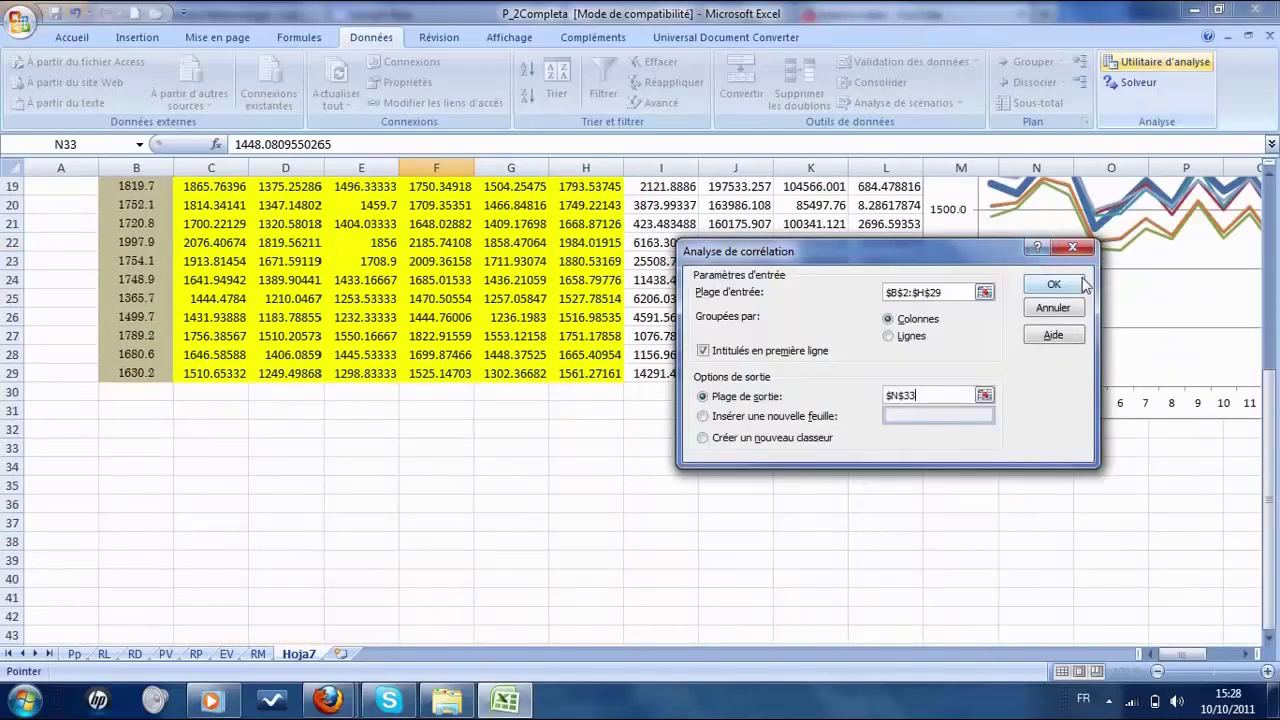
pyautogui.click(1053, 287)
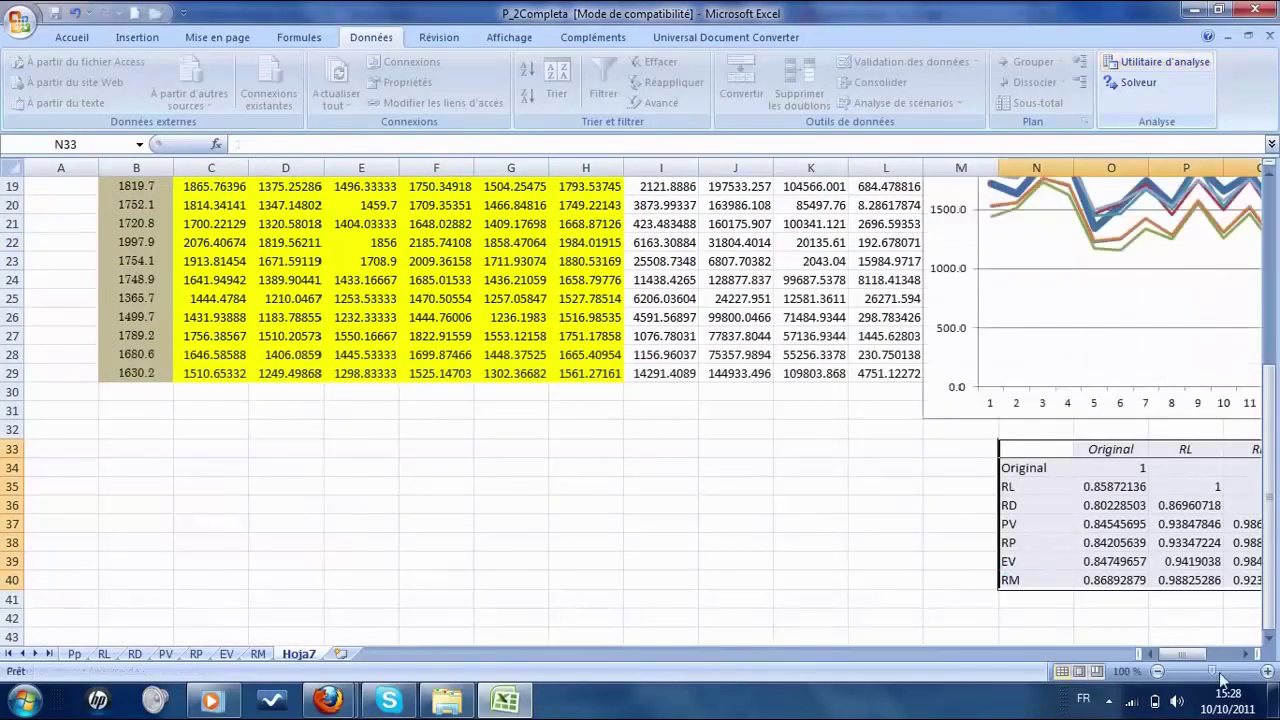
pyautogui.hscroll(7, 1248, 655)
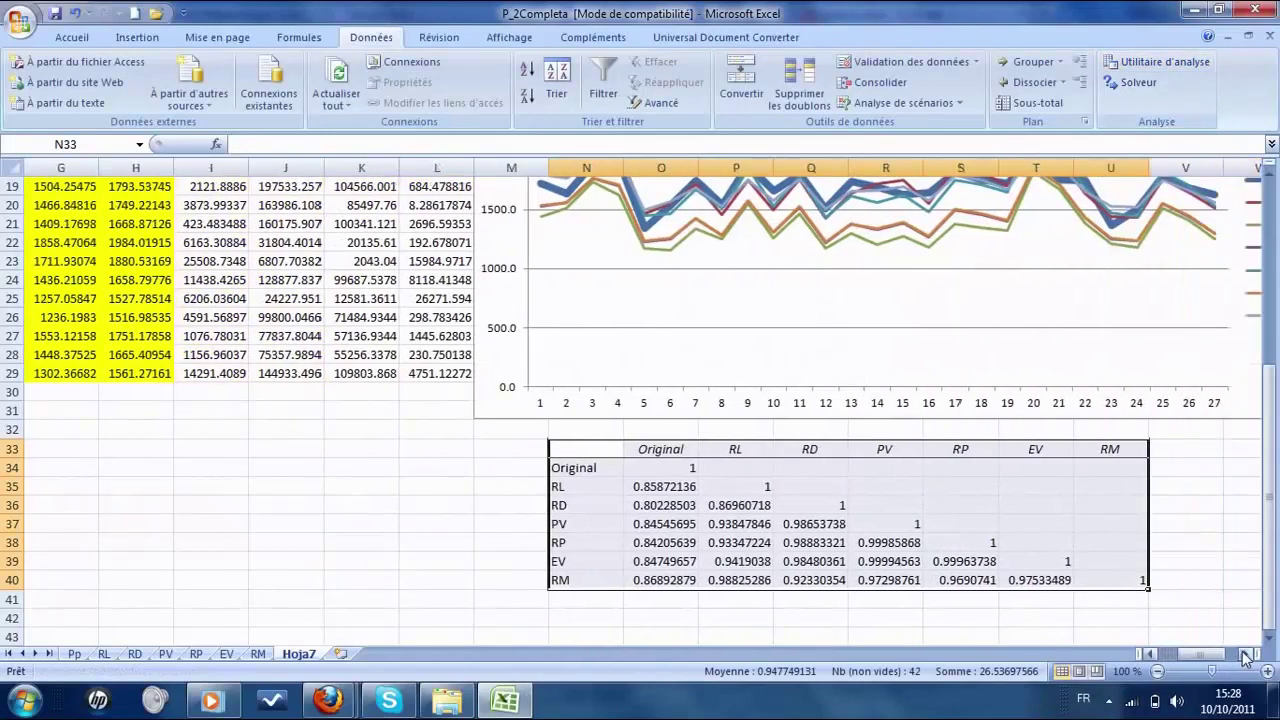
pyautogui.click(1165, 583)
# Shade the RM and RL correlations with the Original series, cells O40 and O35, in tan.
pyautogui.click(595, 452)
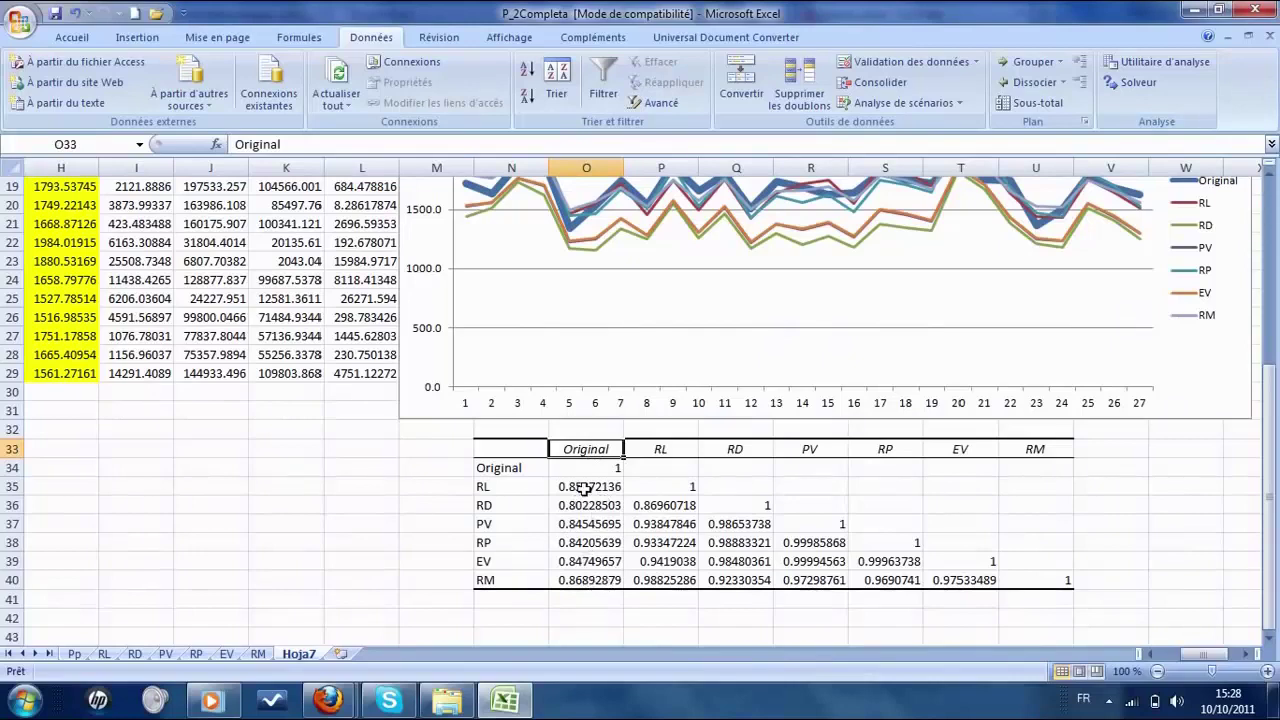
pyautogui.click(598, 581)
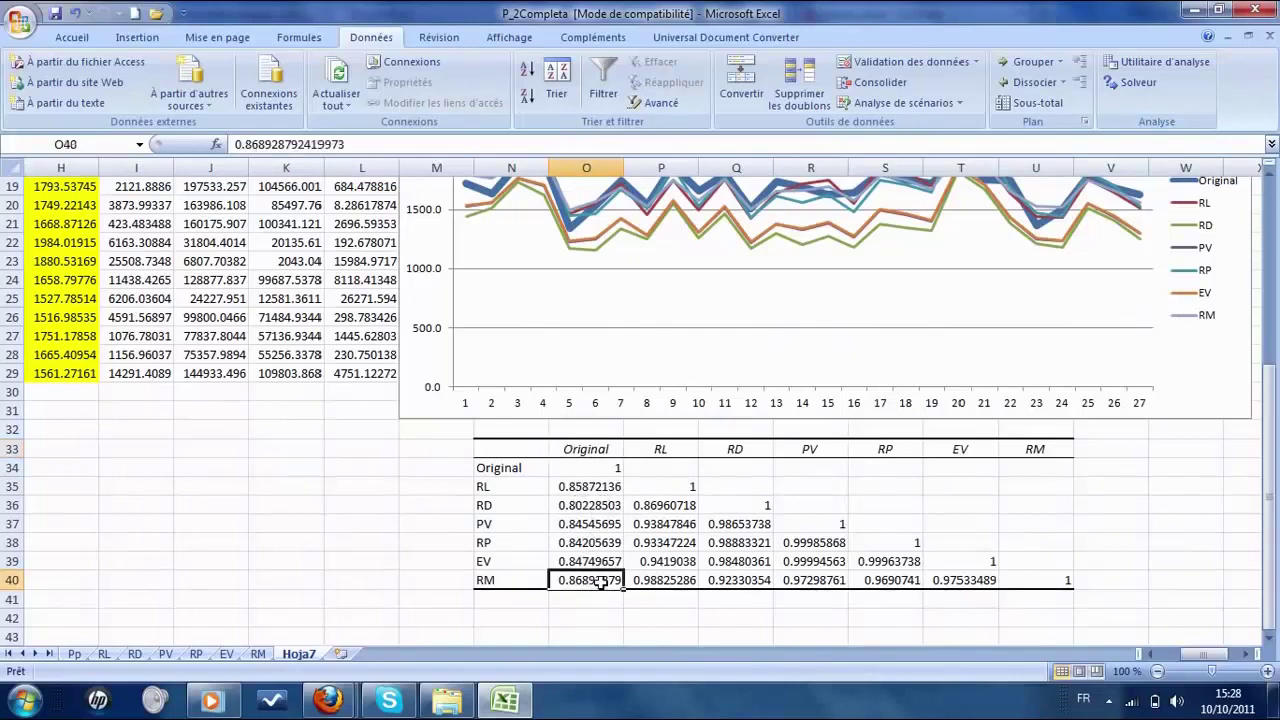
pyautogui.click(72, 38)
pyautogui.click(226, 97)
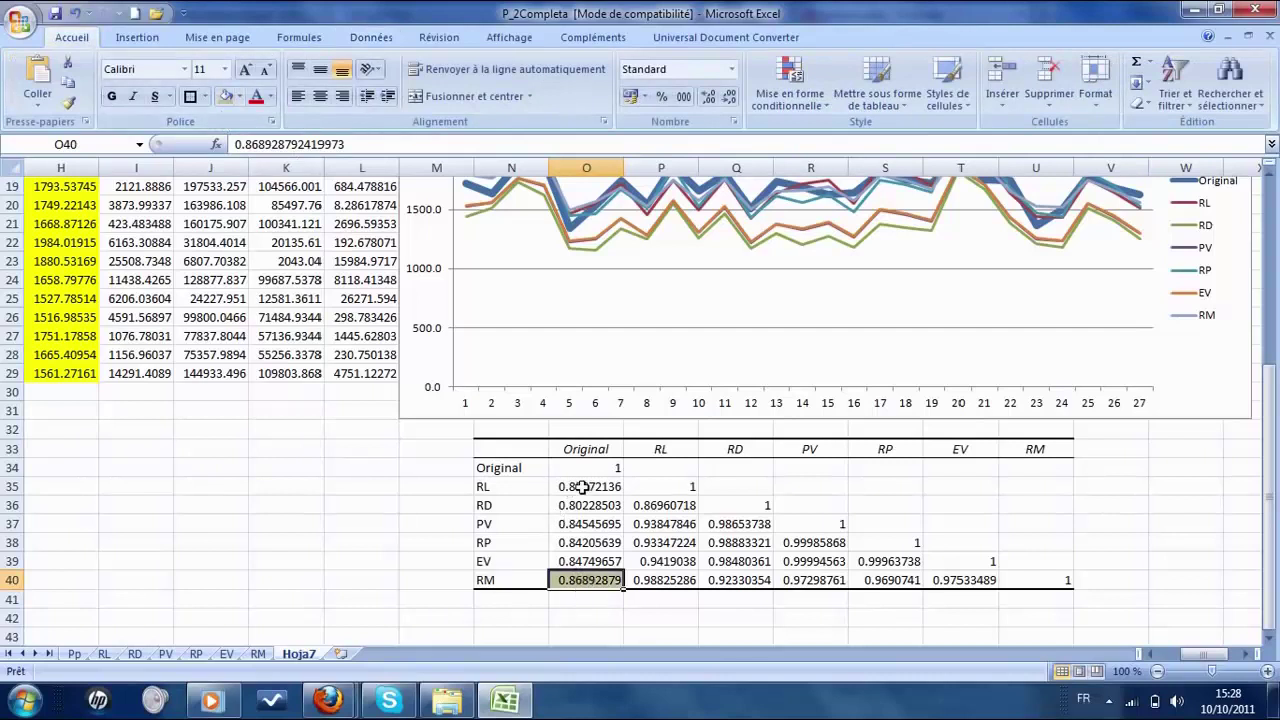
pyautogui.click(575, 487)
pyautogui.click(224, 98)
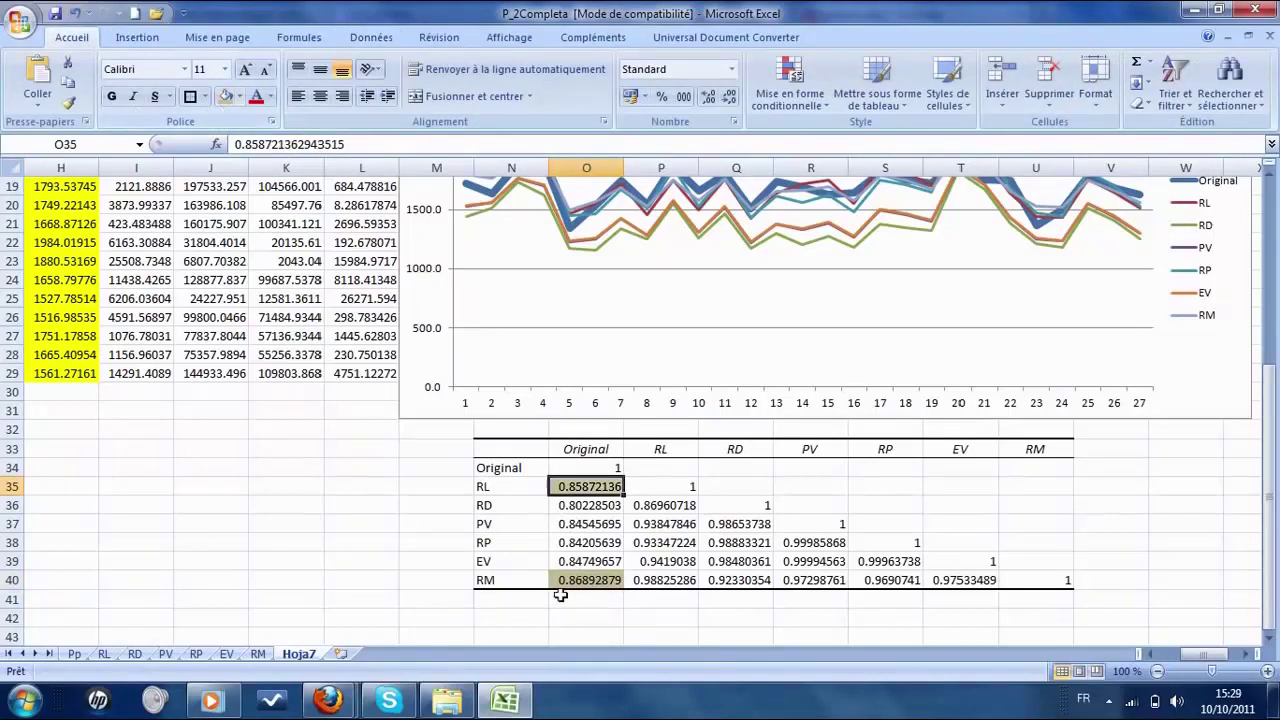
# Compare the remaining methods' correlations in the new matrix with their lines on the chart.
pyautogui.click(665, 542)
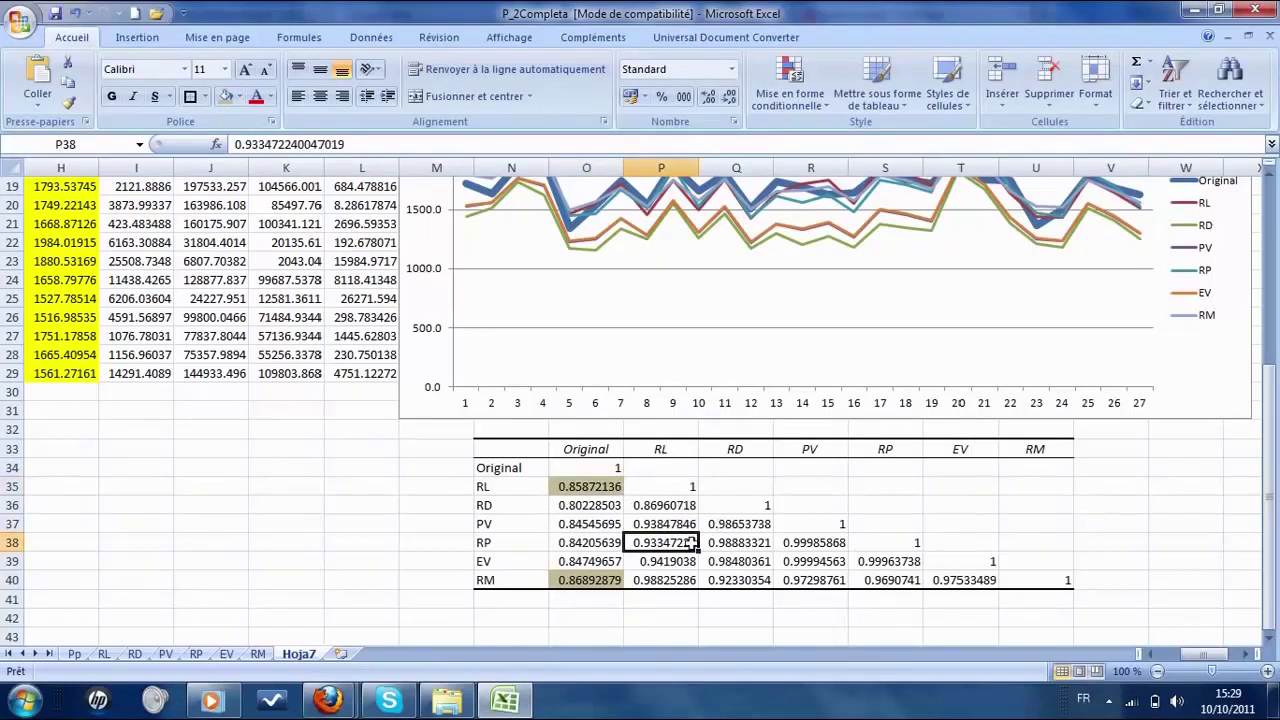
pyautogui.click(594, 525)
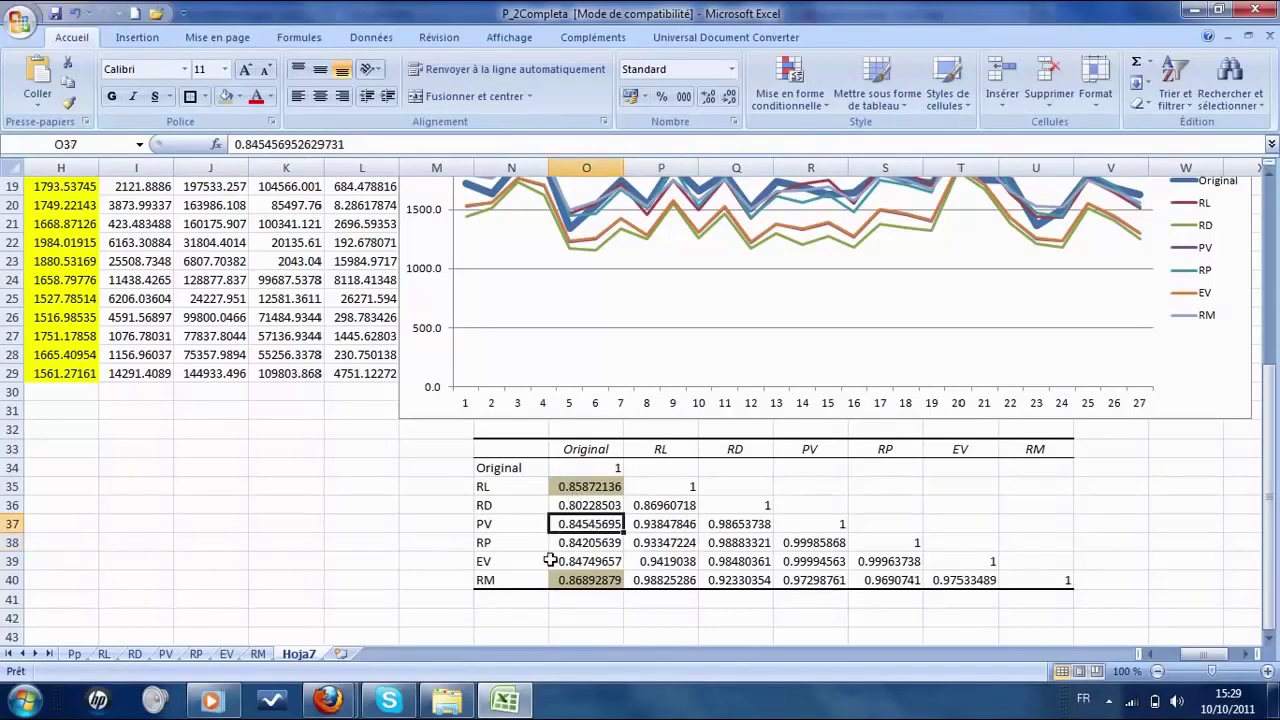
pyautogui.scroll(1, 548, 561)
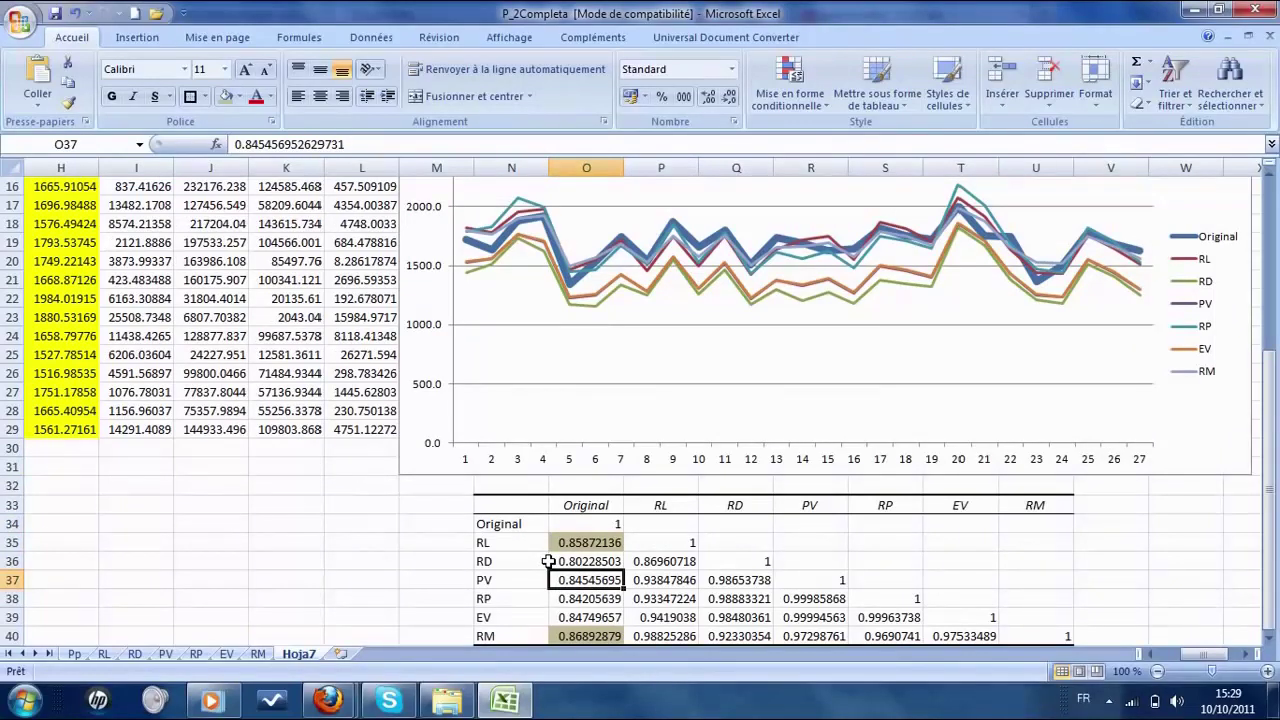
pyautogui.click(432, 553)
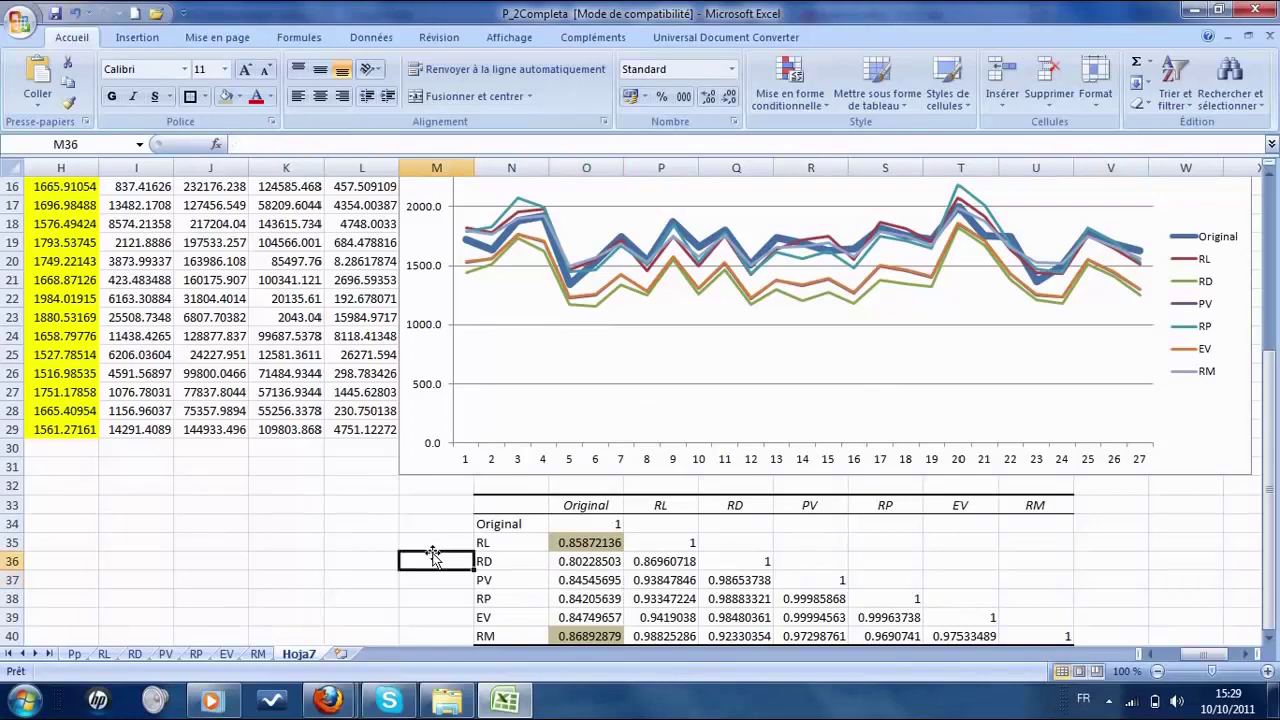
# Review the error columns ERL, ERD, EPV and ERM in I2:L29.
pyautogui.moveTo(1200, 656); pyautogui.dragTo(1178, 665)
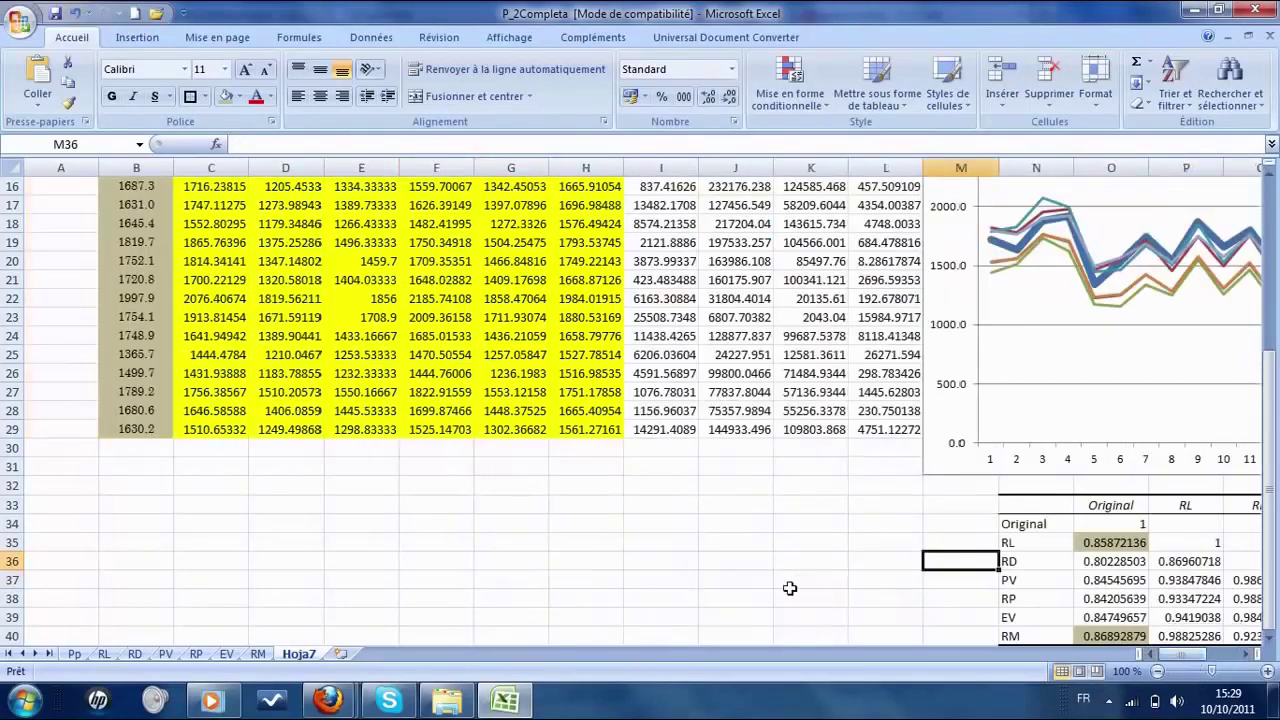
pyautogui.scroll(5, 789, 591)
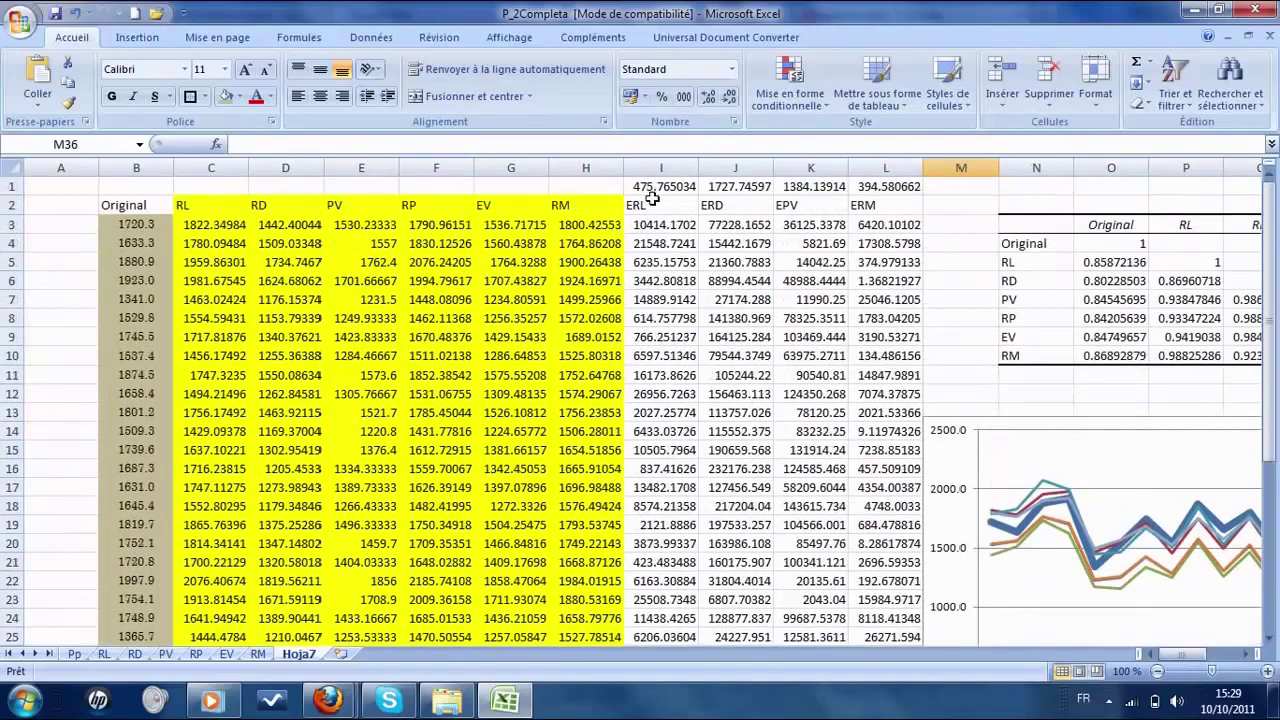
pyautogui.click(672, 208)
pyautogui.hotkey('ctrl', 'Down')
pyautogui.click(683, 302)
pyautogui.scroll(5, 685, 305)
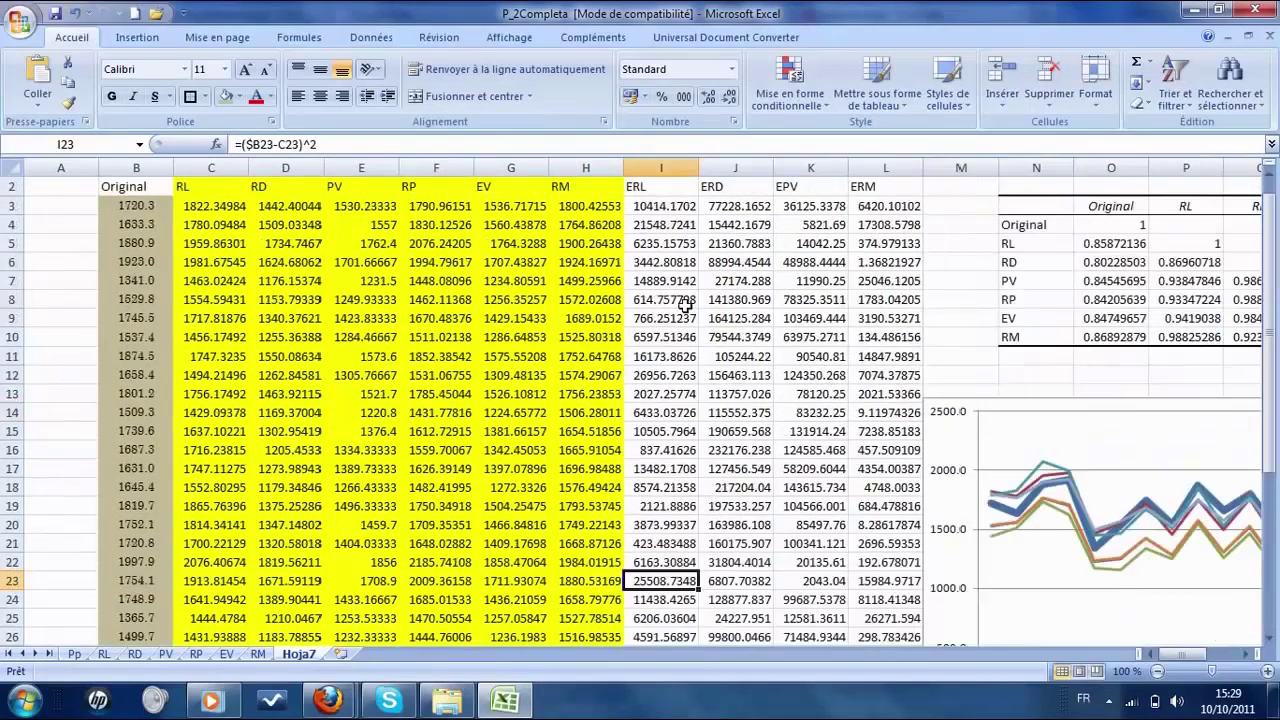
pyautogui.scroll(1, 685, 305)
pyautogui.click(662, 205)
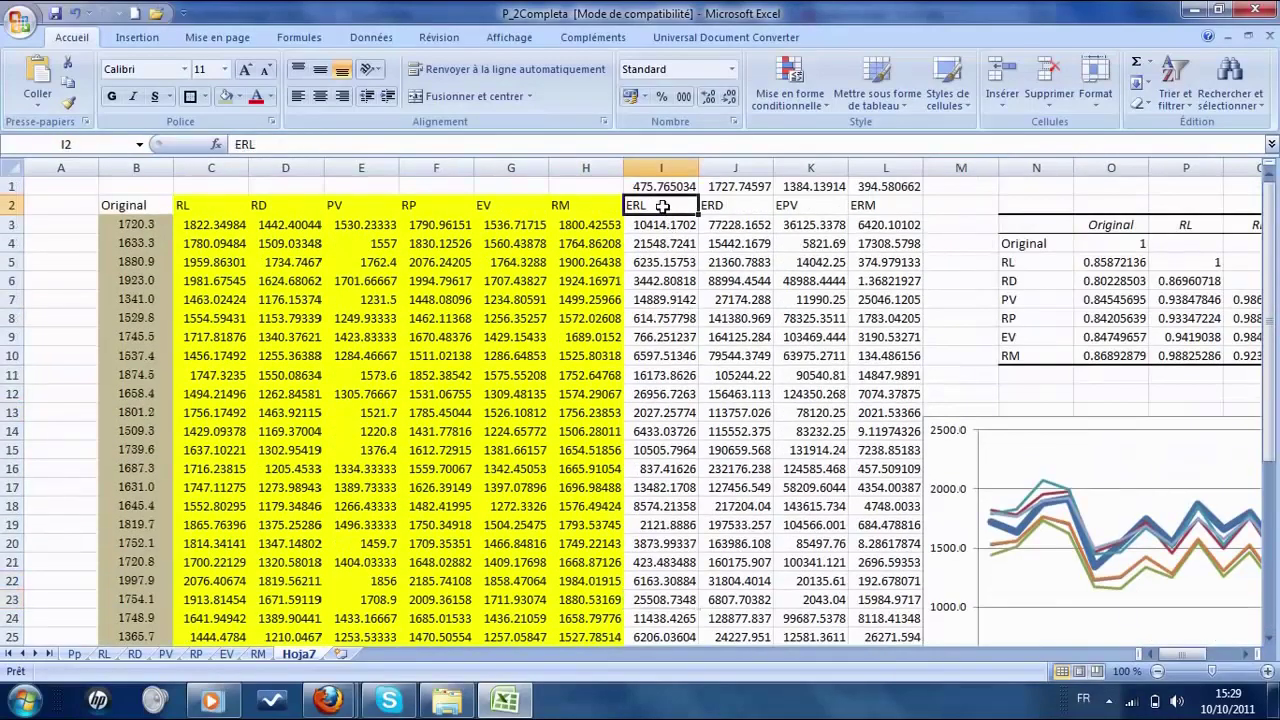
pyautogui.moveTo(694, 207); pyautogui.dragTo(726, 208)
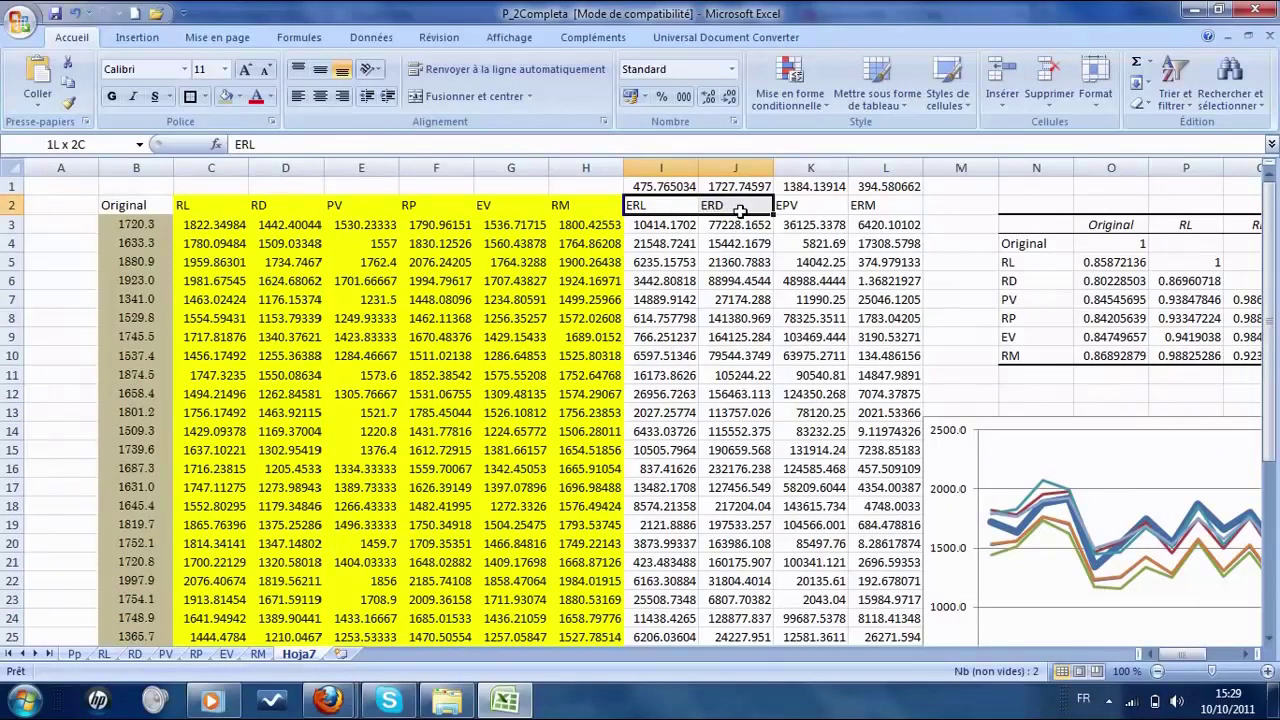
pyautogui.moveTo(745, 210); pyautogui.dragTo(866, 612)
pyautogui.scroll(2, 790, 456)
# Inspect the squared-difference formula in I3 and the ERL values it produces in I3:I29.
pyautogui.click(650, 224)
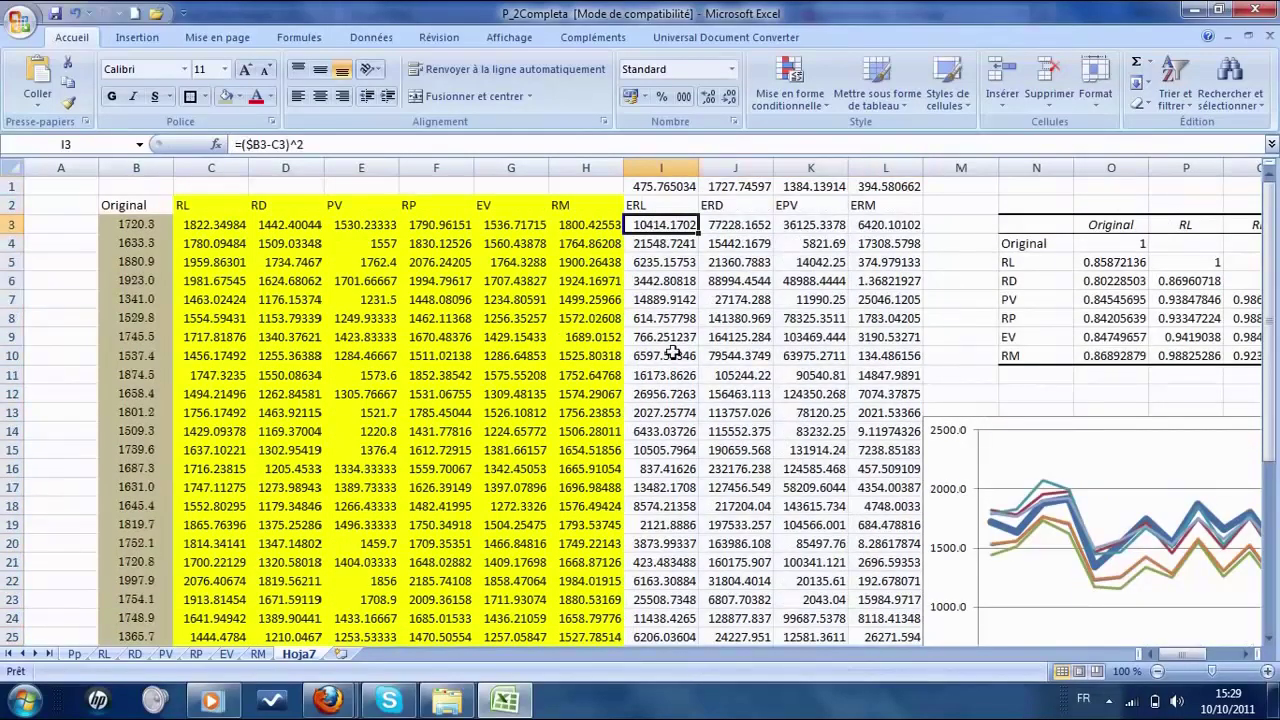
pyautogui.press('F2')
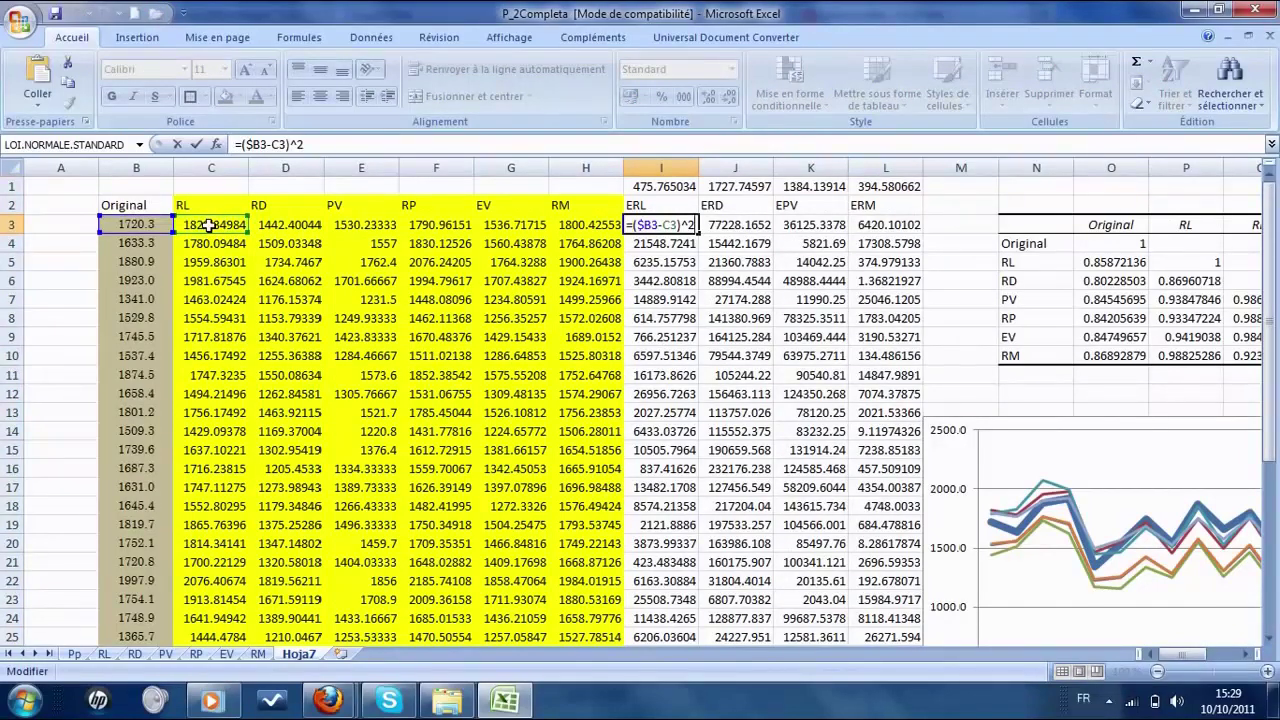
pyautogui.press('Return')
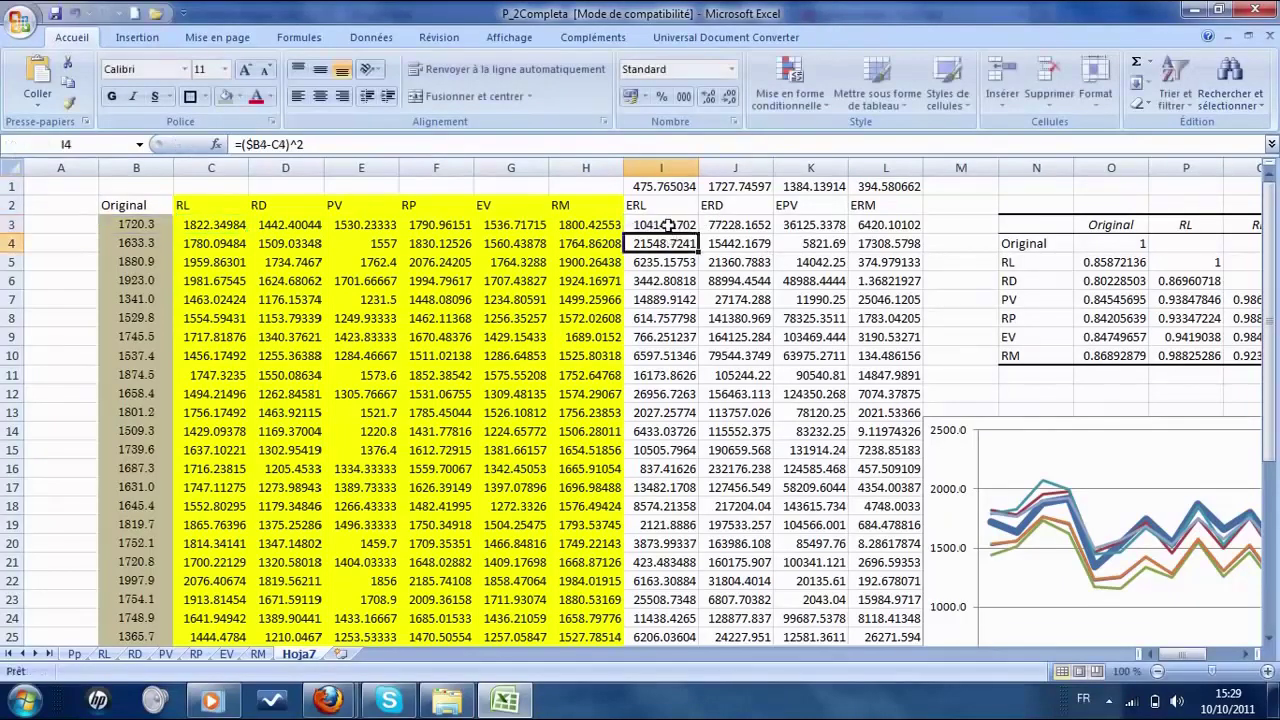
pyautogui.moveTo(668, 224); pyautogui.dragTo(680, 612)
pyautogui.scroll(2, 675, 600)
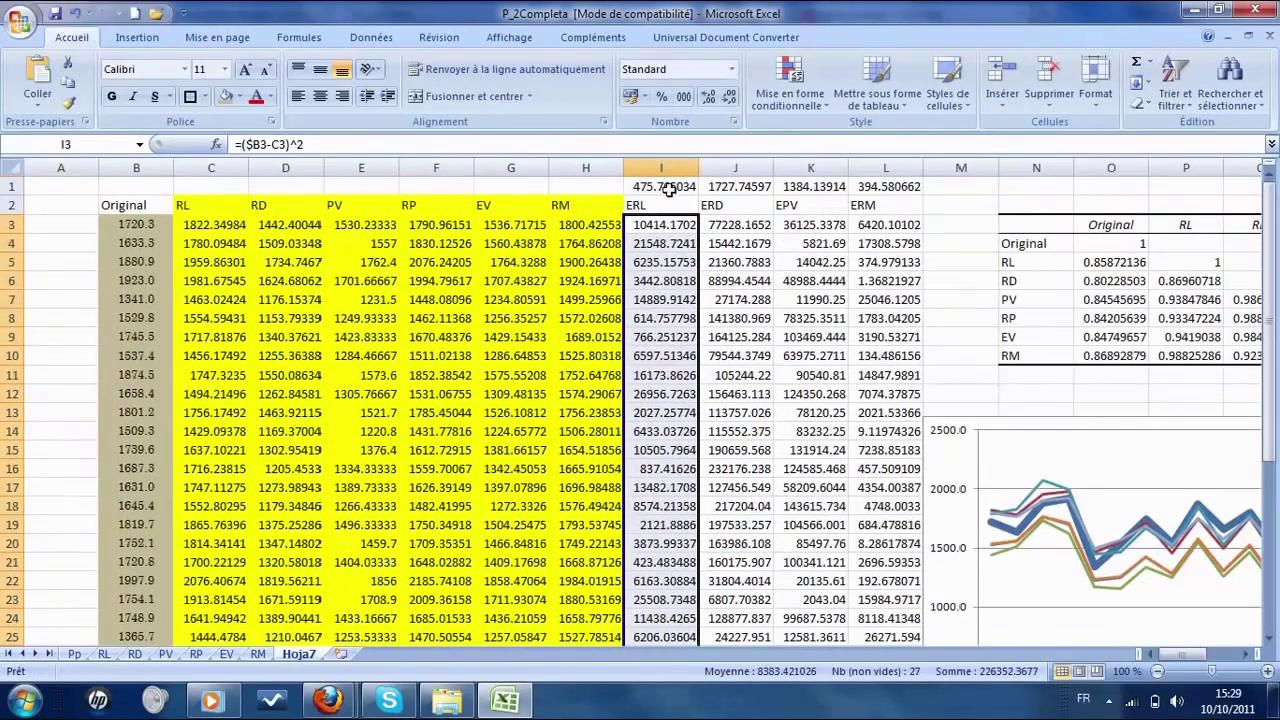
# Shade the total errors in I1:L1 above the error columns with the tan fill.
pyautogui.moveTo(665, 186); pyautogui.dragTo(893, 178)
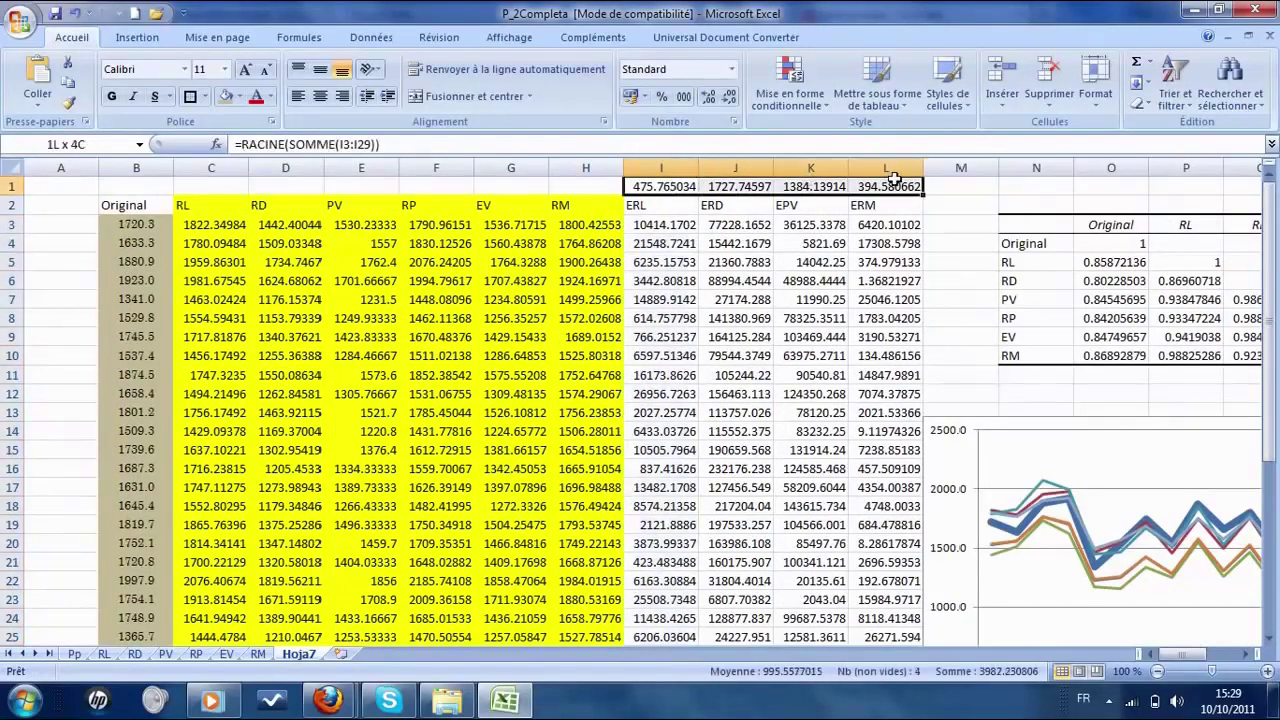
pyautogui.click(225, 96)
pyautogui.click(696, 260)
# Compare the total errors of ERL and ERM in I1 and L1 with the correlation matrices and the series chart.
pyautogui.click(666, 187)
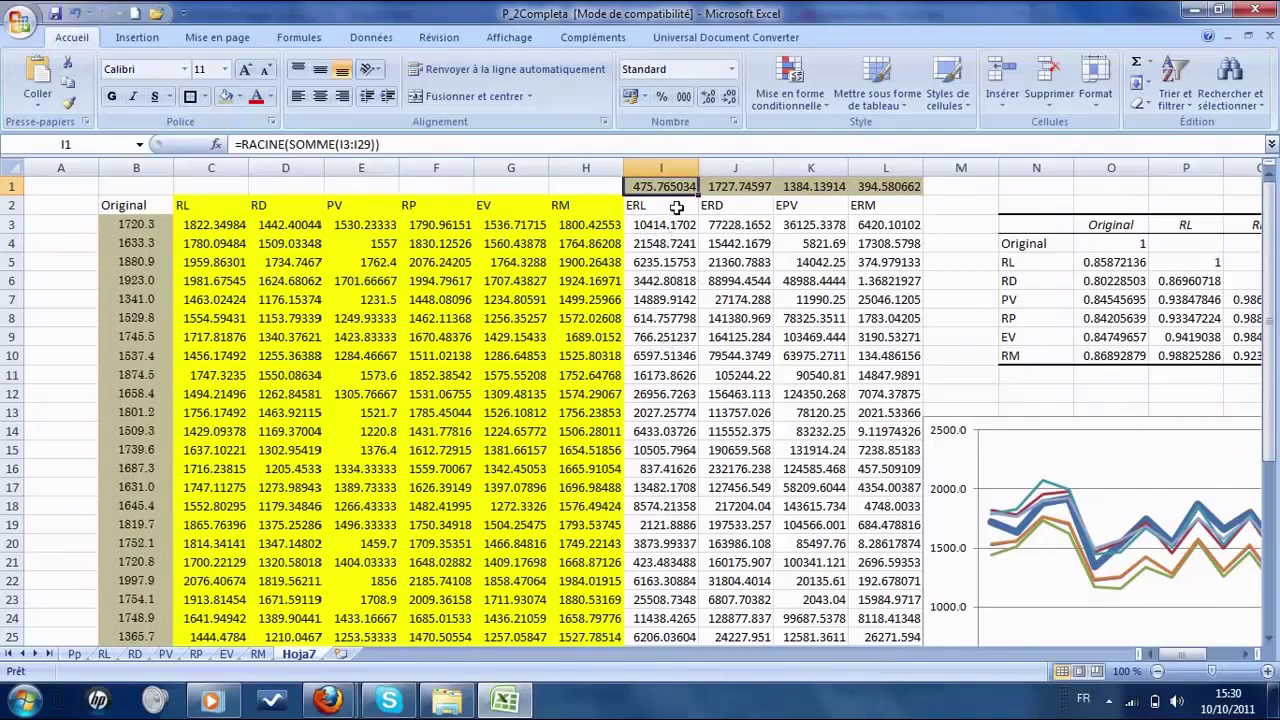
pyautogui.moveTo(663, 207); pyautogui.dragTo(860, 207)
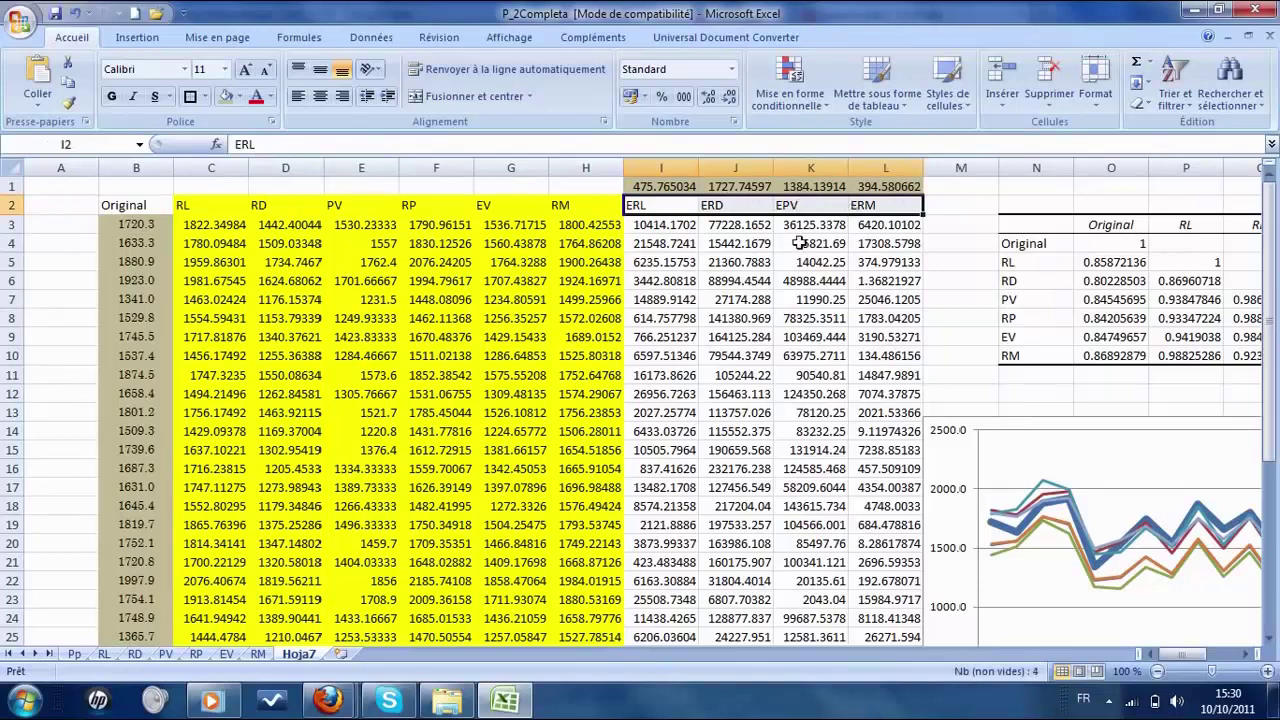
pyautogui.click(668, 186)
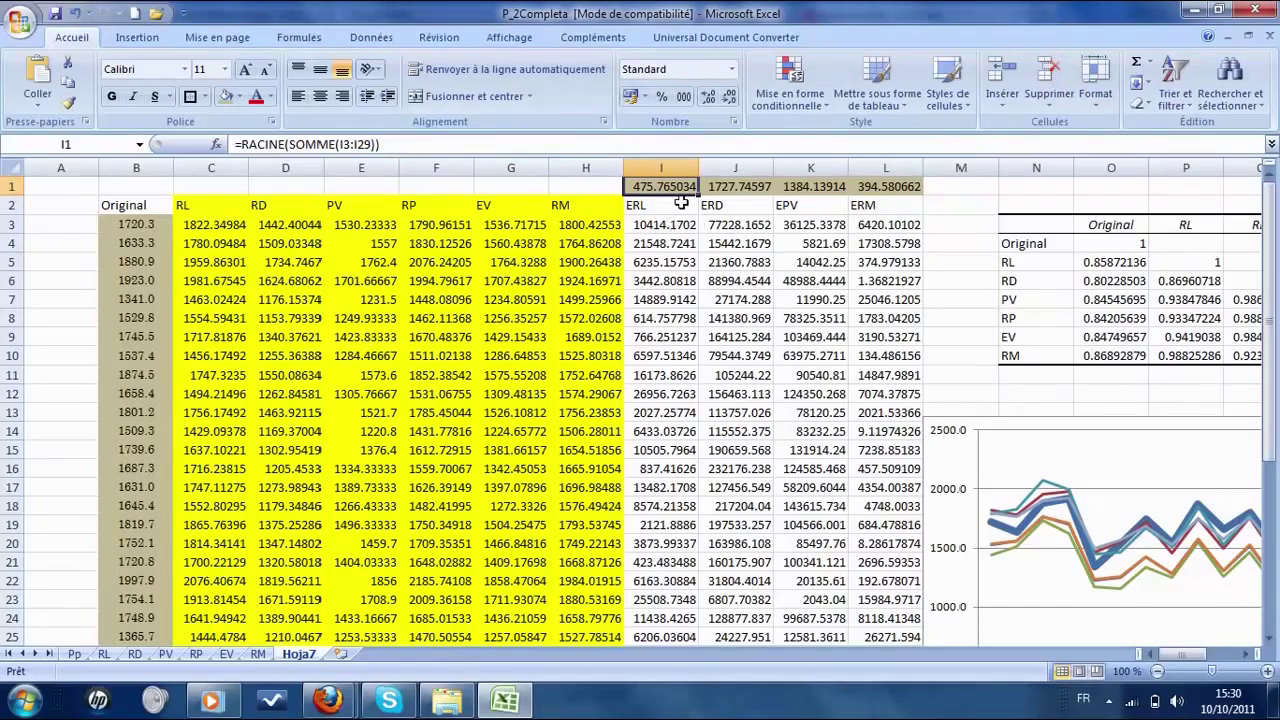
pyautogui.click(884, 189)
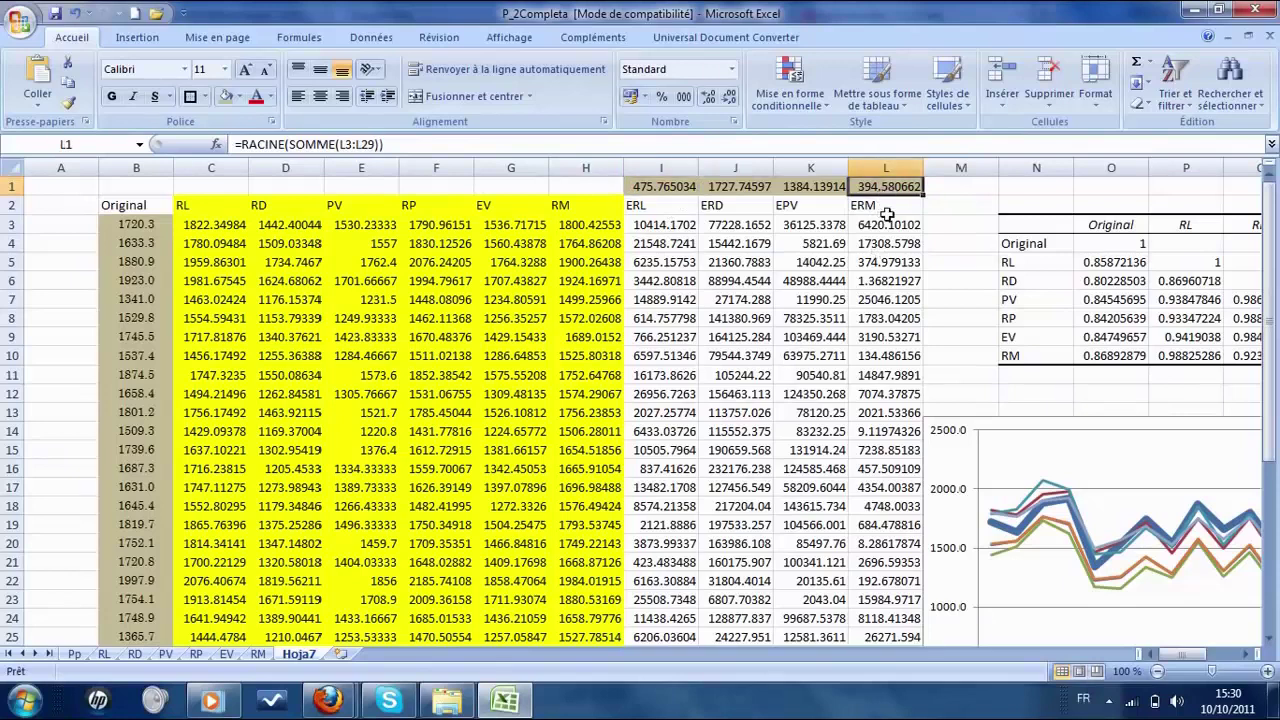
pyautogui.scroll(-5, 874, 330)
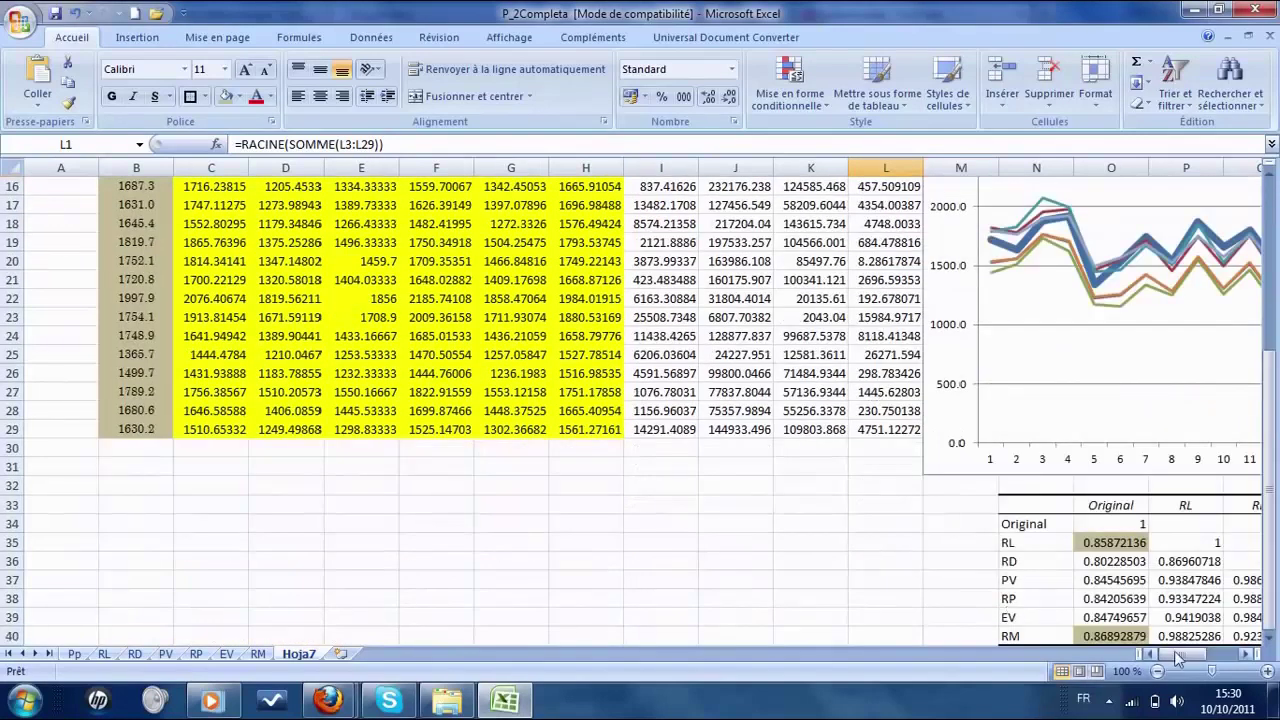
pyautogui.moveTo(1180, 655); pyautogui.dragTo(1198, 655)
pyautogui.click(1205, 554)
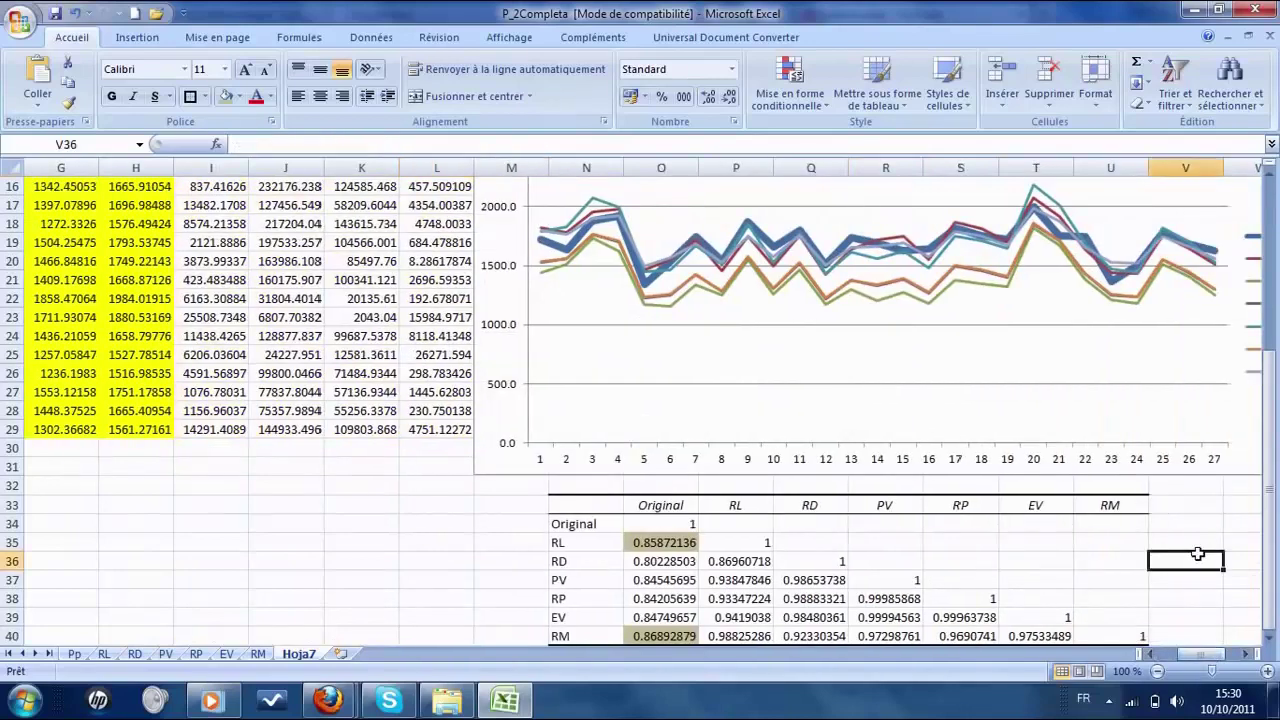
pyautogui.scroll(5, 1030, 558)
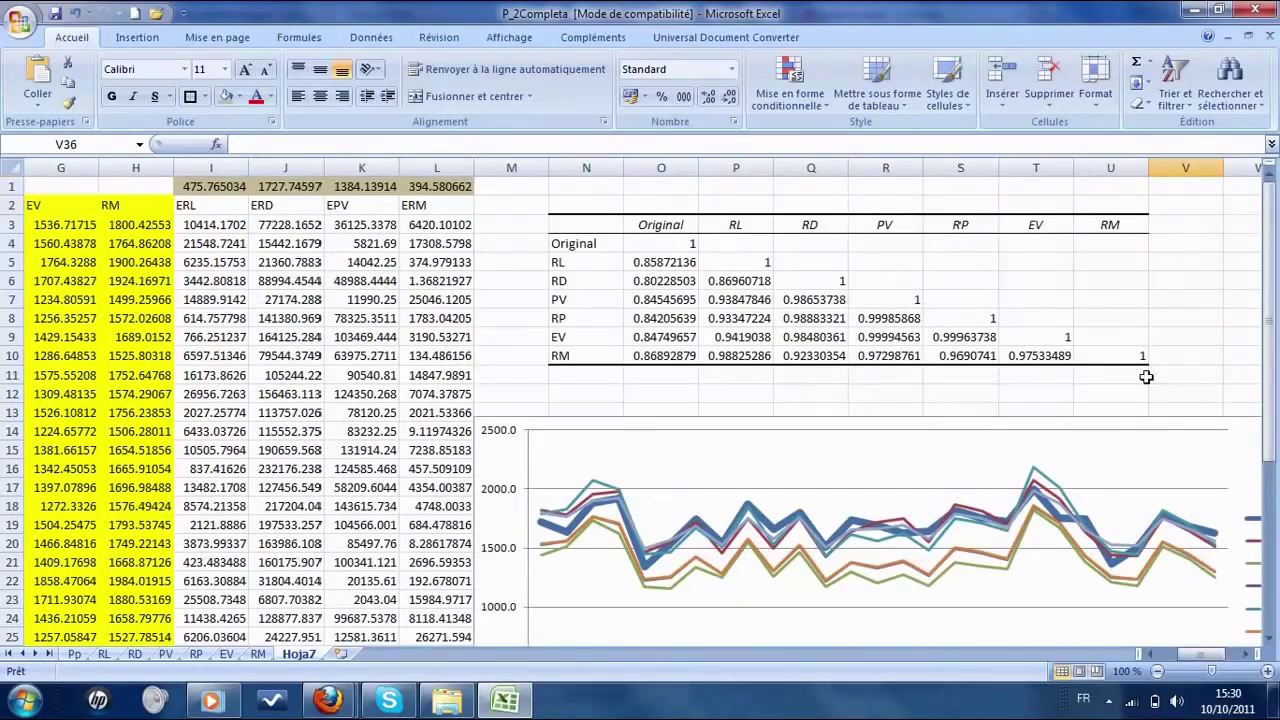
pyautogui.click(445, 207)
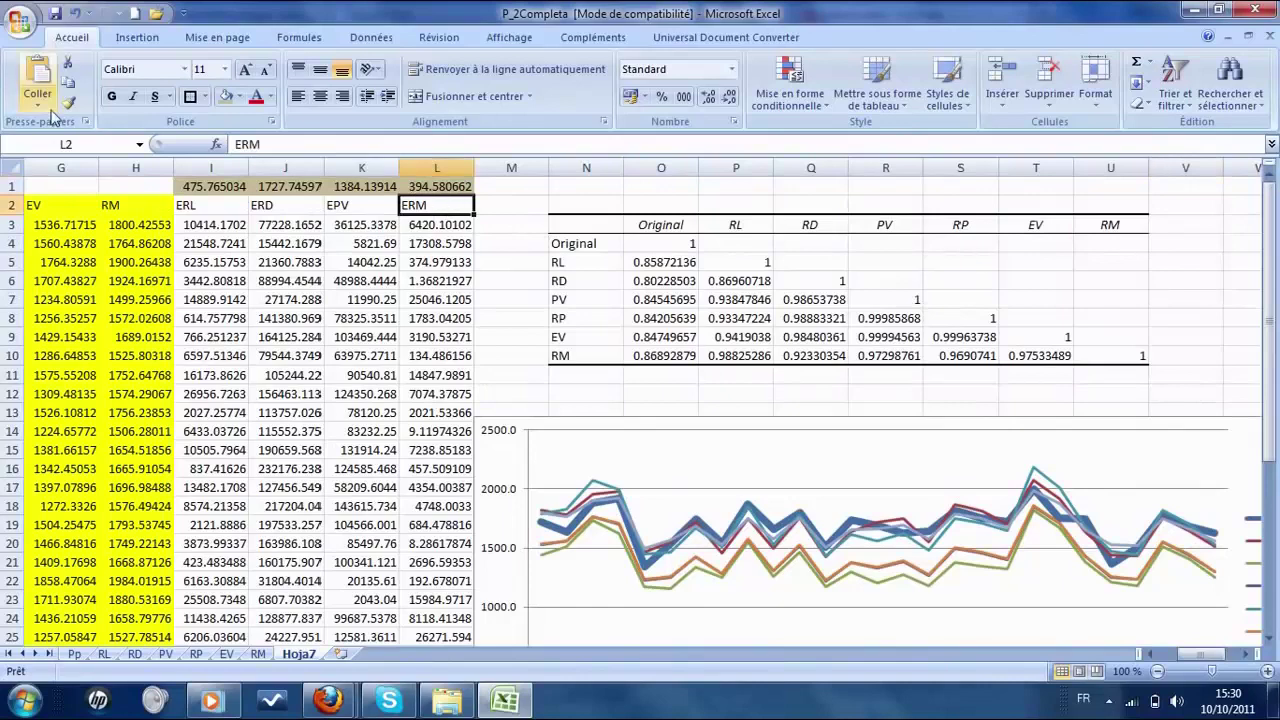
pyautogui.click(447, 318)
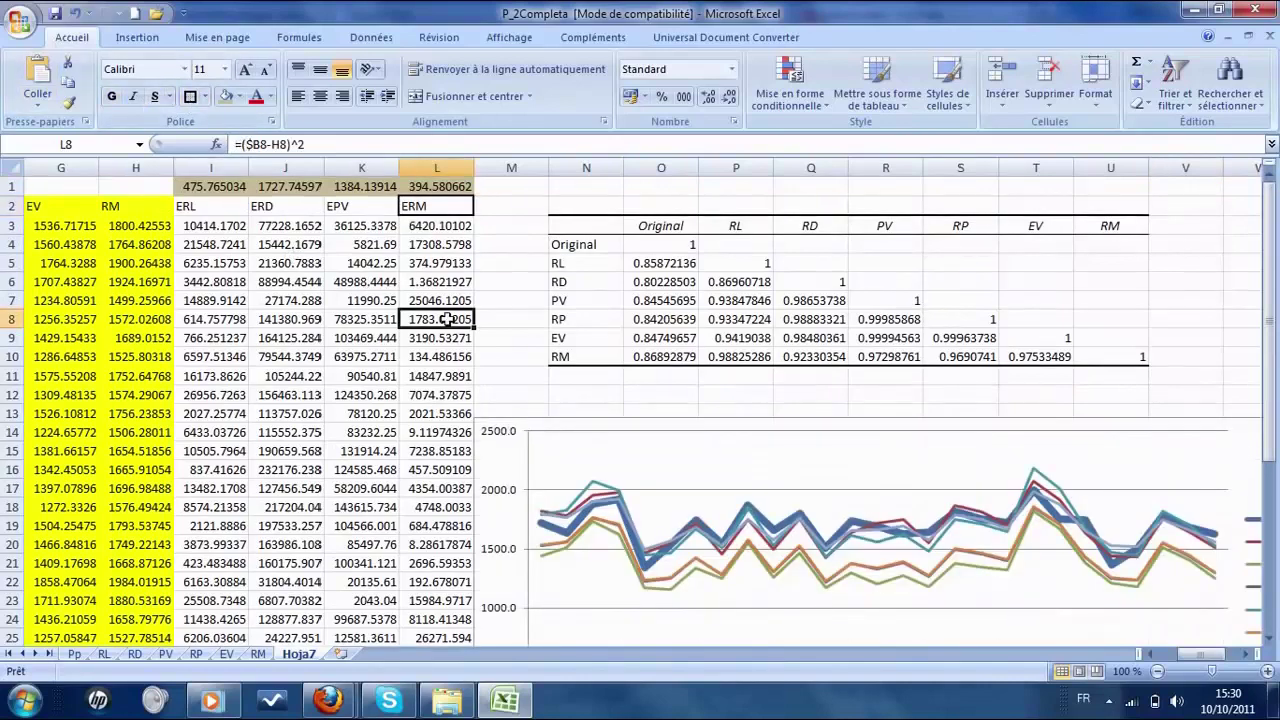